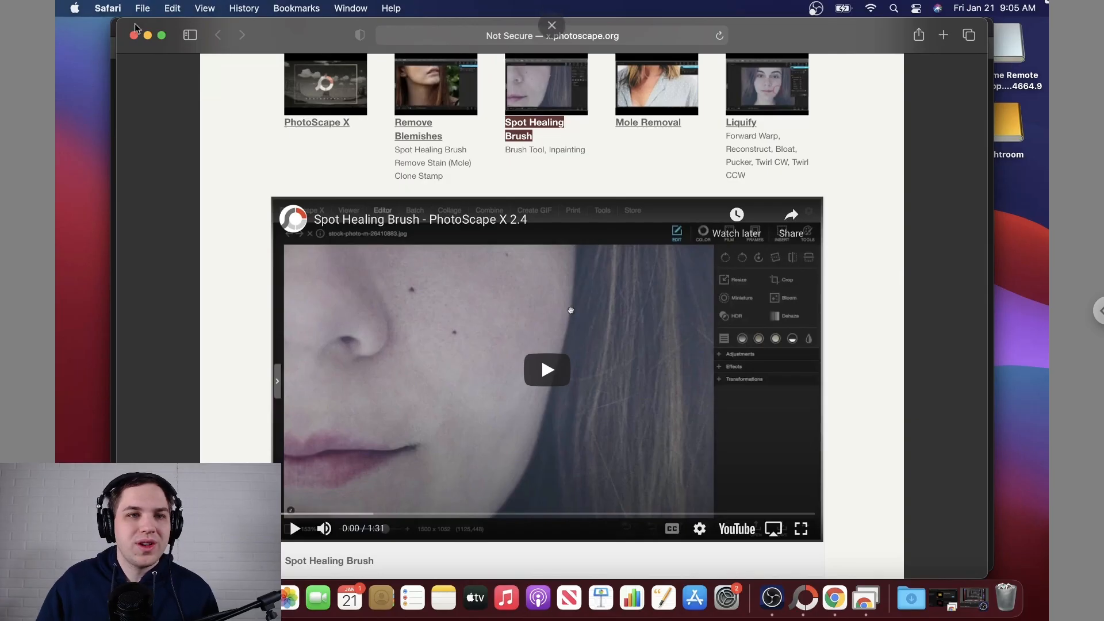
# Close the Spot Healing Brush tutorial page and return to PhotoScape X.
pyautogui.click(134, 35)
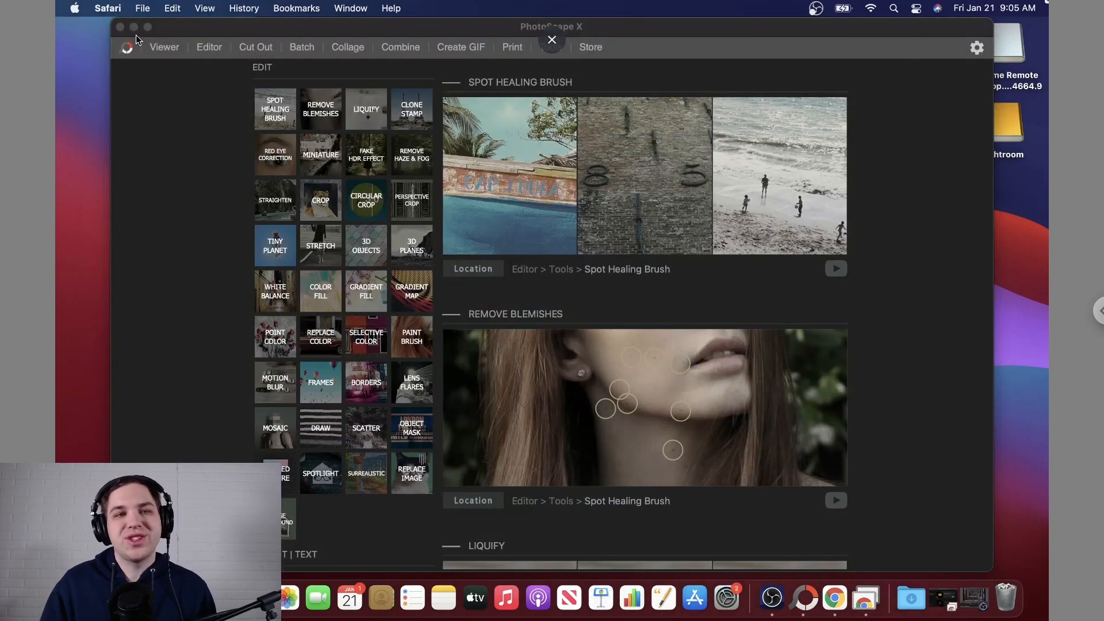
pyautogui.click(979, 50)
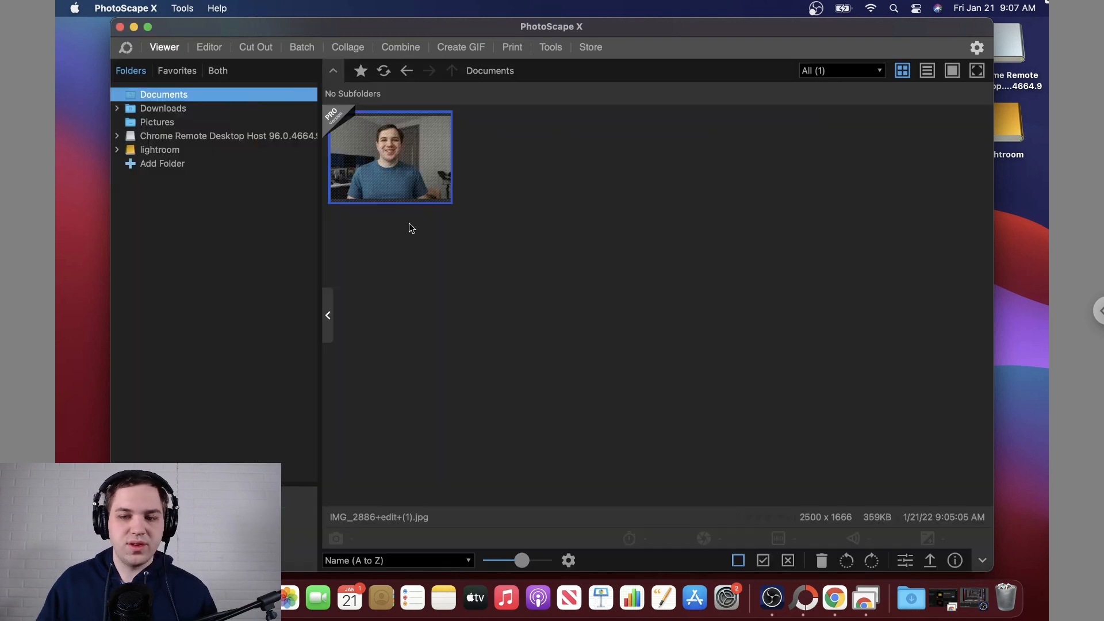
# View IMG_2886+edit+(1).jpg from the Documents folder at full size, and return to the thumbnails.
pyautogui.click(406, 147)
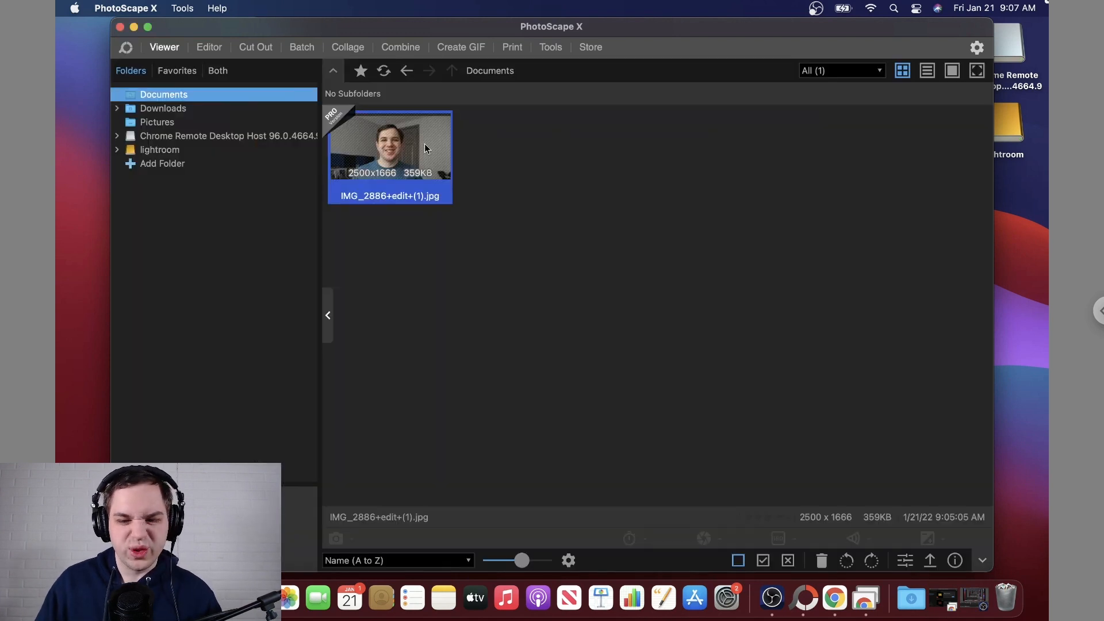
pyautogui.doubleClick(393, 155)
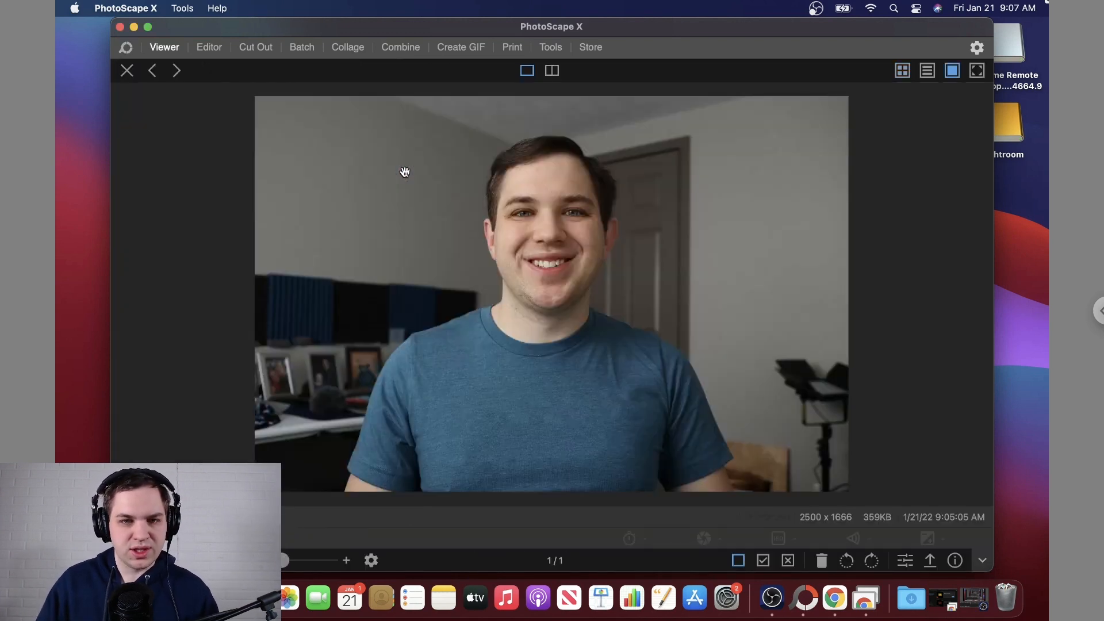
pyautogui.click(127, 71)
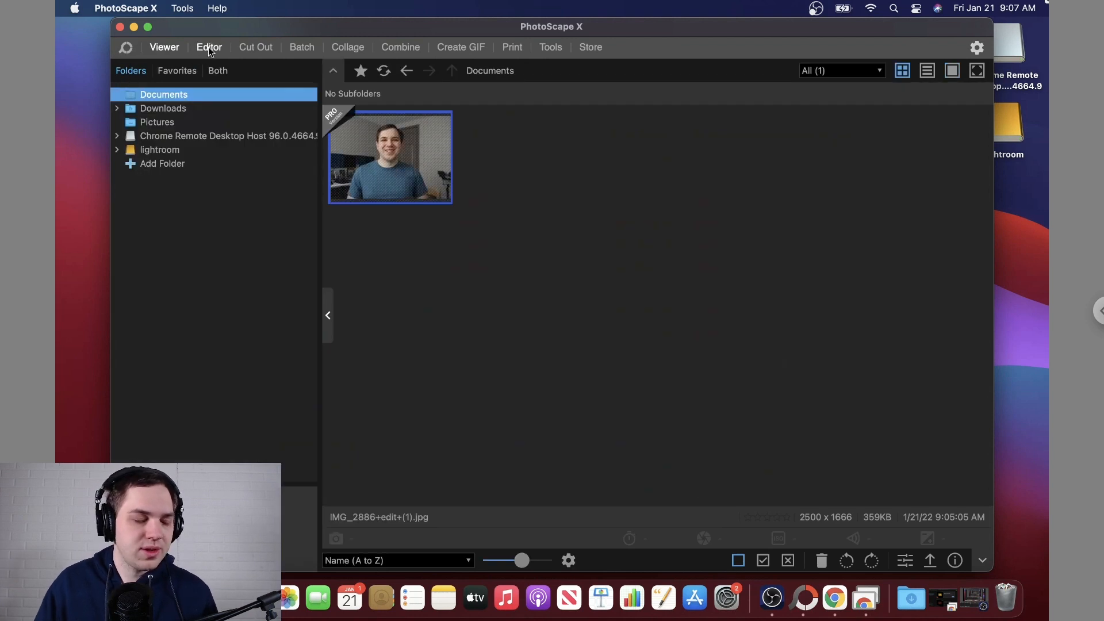
# Load IMG_2886+edit+(1).jpg into the Editor.
pyautogui.click(210, 48)
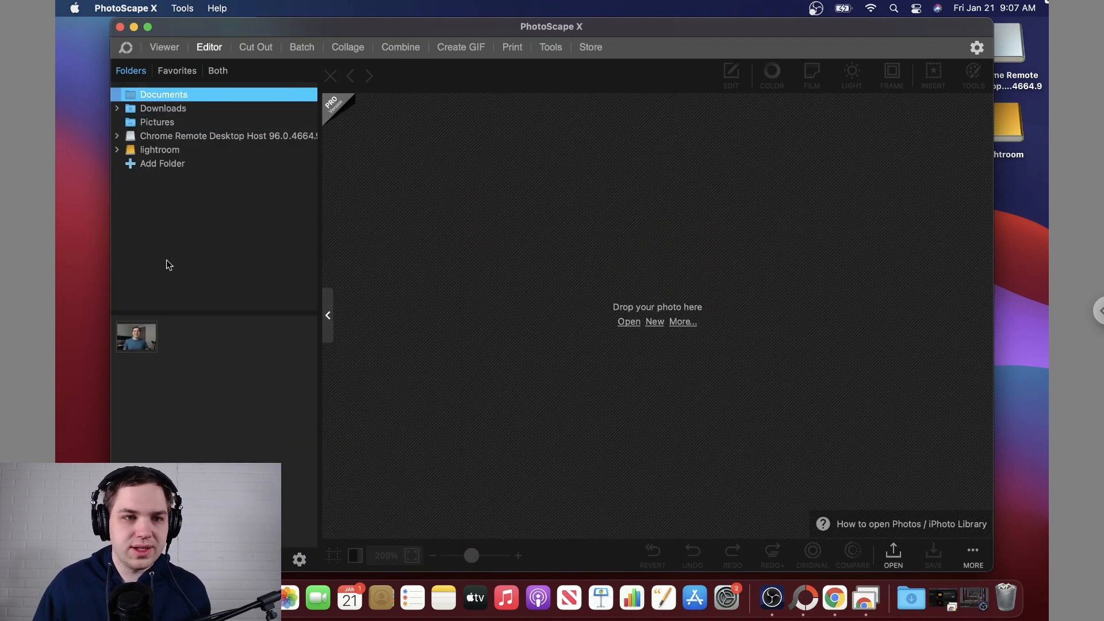
pyautogui.moveTo(136, 337); pyautogui.dragTo(551, 237)
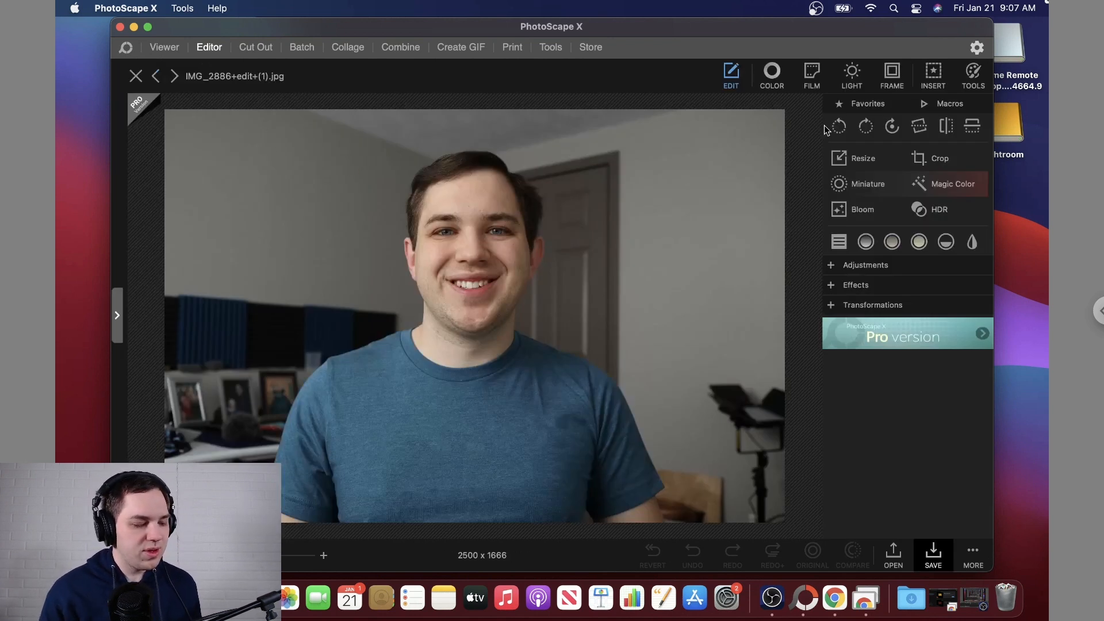
# Insert a filled white rectangle on the wall area to the right of the man's head.
pyautogui.click(933, 74)
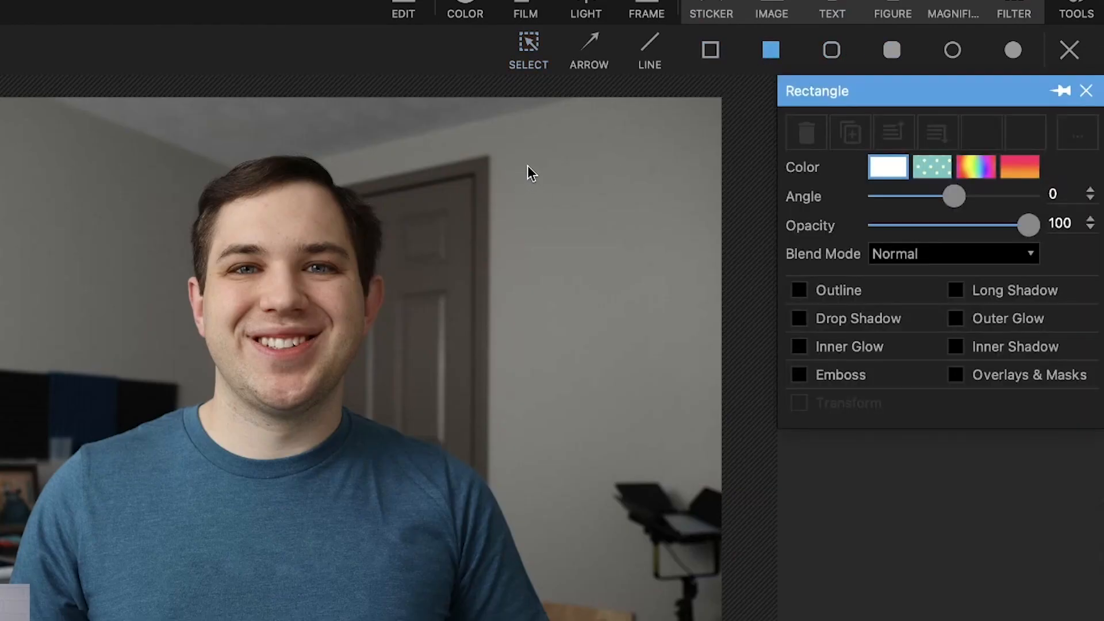
pyautogui.moveTo(527, 164); pyautogui.dragTo(707, 298)
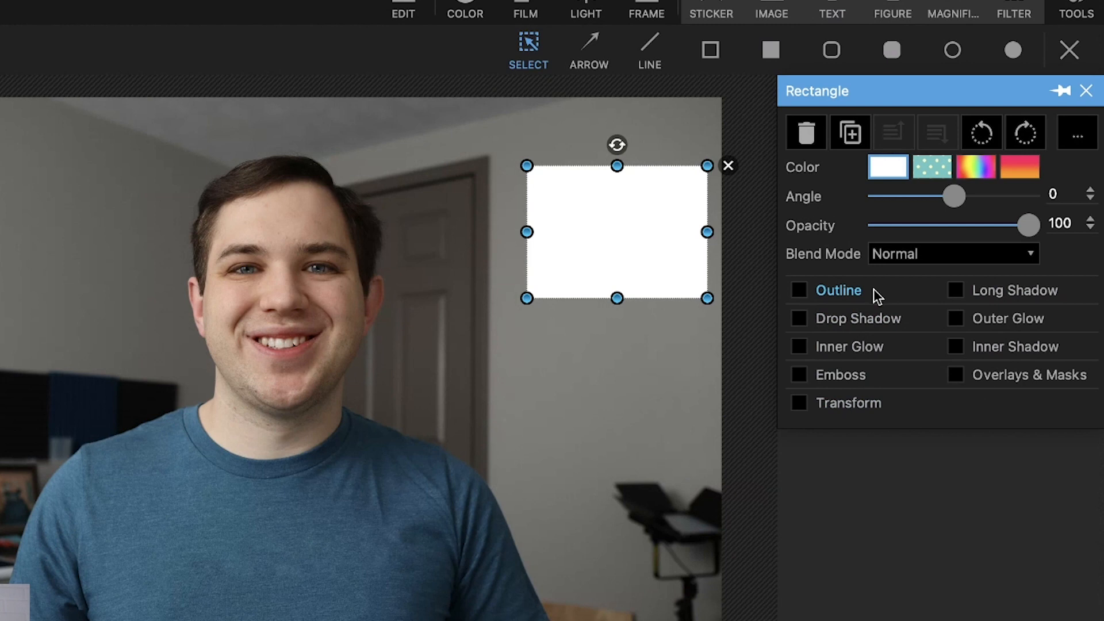
# Add an inner glow to the white rectangle with thickness 26 and blur 16.
pyautogui.click(800, 346)
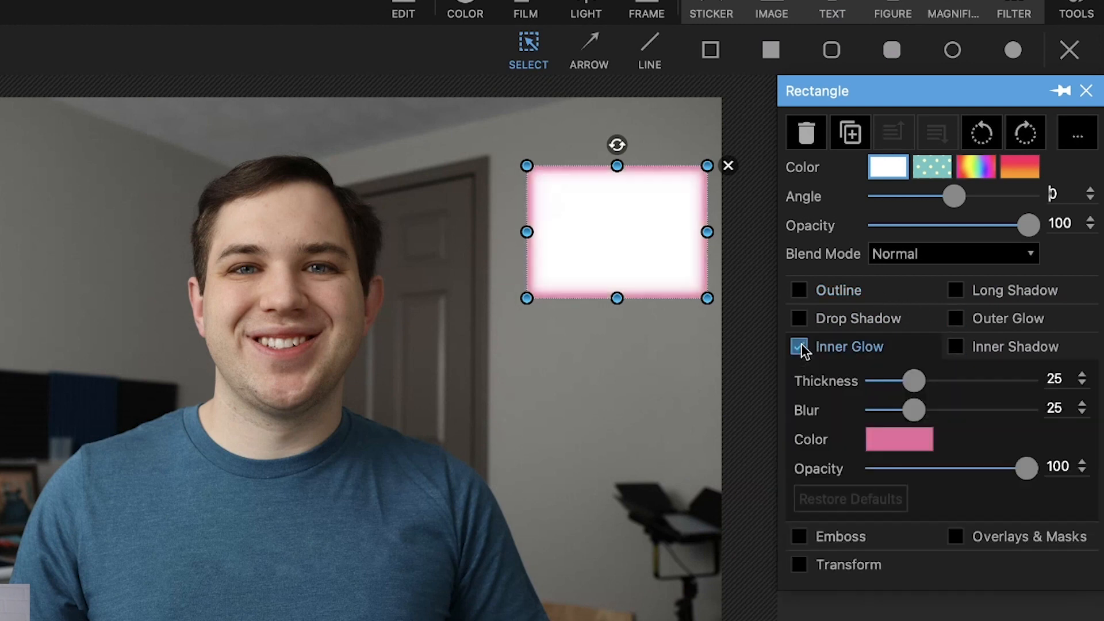
pyautogui.moveTo(608, 230)
pyautogui.mouseDown()
pyautogui.moveTo(586, 236)
pyautogui.moveTo(594, 241)
pyautogui.mouseUp()
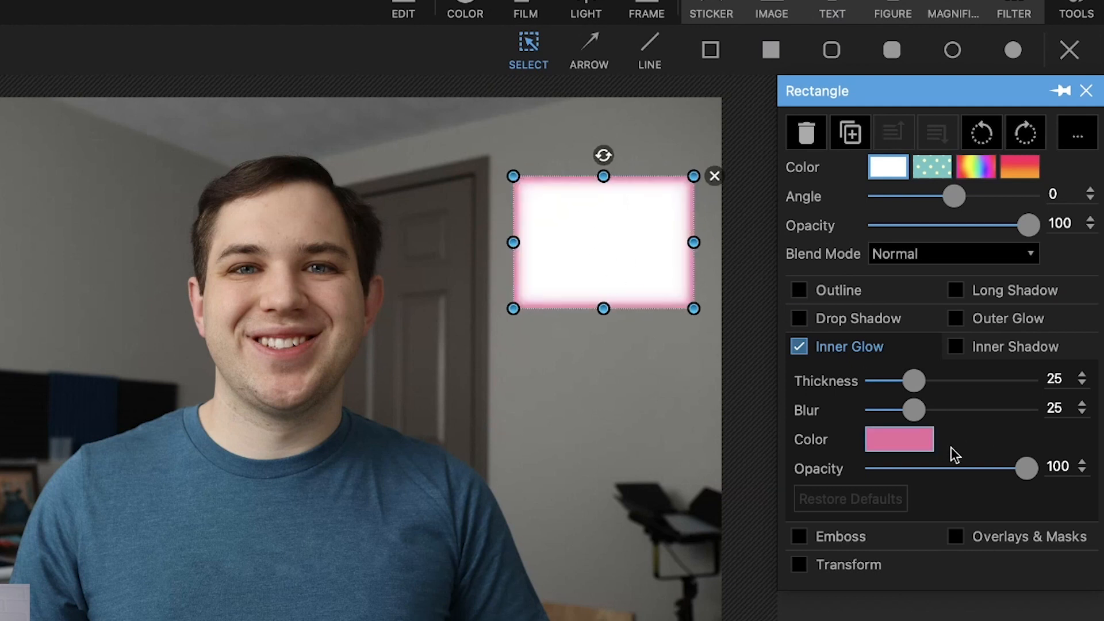
pyautogui.moveTo(914, 412); pyautogui.dragTo(916, 382)
pyautogui.moveTo(1025, 467)
pyautogui.mouseDown()
pyautogui.moveTo(949, 467)
pyautogui.moveTo(1029, 465)
pyautogui.mouseUp()
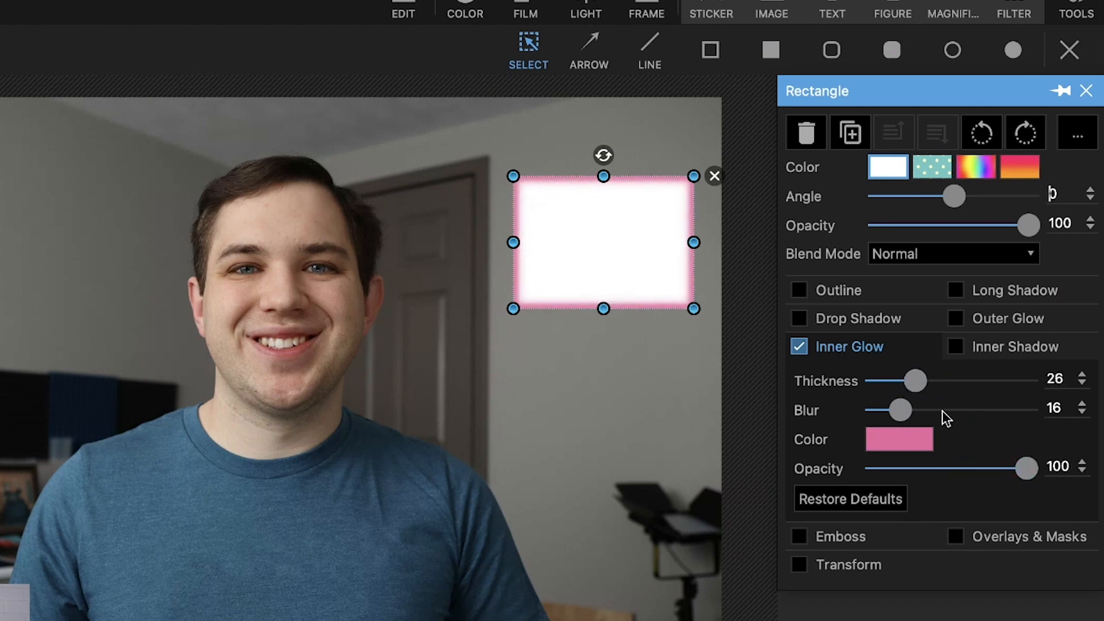
# Recolor the rectangle's inner glow light cyan, and turn the glow effect off.
pyautogui.click(907, 449)
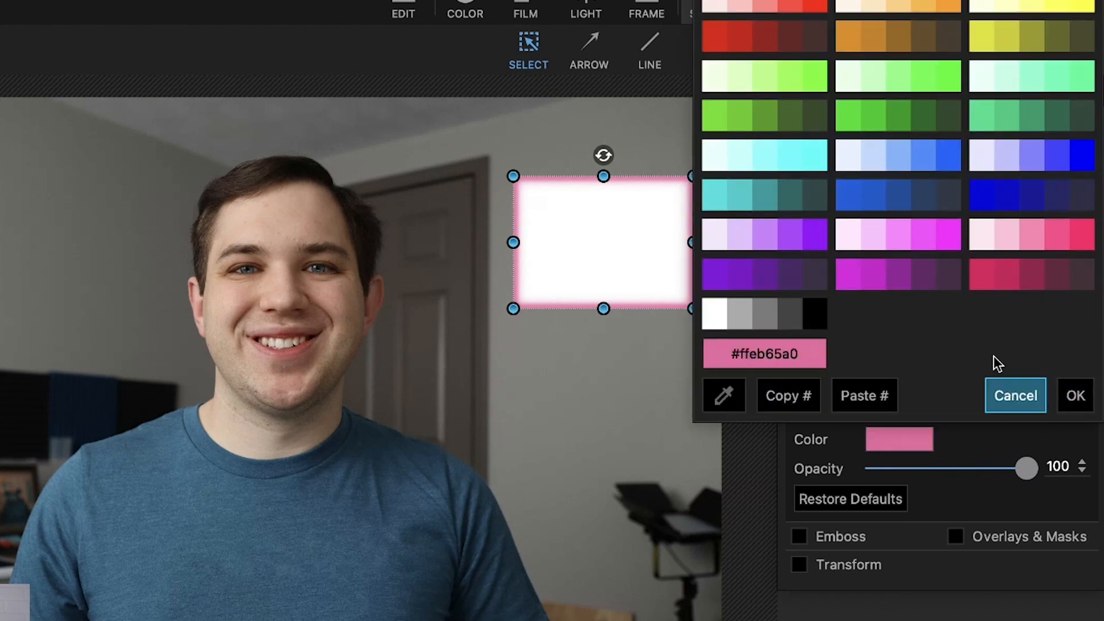
pyautogui.click(821, 161)
pyautogui.click(821, 160)
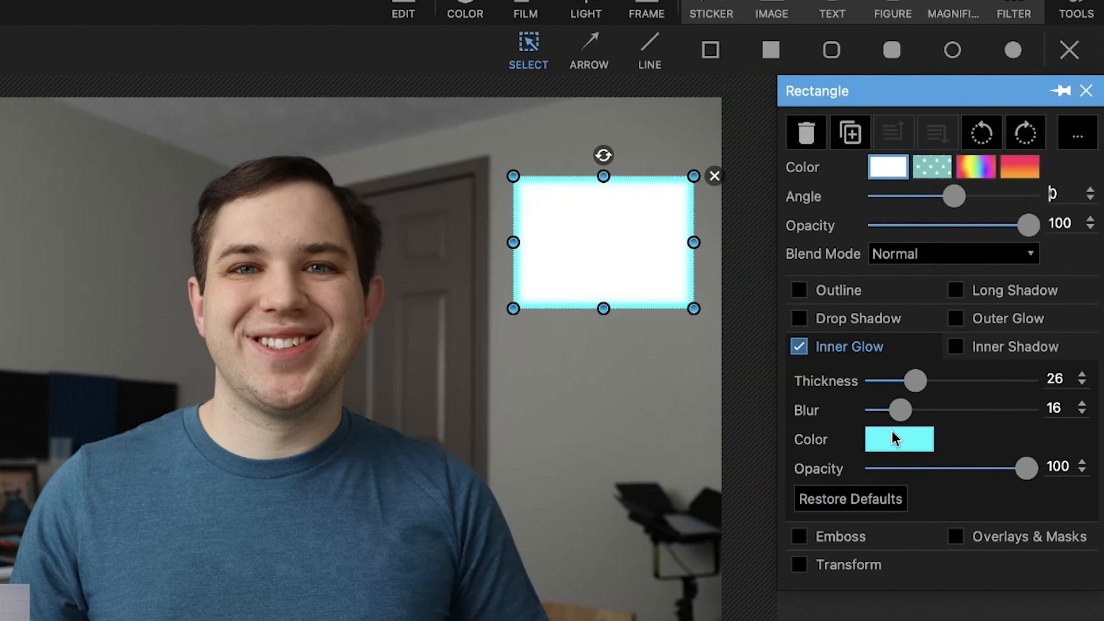
pyautogui.click(800, 345)
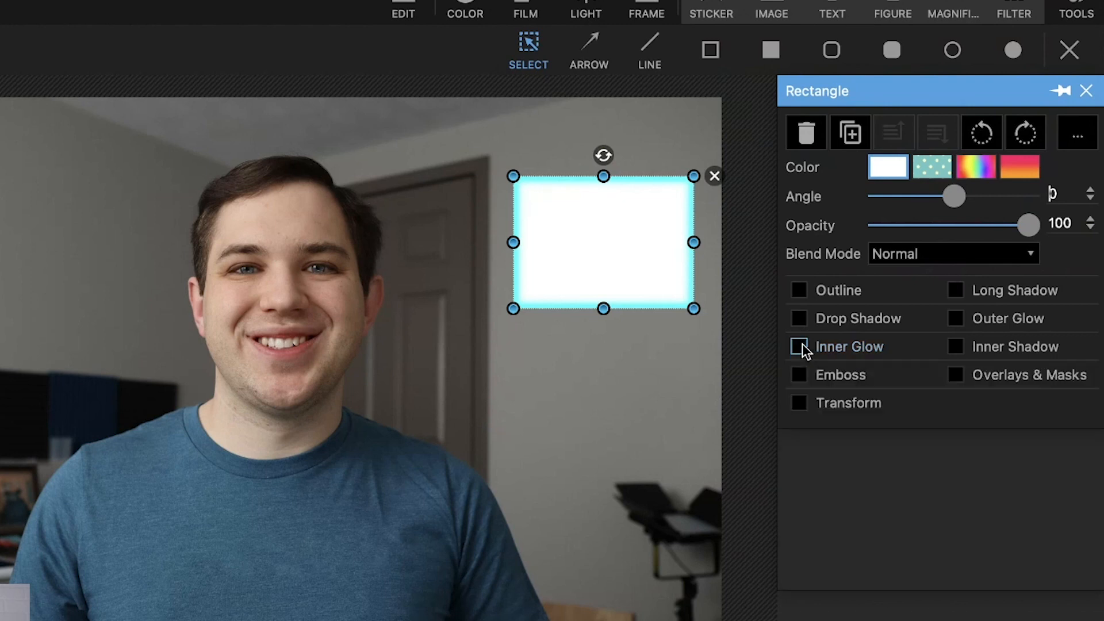
# Add an inner shadow to the rectangle with blur 26 and angle 34.
pyautogui.click(955, 346)
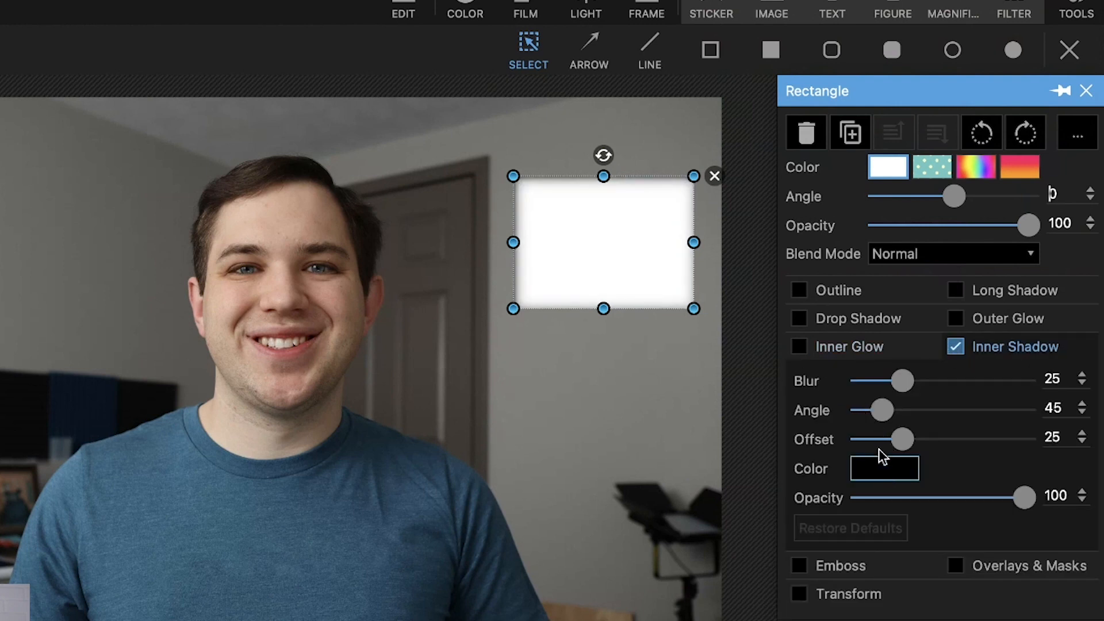
pyautogui.moveTo(903, 382); pyautogui.dragTo(900, 414)
pyautogui.click(840, 346)
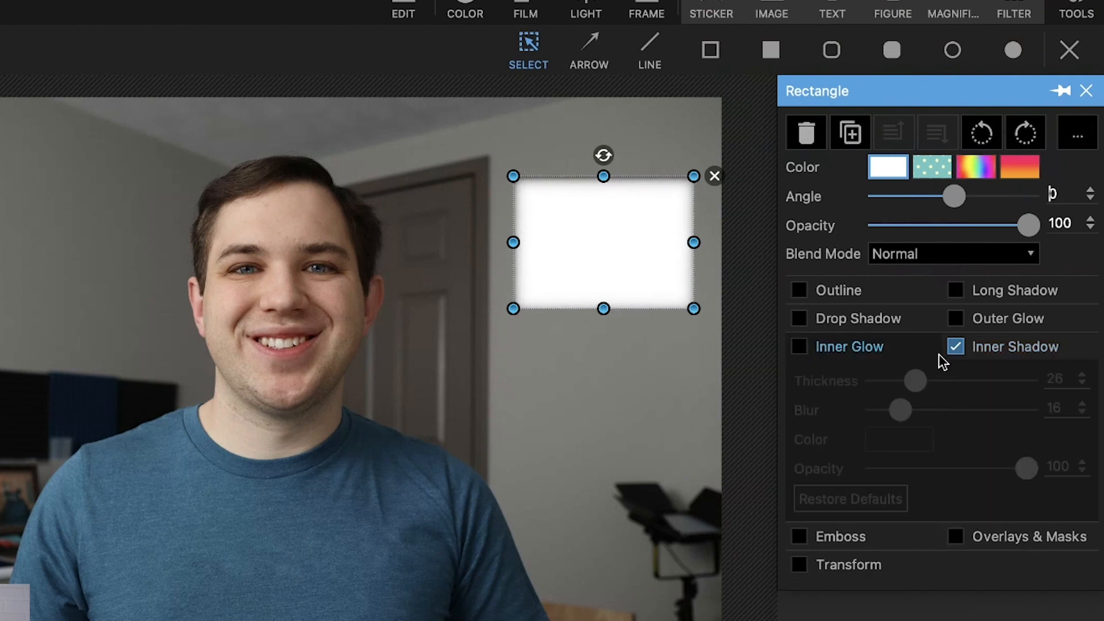
pyautogui.click(956, 348)
pyautogui.click(956, 348)
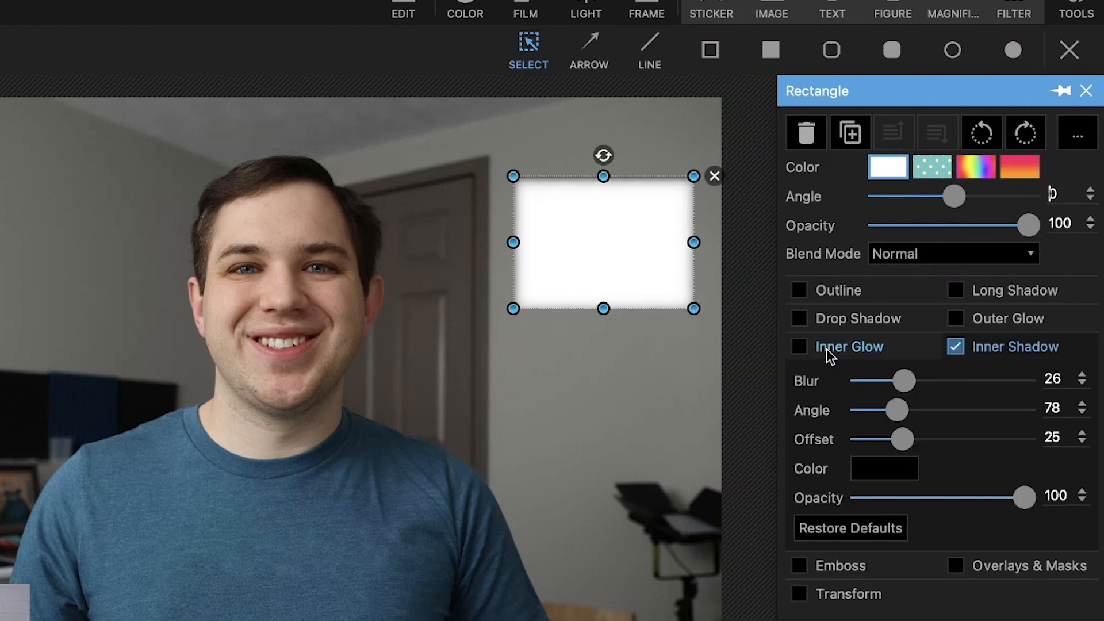
pyautogui.moveTo(898, 417); pyautogui.dragTo(877, 410)
# Recolor the rectangle's inner shadow bright magenta, and turn the shadow effect off.
pyautogui.click(884, 468)
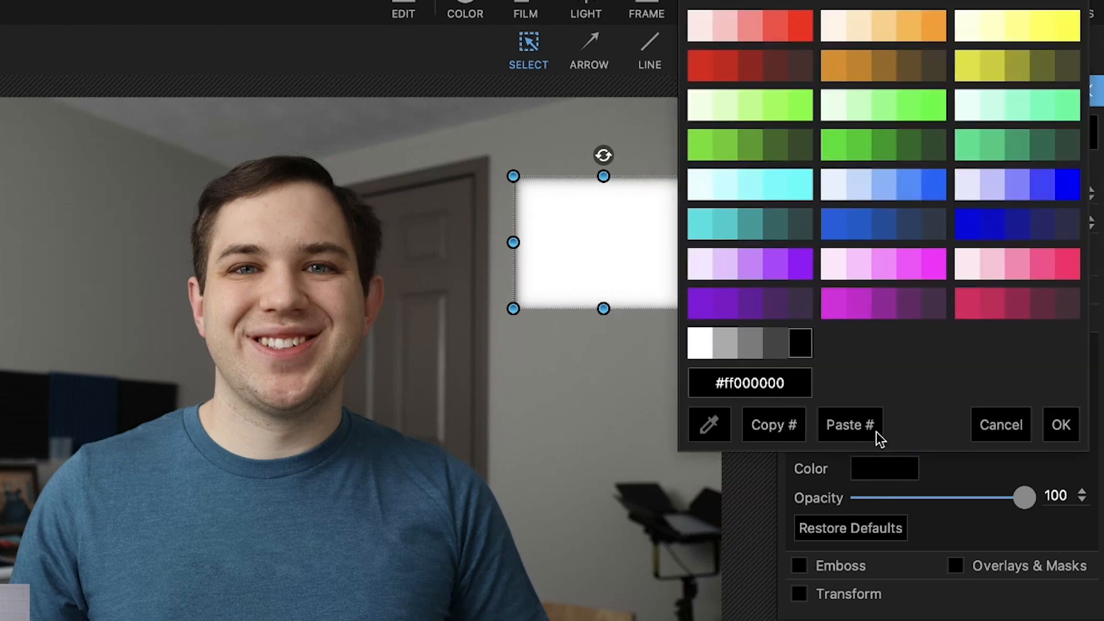
pyautogui.click(907, 283)
pyautogui.click(921, 449)
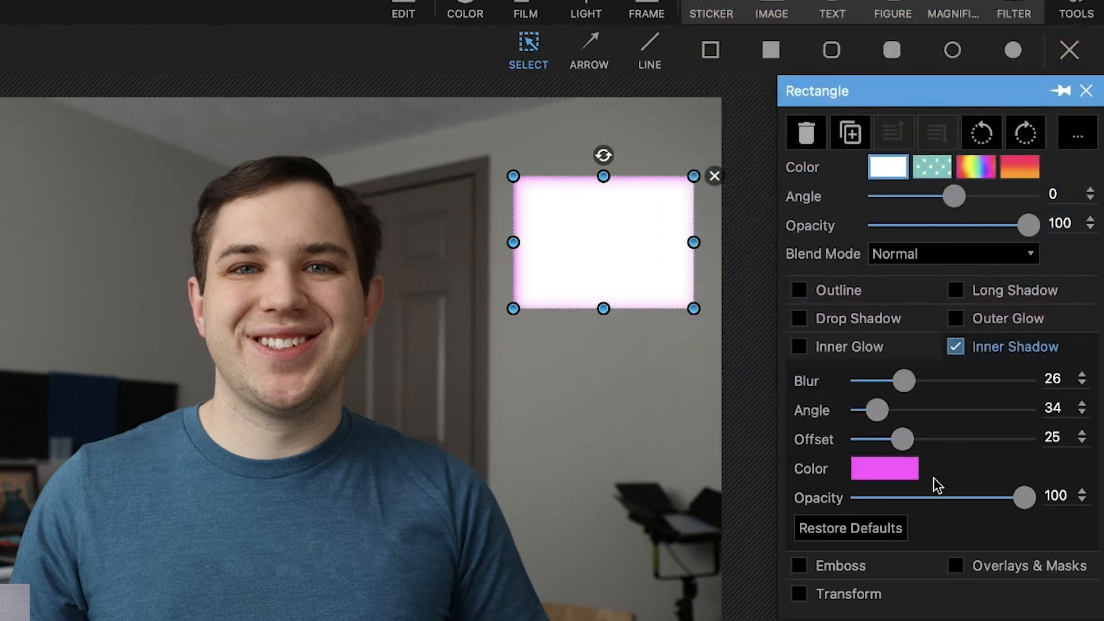
pyautogui.click(956, 347)
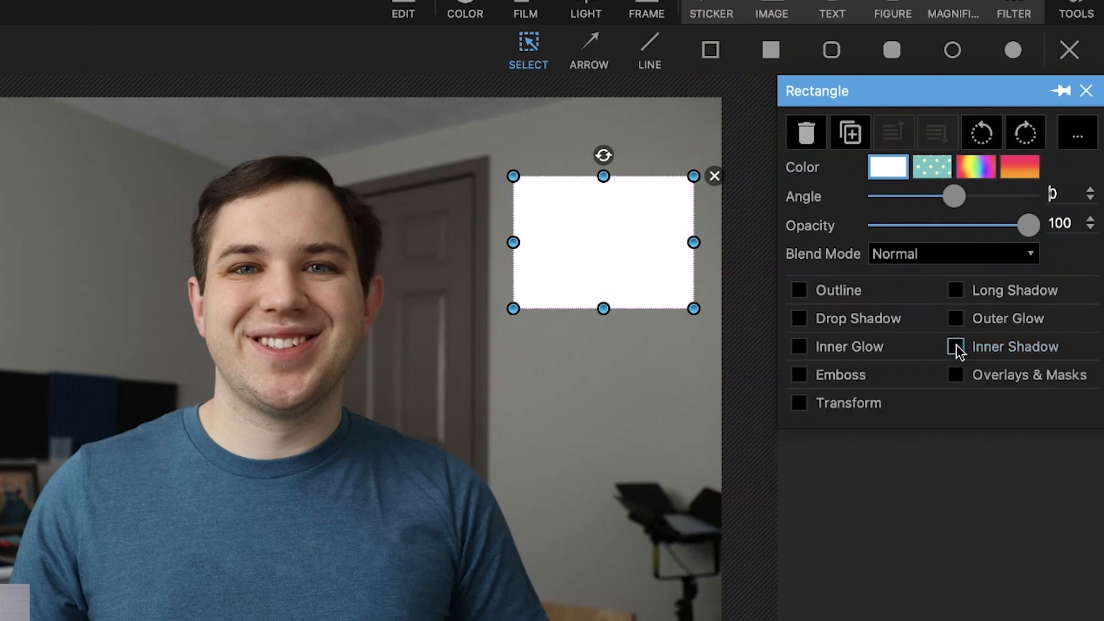
# Emboss the white rectangle with a thickness of 34 and shift it slightly left on the wall.
pyautogui.click(799, 377)
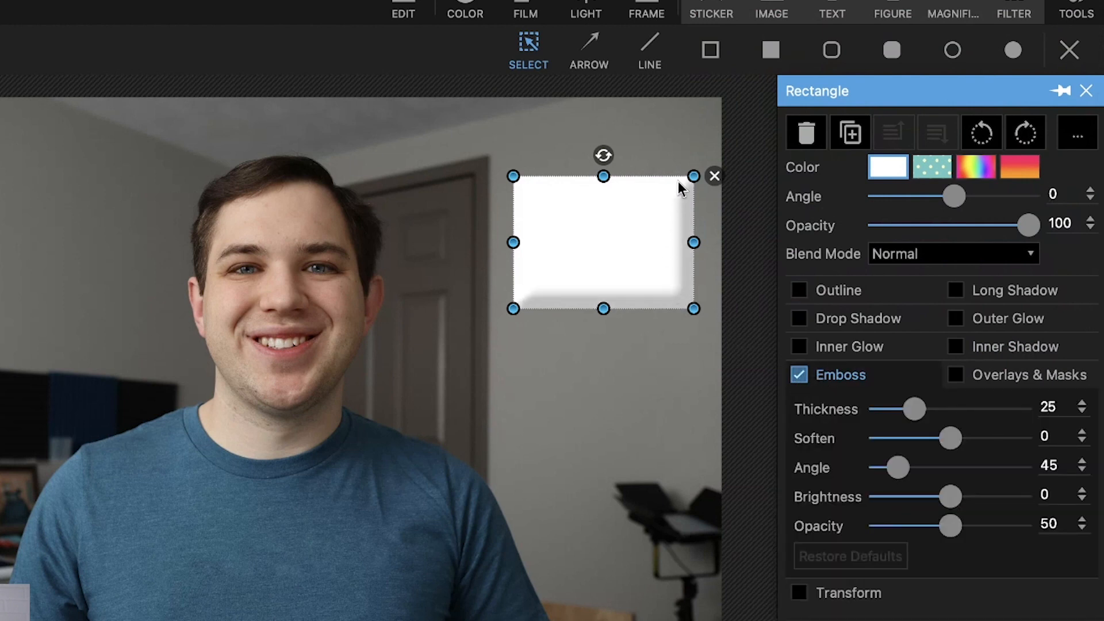
pyautogui.moveTo(915, 410)
pyautogui.mouseDown()
pyautogui.moveTo(959, 408)
pyautogui.moveTo(892, 408)
pyautogui.moveTo(924, 406)
pyautogui.mouseUp()
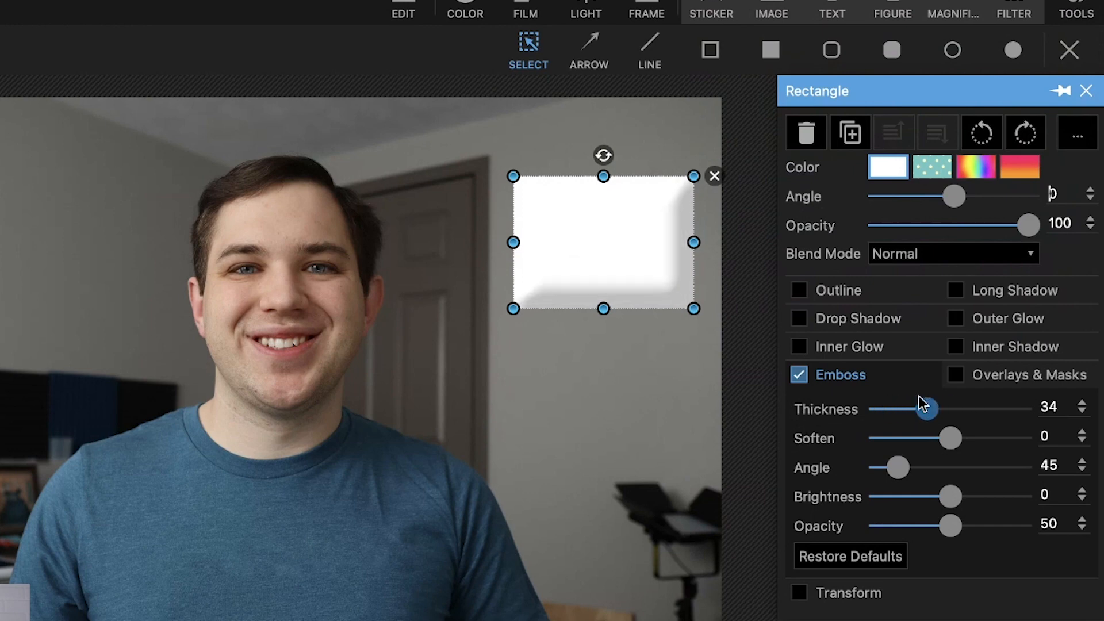
pyautogui.click(606, 347)
pyautogui.moveTo(602, 270); pyautogui.dragTo(690, 272)
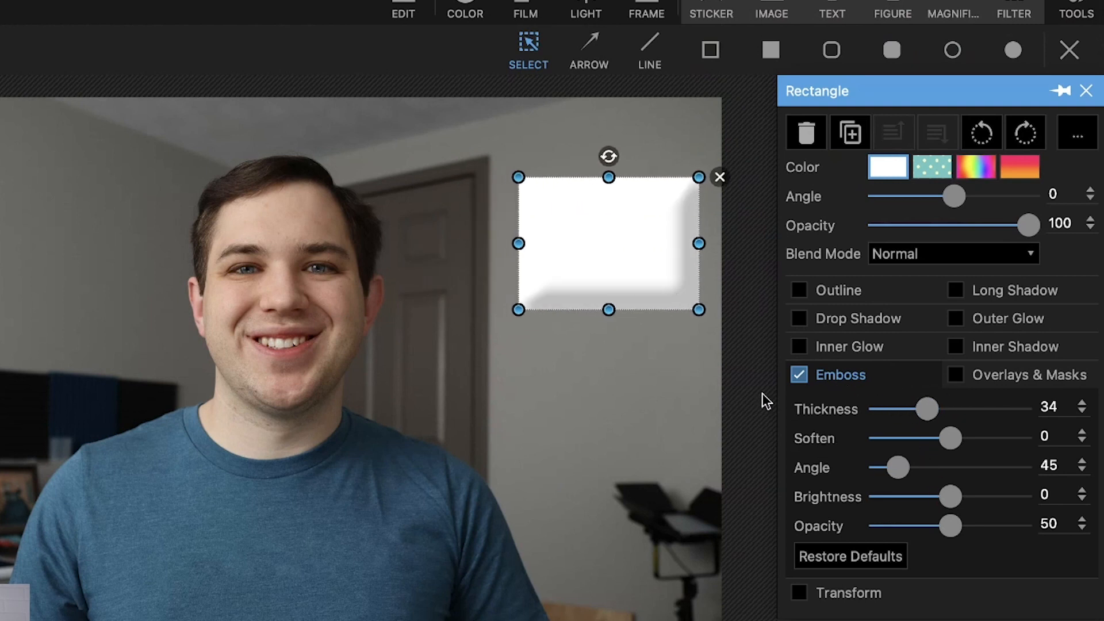
pyautogui.moveTo(644, 271); pyautogui.dragTo(777, 228)
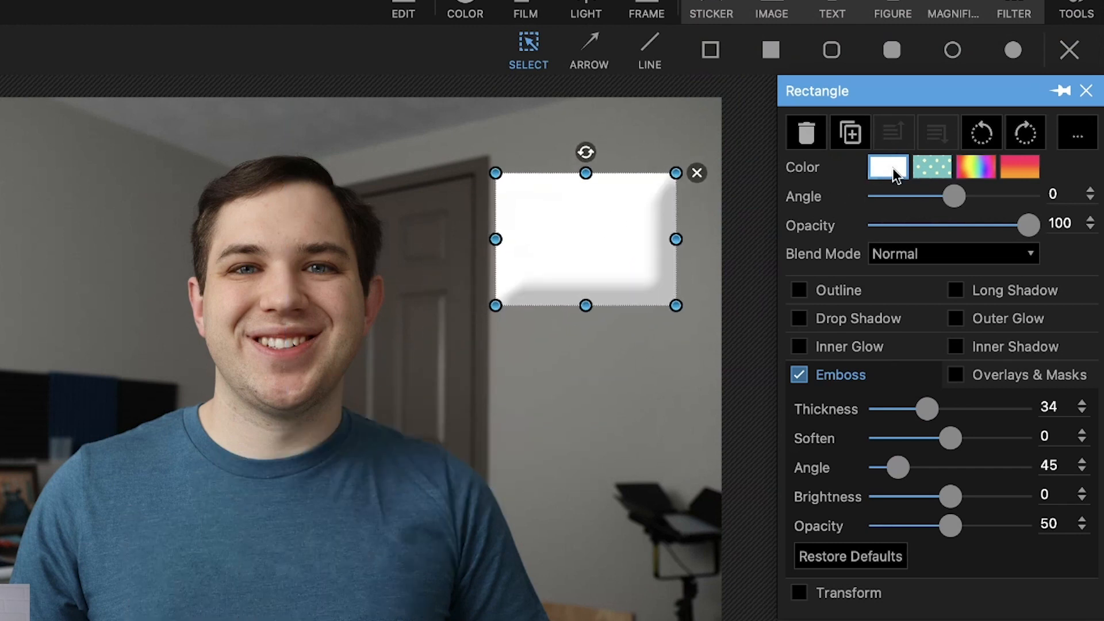
# Fill the embossed rectangle with red and set its emboss brightness to -70.
pyautogui.click(888, 167)
pyautogui.click(803, 251)
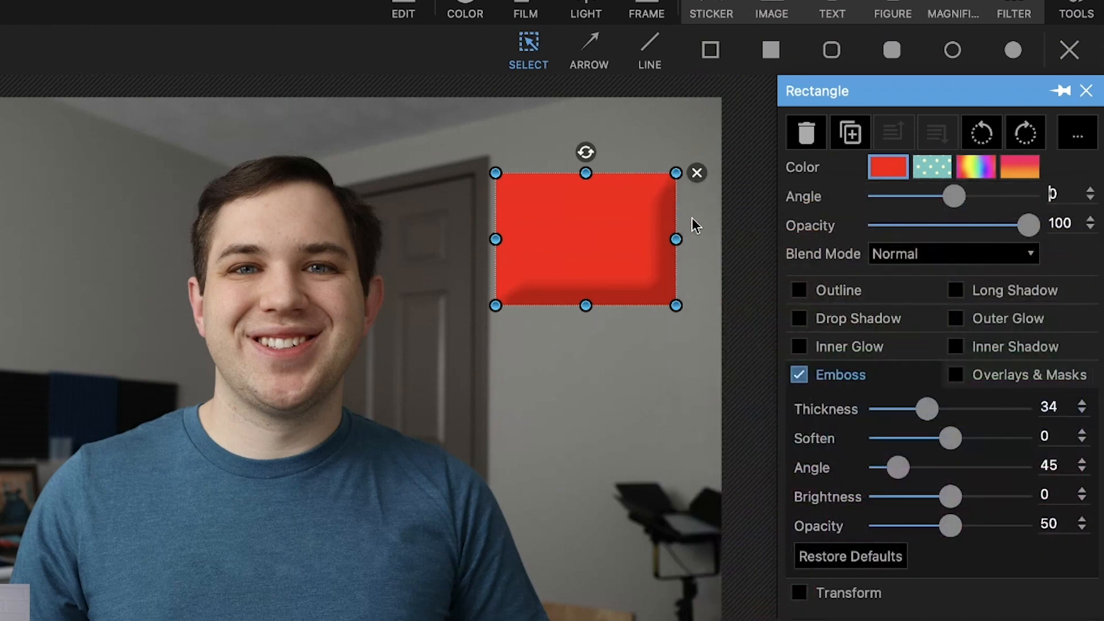
pyautogui.moveTo(950, 496)
pyautogui.mouseDown()
pyautogui.moveTo(894, 498)
pyautogui.moveTo(907, 498)
pyautogui.moveTo(899, 468)
pyautogui.moveTo(967, 473)
pyautogui.moveTo(895, 467)
pyautogui.moveTo(908, 465)
pyautogui.mouseUp()
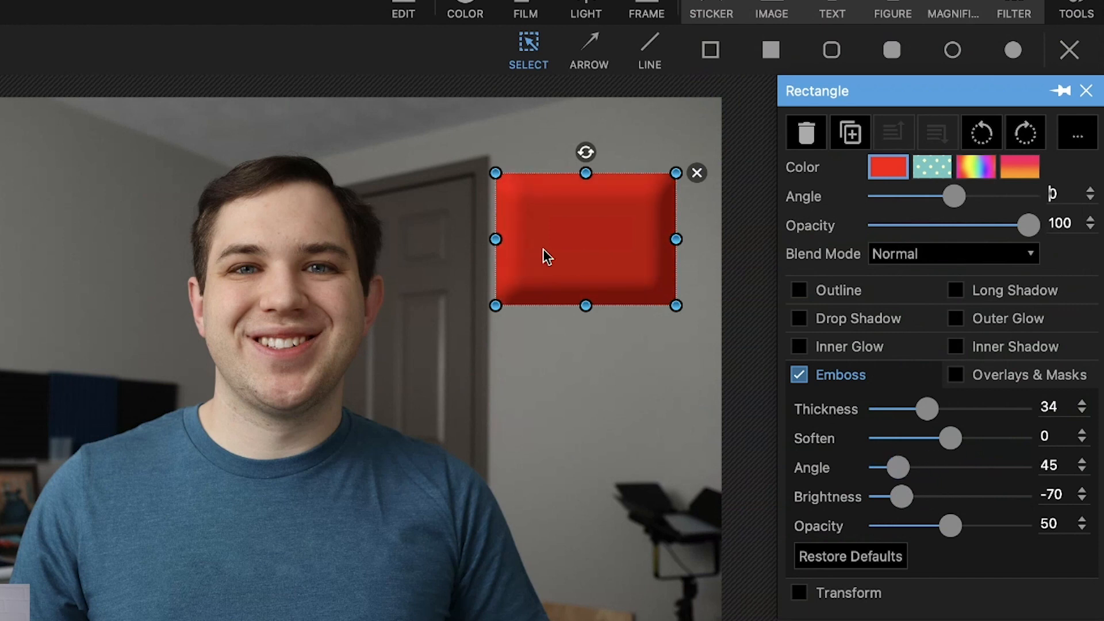
# Move the red rectangle onto the wall to the left of the man's head, and close its properties.
pyautogui.moveTo(545, 253); pyautogui.dragTo(0, 247)
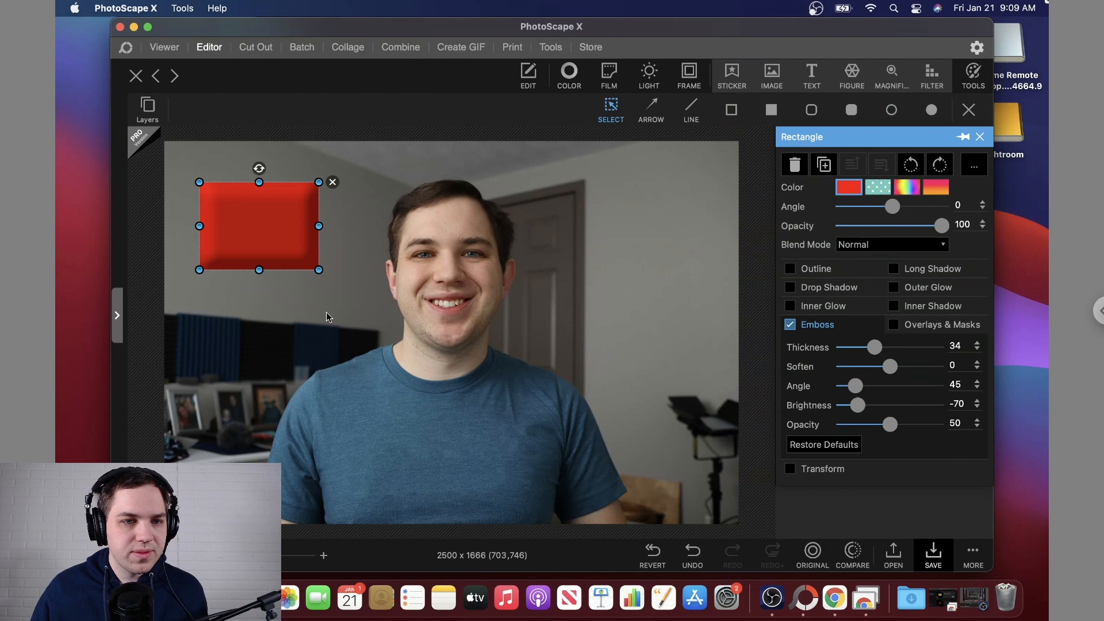
pyautogui.click(328, 316)
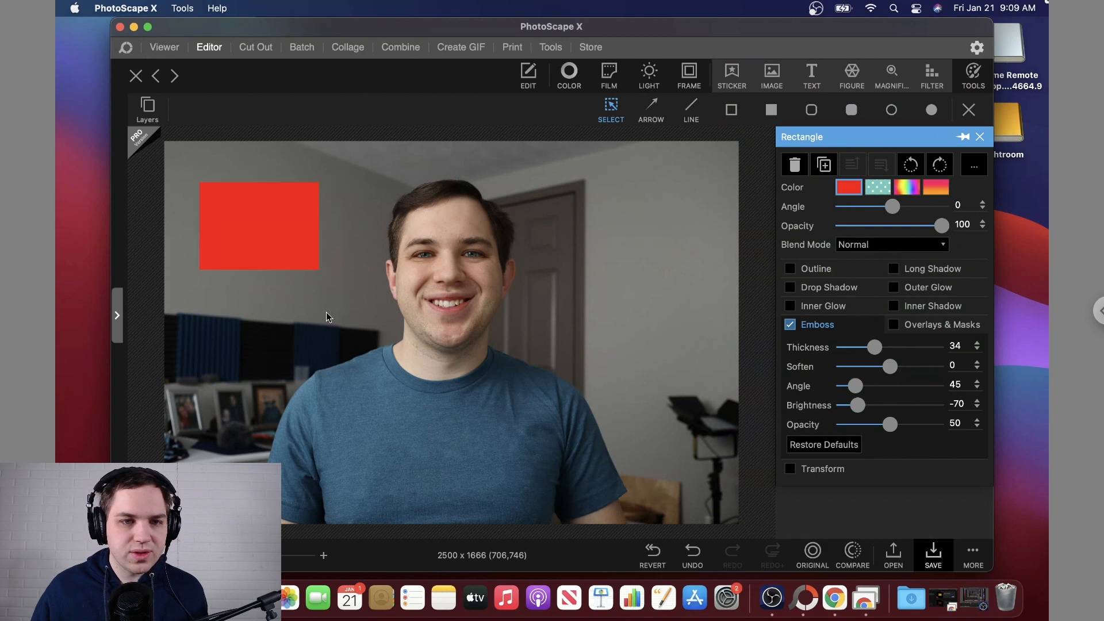
pyautogui.moveTo(264, 239)
pyautogui.mouseDown()
pyautogui.moveTo(320, 240)
pyautogui.moveTo(262, 242)
pyautogui.mouseUp()
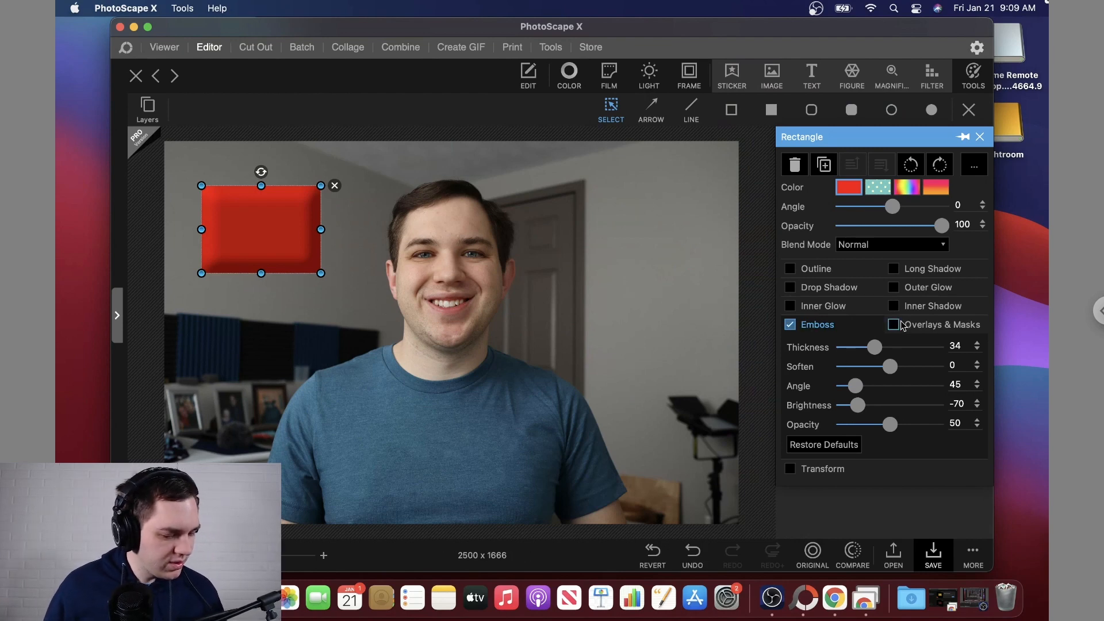
pyautogui.click(980, 137)
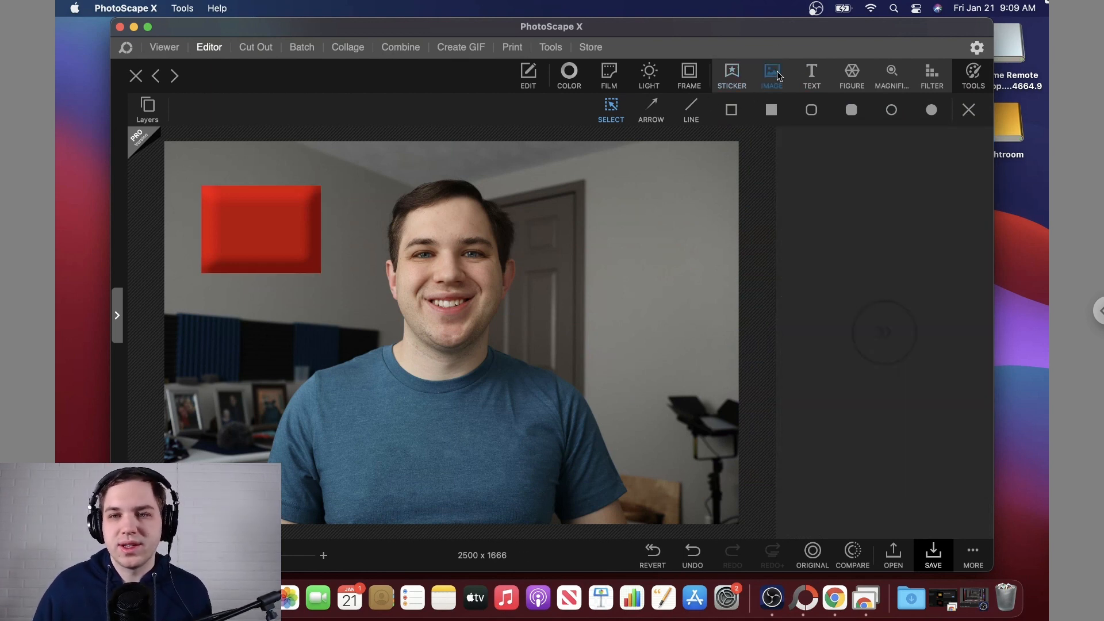
# Cancel inserting another image, and load IMG_2886+edit+(1).jpg into the Cut Out workspace.
pyautogui.click(772, 73)
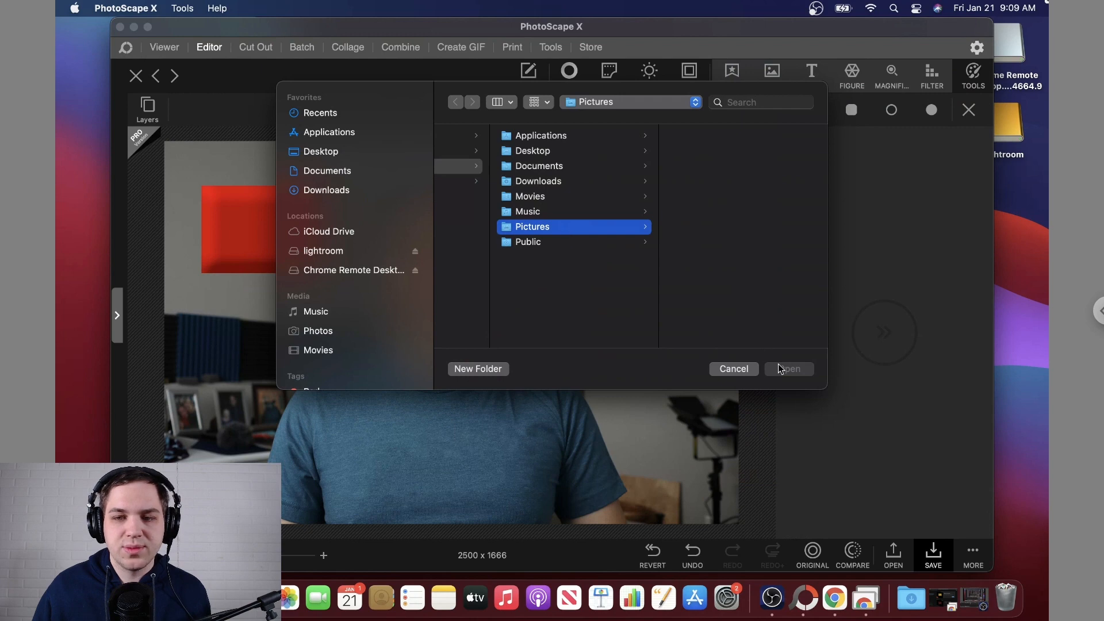
pyautogui.click(734, 368)
pyautogui.click(256, 48)
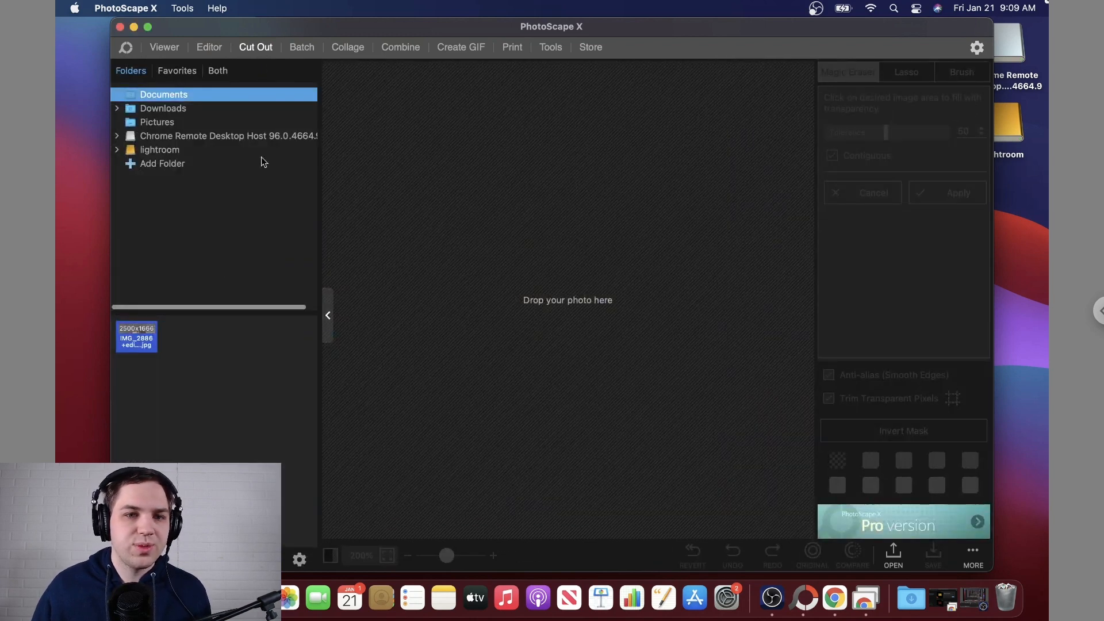
pyautogui.moveTo(136, 337); pyautogui.dragTo(521, 255)
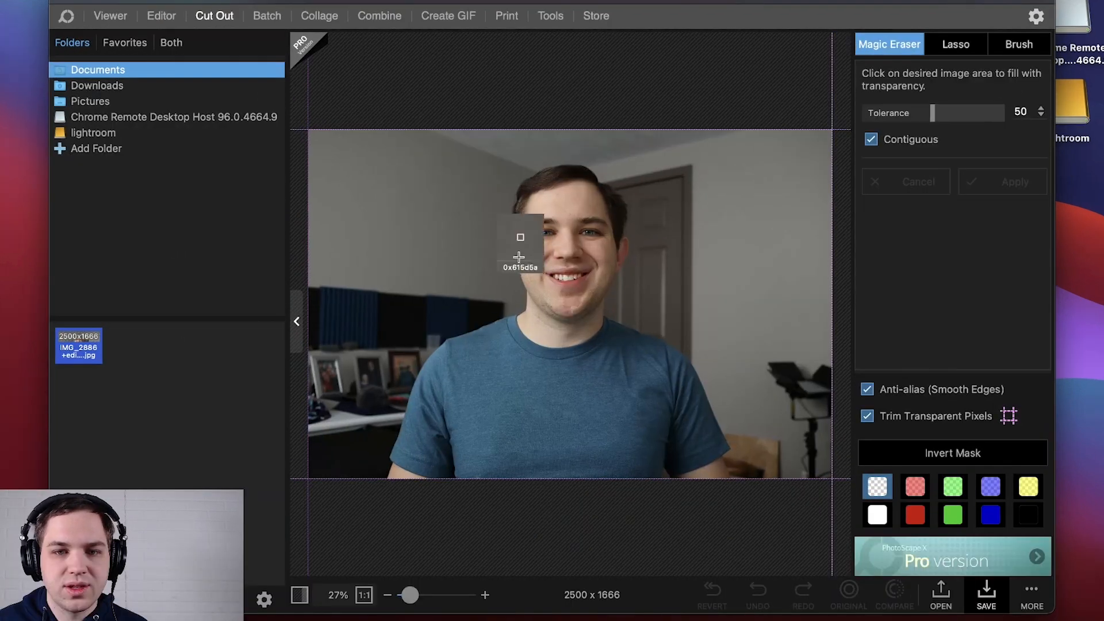
# Erase the gray wall and the door behind the man with the Magic Eraser.
pyautogui.click(447, 226)
pyautogui.click(661, 262)
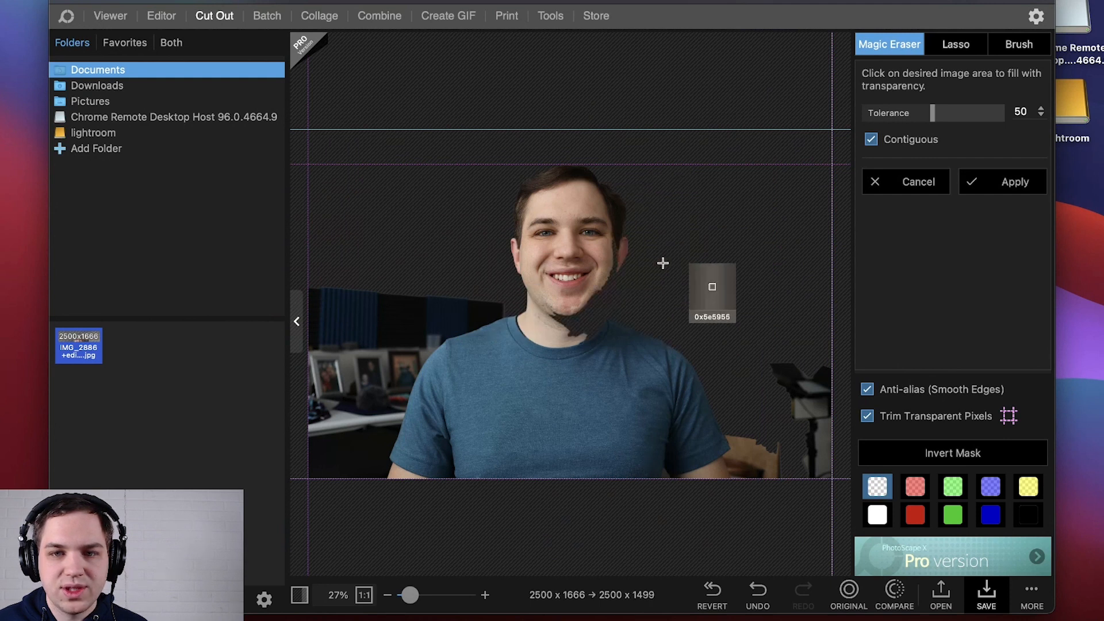
# Erase the remaining desk, wall panels and sleeve areas around the man, and display the erased area as a transparent red mask.
pyautogui.click(383, 332)
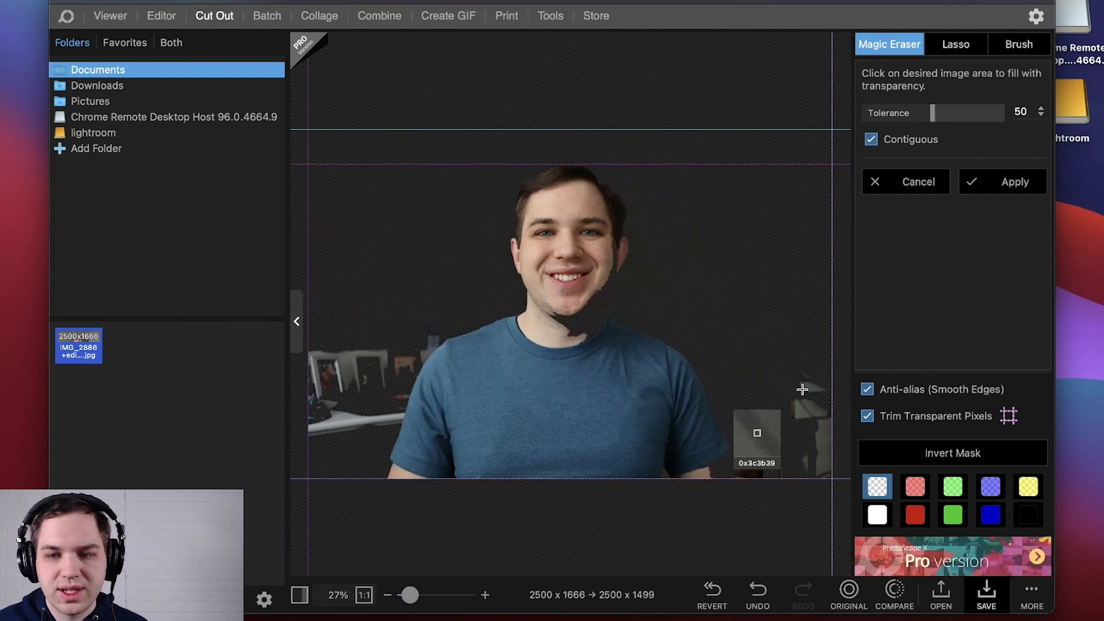
pyautogui.click(1019, 45)
pyautogui.moveTo(403, 427)
pyautogui.mouseDown()
pyautogui.moveTo(658, 438)
pyautogui.moveTo(723, 306)
pyautogui.moveTo(557, 452)
pyautogui.moveTo(342, 291)
pyautogui.moveTo(380, 374)
pyautogui.mouseUp()
pyautogui.scroll(3, 493, 299)
pyautogui.click(915, 487)
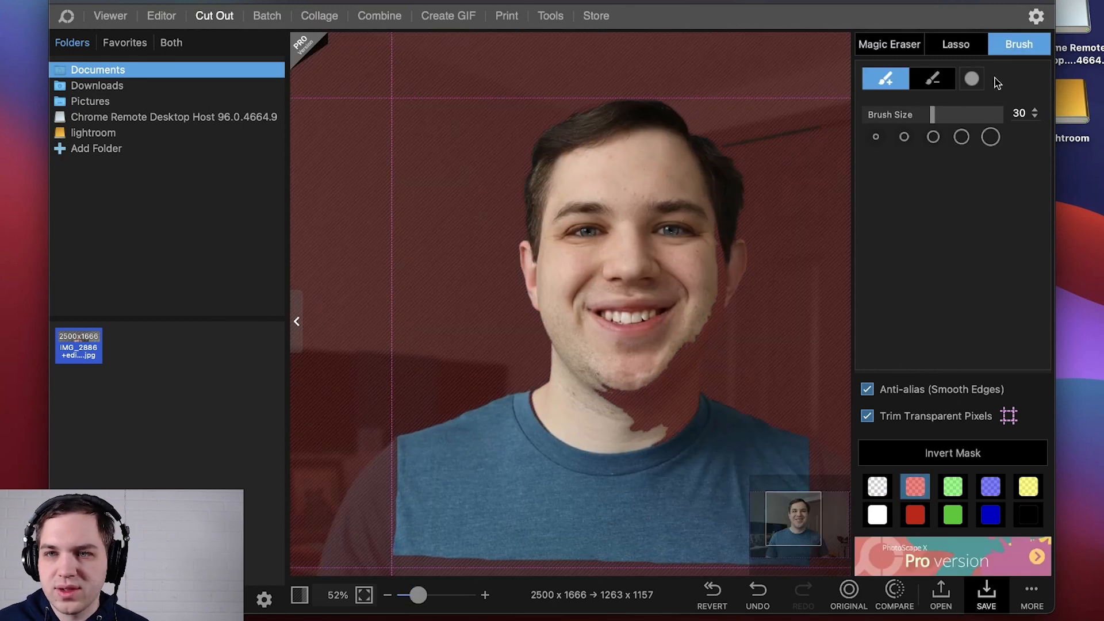
# Restore the wrongly erased parts of the man's jaw, neck and ear with the restoring brush.
pyautogui.click(932, 79)
pyautogui.click(890, 44)
pyautogui.click(713, 310)
pyautogui.click(1019, 44)
pyautogui.moveTo(705, 264)
pyautogui.mouseDown()
pyautogui.moveTo(685, 331)
pyautogui.moveTo(593, 396)
pyautogui.moveTo(667, 429)
pyautogui.moveTo(538, 412)
pyautogui.moveTo(685, 373)
pyautogui.moveTo(722, 276)
pyautogui.mouseUp()
pyautogui.click(890, 44)
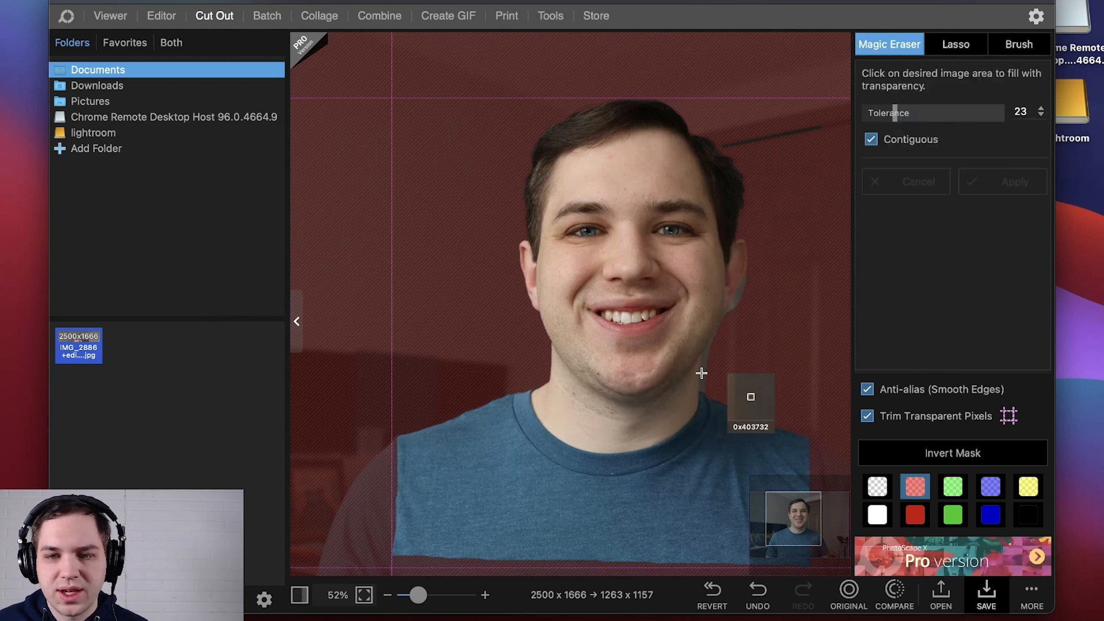
# Copy the cut-out man to the clipboard, and paste him to the right of the original man in the Editor photo.
pyautogui.moveTo(418, 596); pyautogui.dragTo(405, 596)
pyautogui.rightClick(559, 297)
pyautogui.click(598, 374)
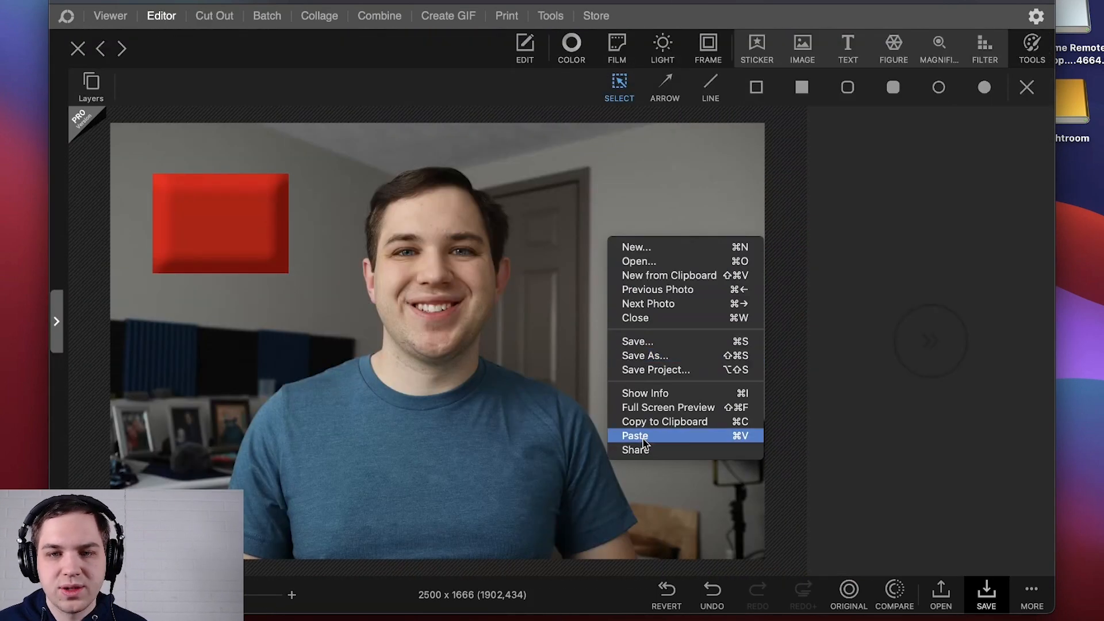
pyautogui.click(647, 434)
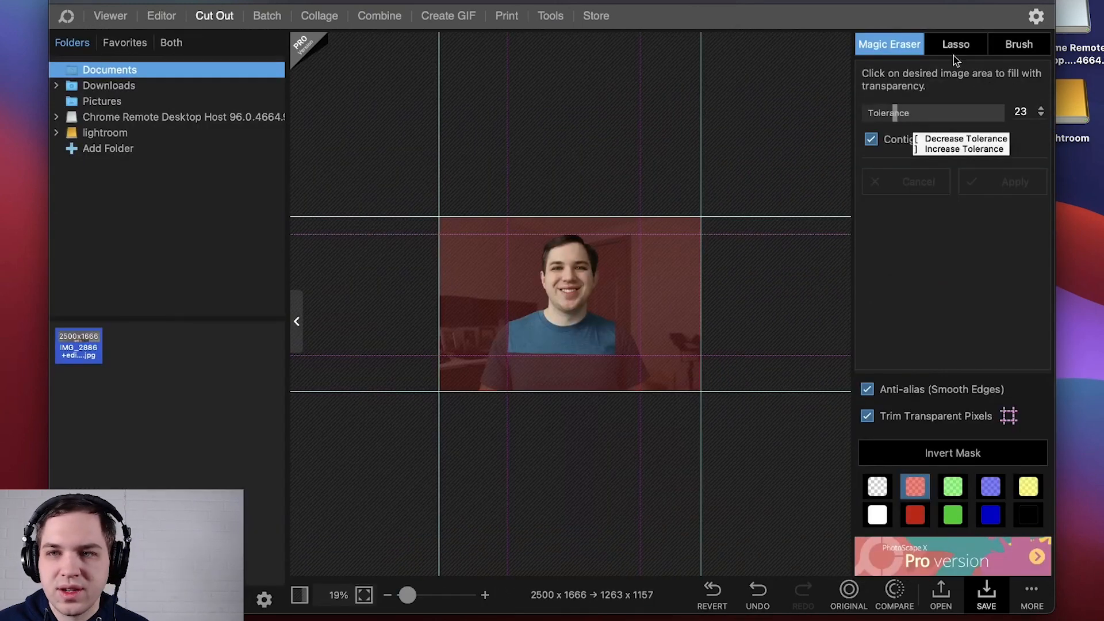
pyautogui.click(1019, 44)
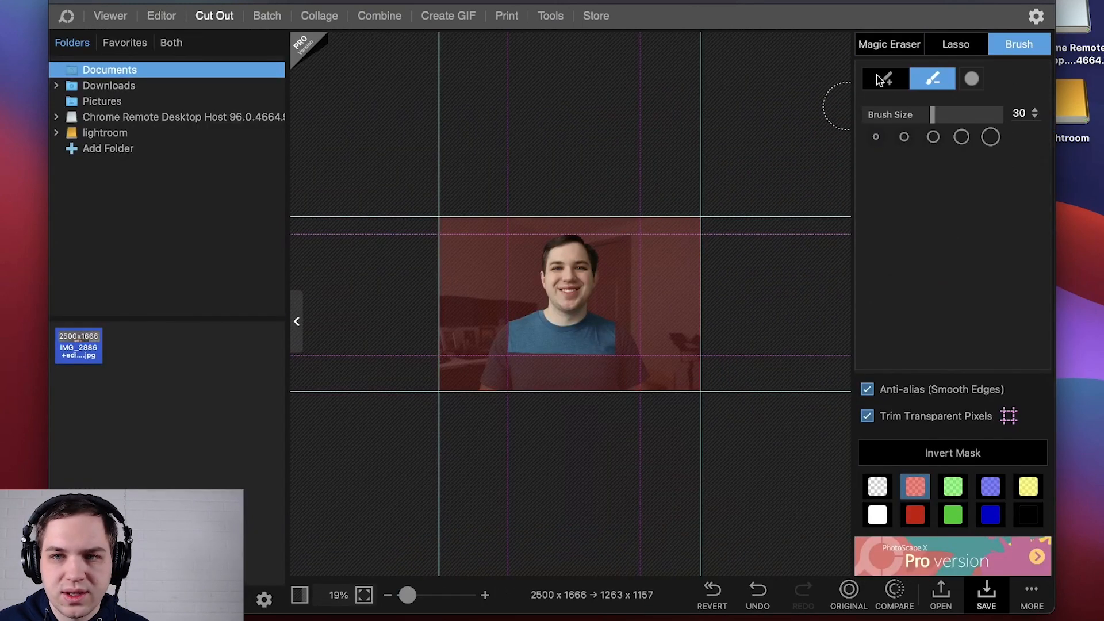
pyautogui.click(884, 79)
pyautogui.rightClick(559, 253)
pyautogui.click(213, 49)
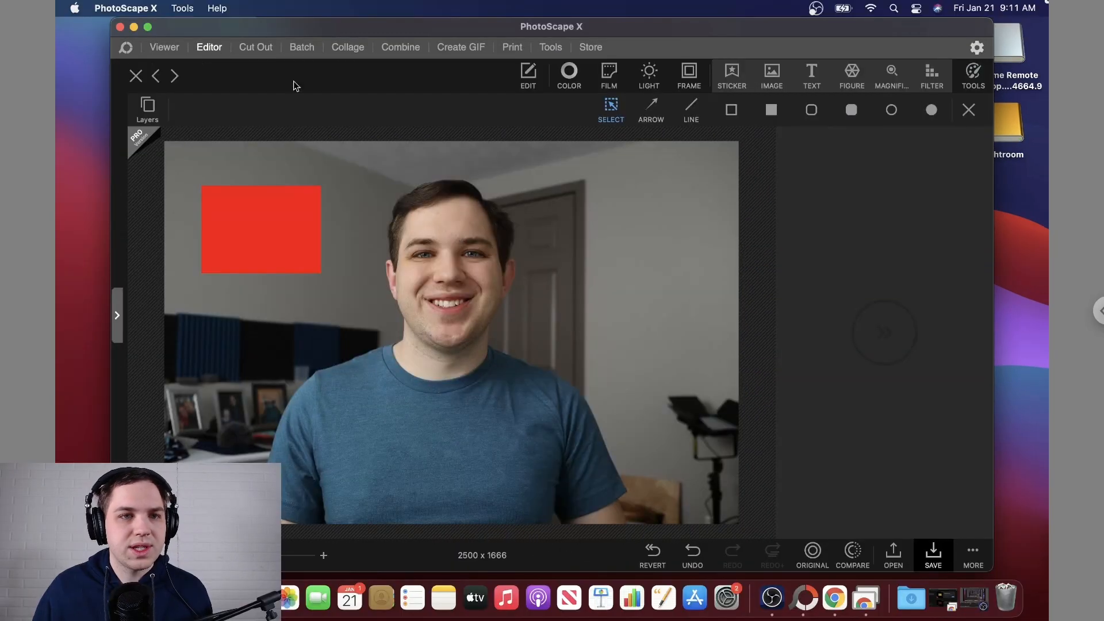
pyautogui.rightClick(585, 284)
pyautogui.click(617, 459)
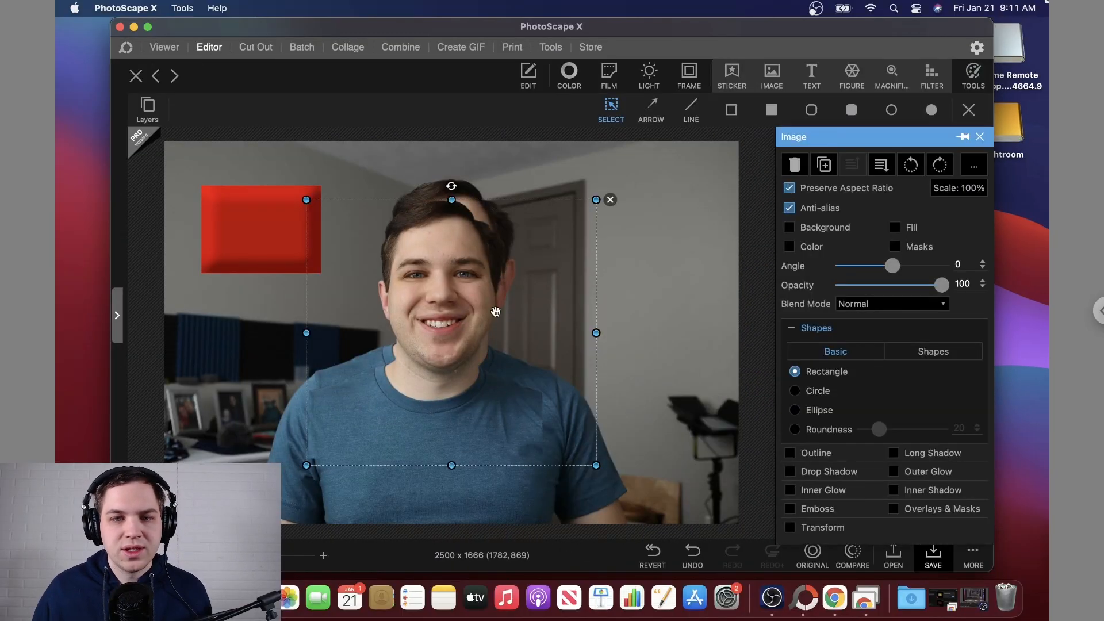
pyautogui.moveTo(448, 331)
pyautogui.mouseDown()
pyautogui.moveTo(654, 289)
pyautogui.moveTo(642, 286)
pyautogui.mouseUp()
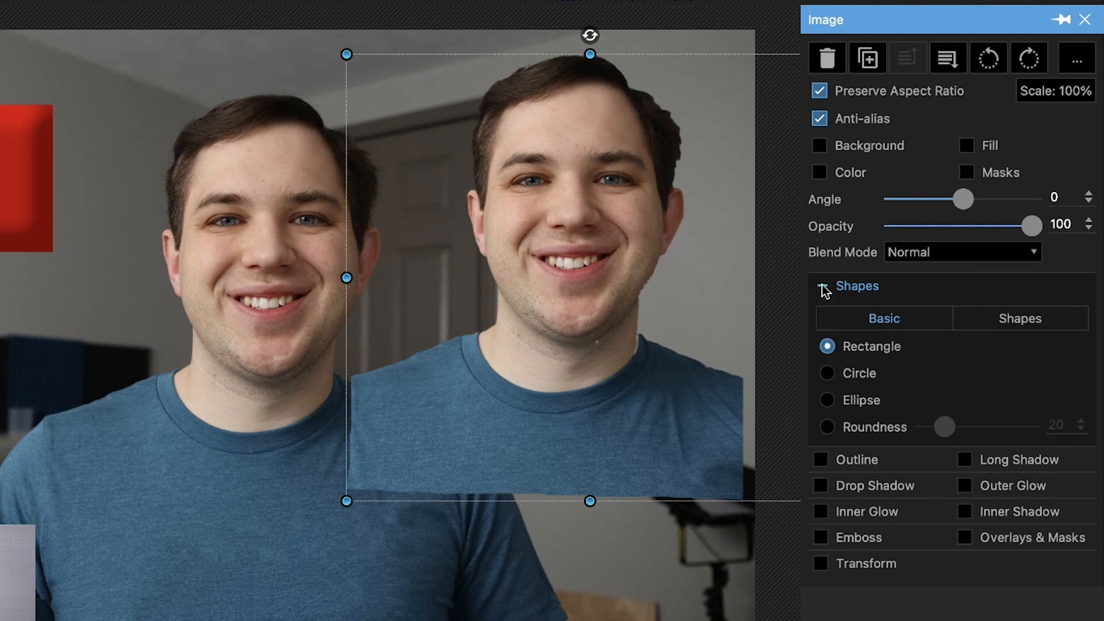
# Try cropping the pasted cutout with circle, square and hexagon shapes, and return it to the basic rectangle.
pyautogui.click(1002, 318)
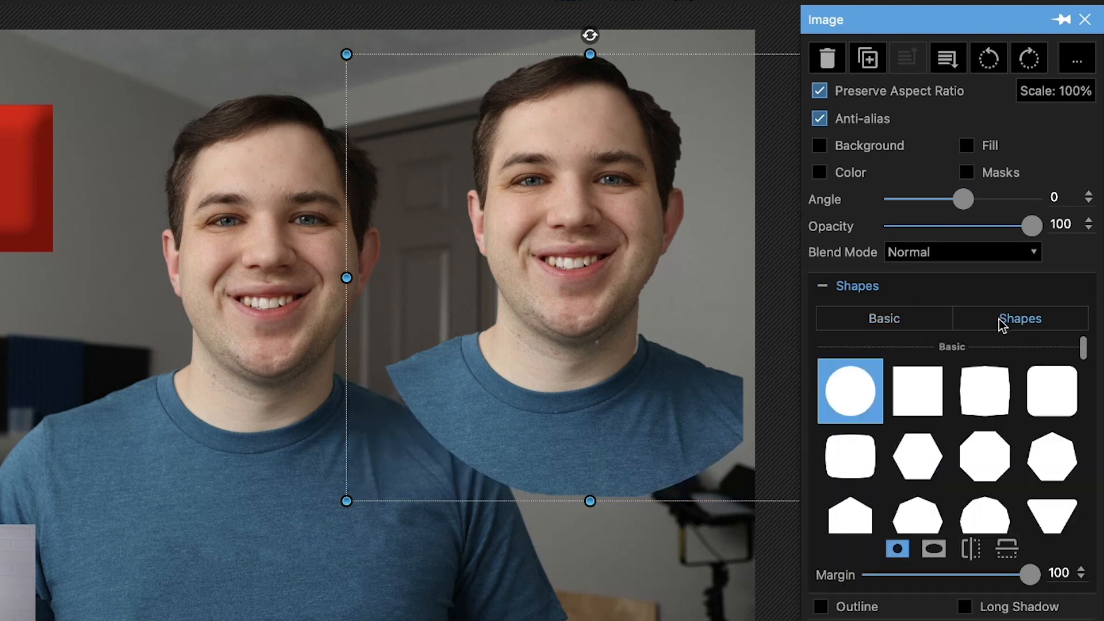
pyautogui.click(918, 368)
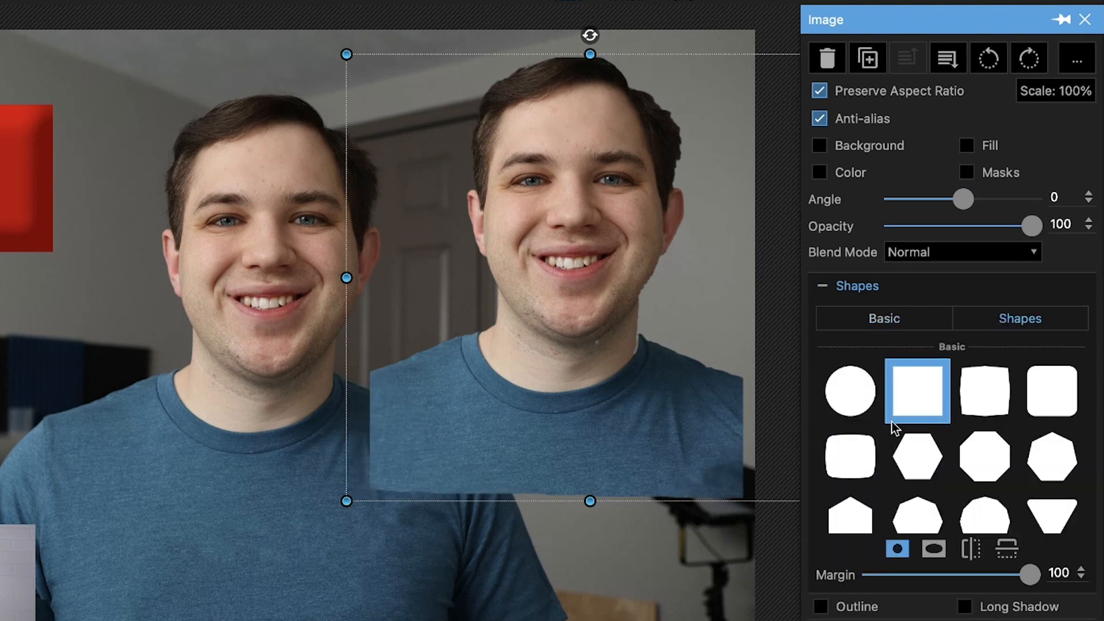
pyautogui.click(920, 463)
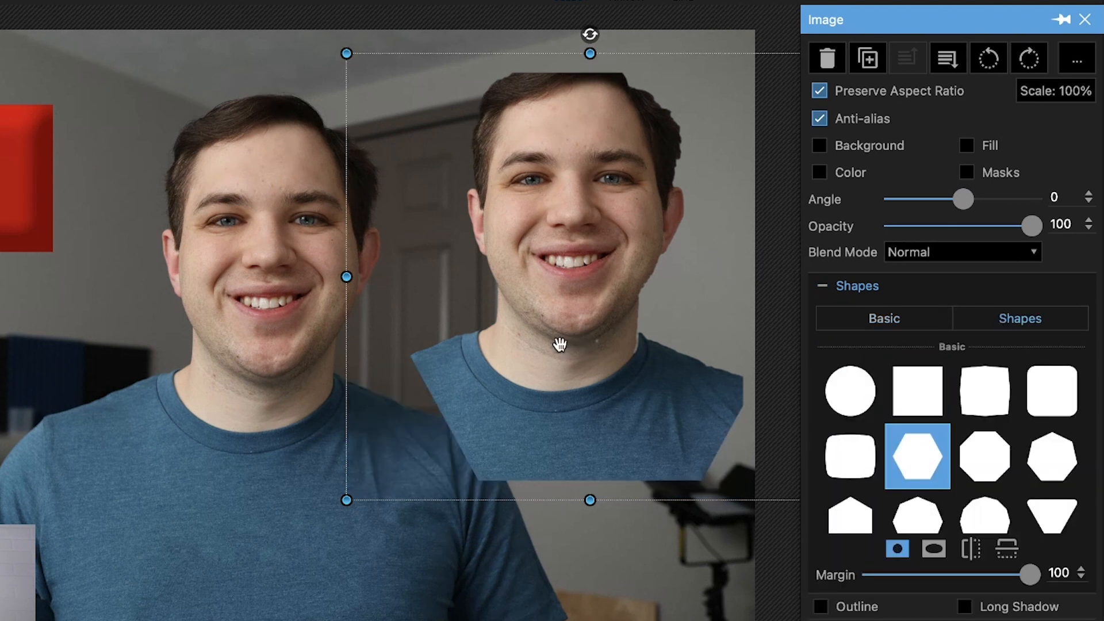
pyautogui.click(889, 322)
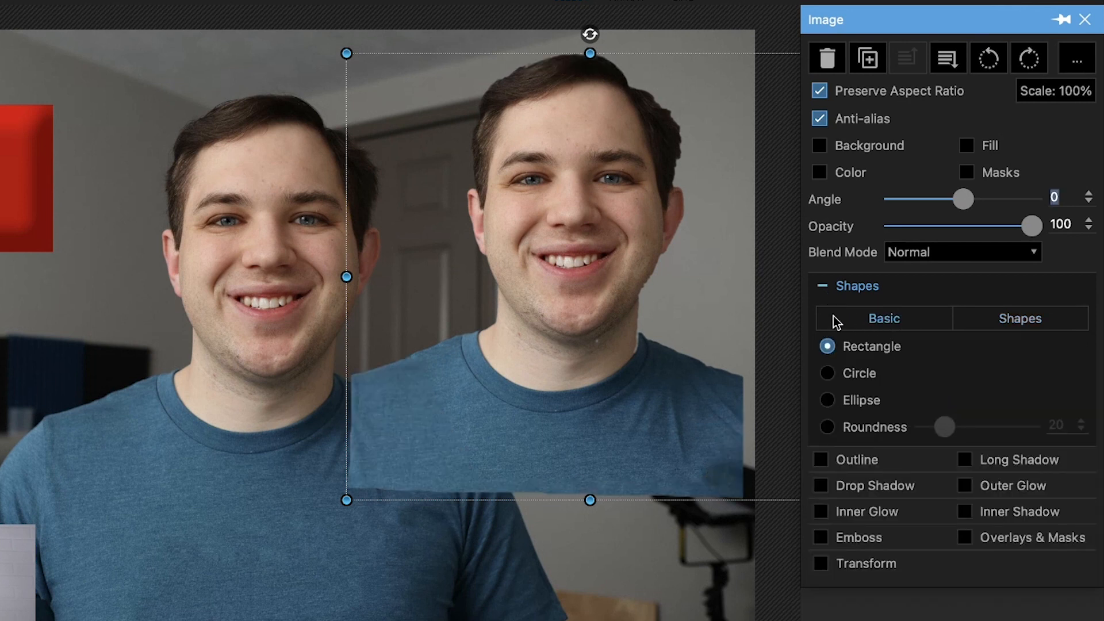
pyautogui.click(822, 287)
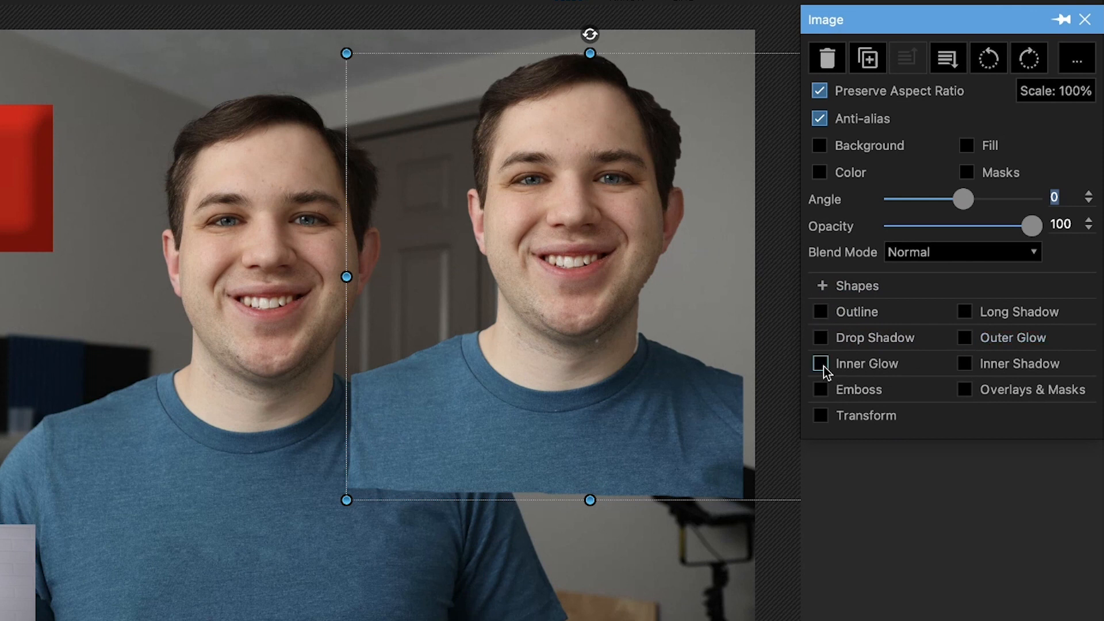
# Add an outer glow to the cutout with a thickness of 3 and a blur of 0.
pyautogui.click(966, 338)
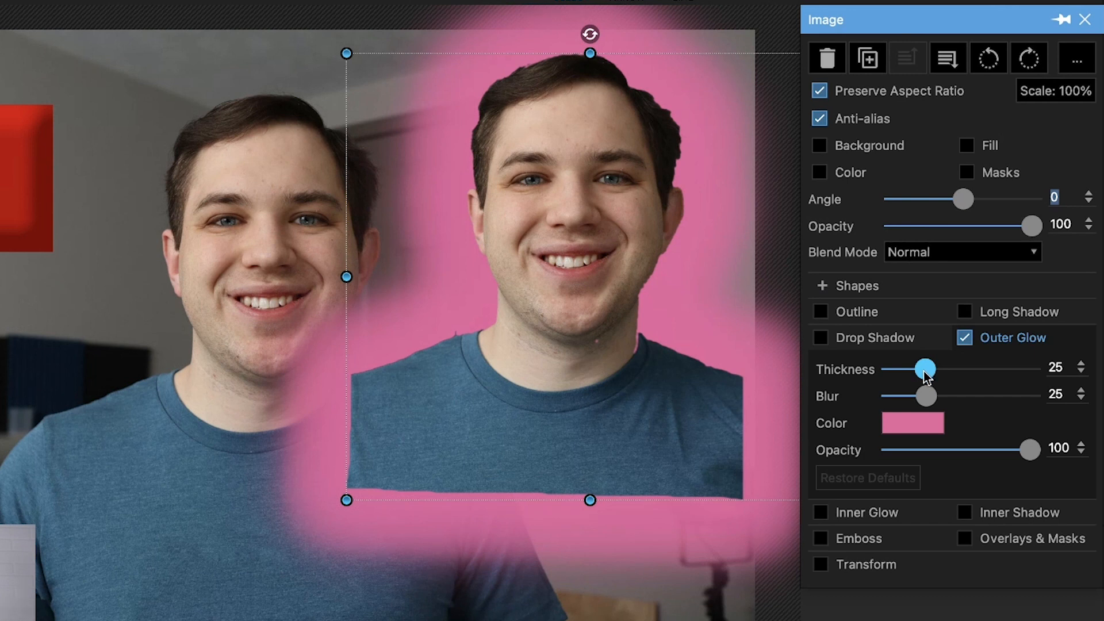
pyautogui.moveTo(924, 371); pyautogui.dragTo(890, 399)
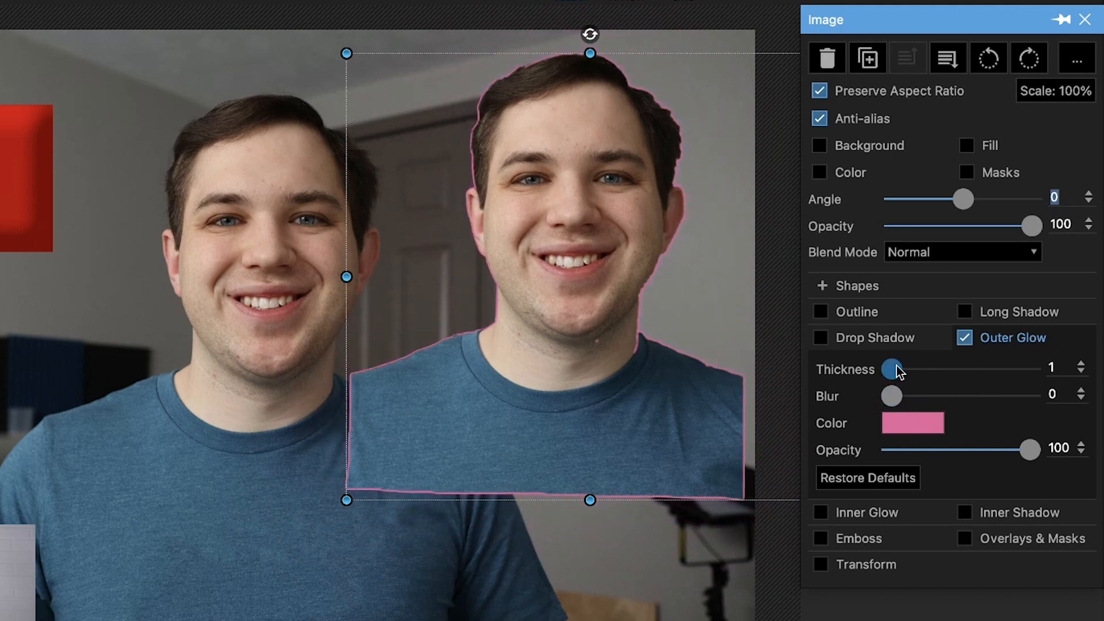
pyautogui.moveTo(896, 369); pyautogui.dragTo(904, 367)
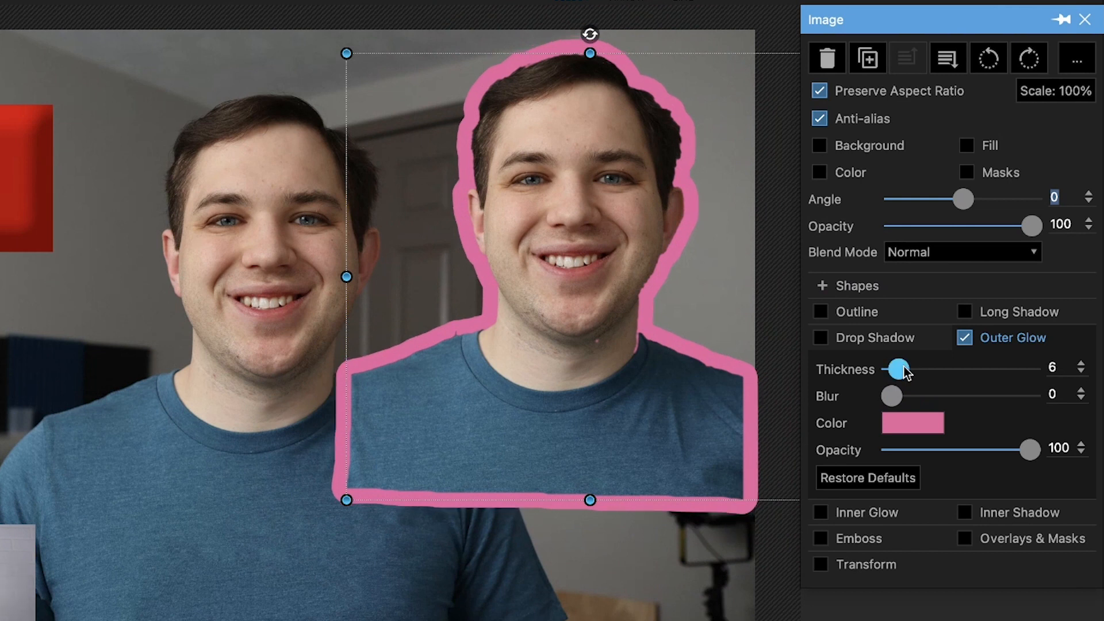
pyautogui.moveTo(904, 367); pyautogui.dragTo(901, 368)
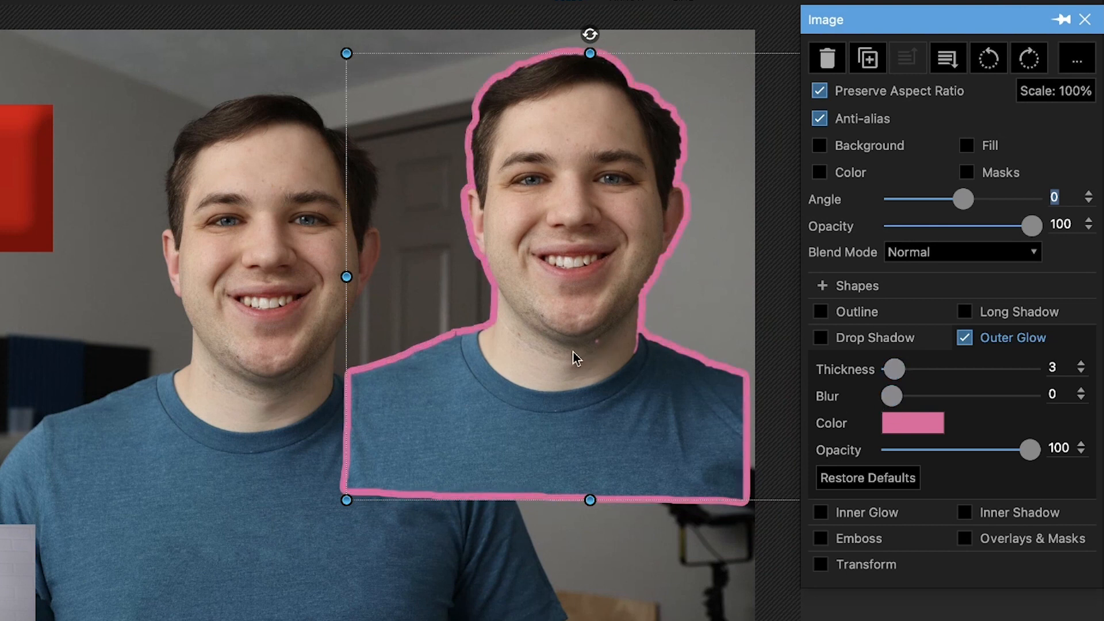
# Set the outer glow color to white (#ffffffff), and reposition the cutout just to the right of the original man.
pyautogui.click(899, 429)
pyautogui.click(750, 314)
pyautogui.click(743, 308)
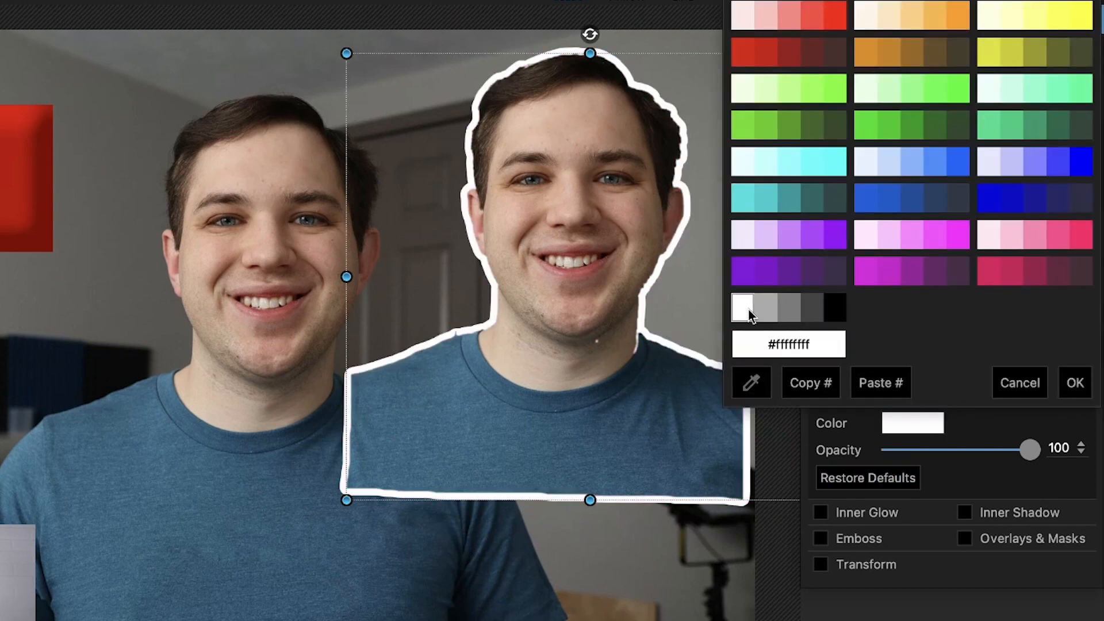
pyautogui.press('Return')
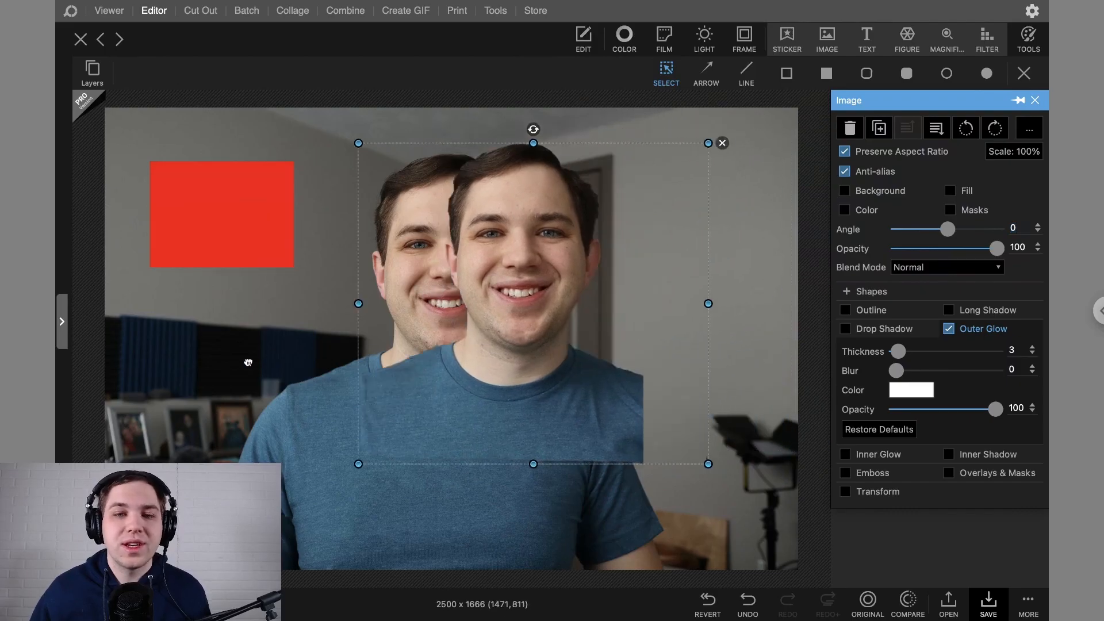
pyautogui.moveTo(247, 362); pyautogui.dragTo(677, 336)
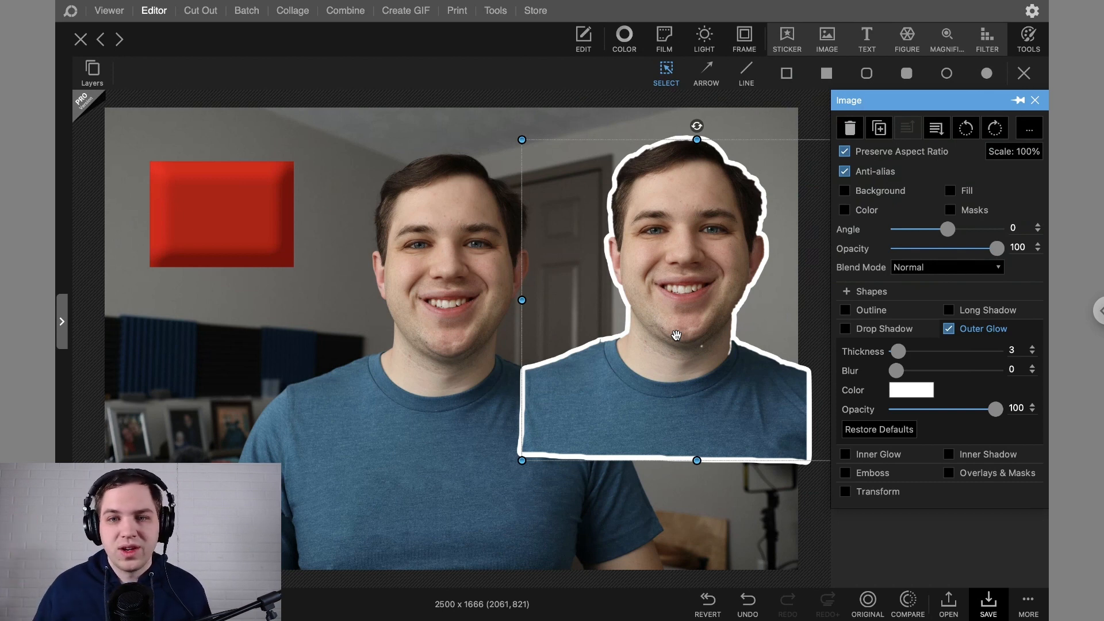
pyautogui.moveTo(677, 335); pyautogui.dragTo(625, 357)
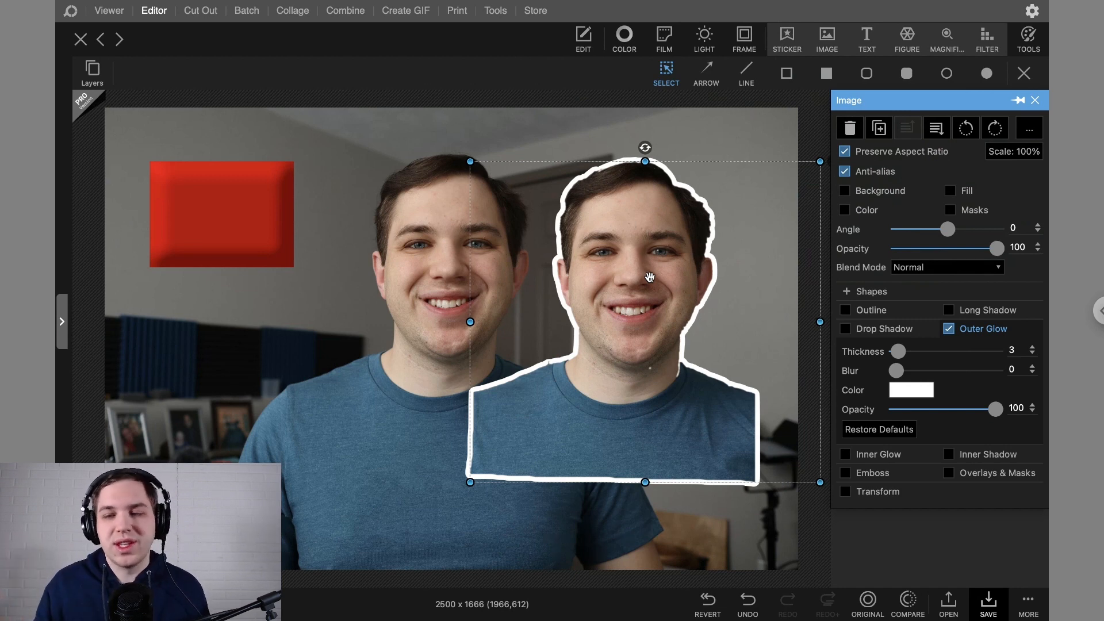
# Replace the cutout's outer glow with an outline, and set the outline thickness to 6.
pyautogui.click(949, 329)
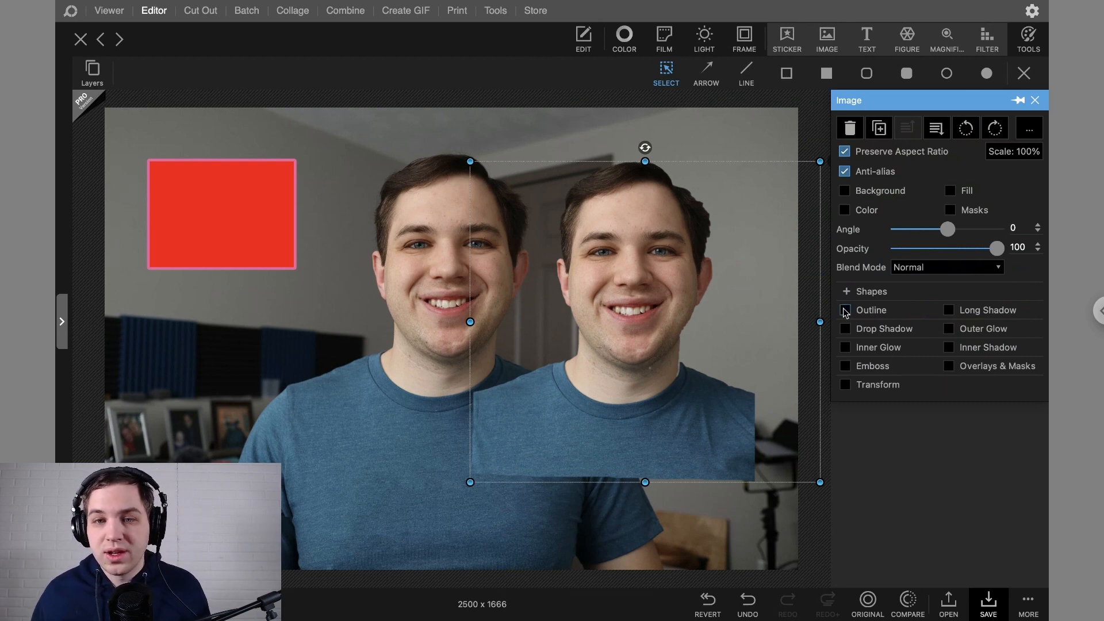
pyautogui.click(846, 311)
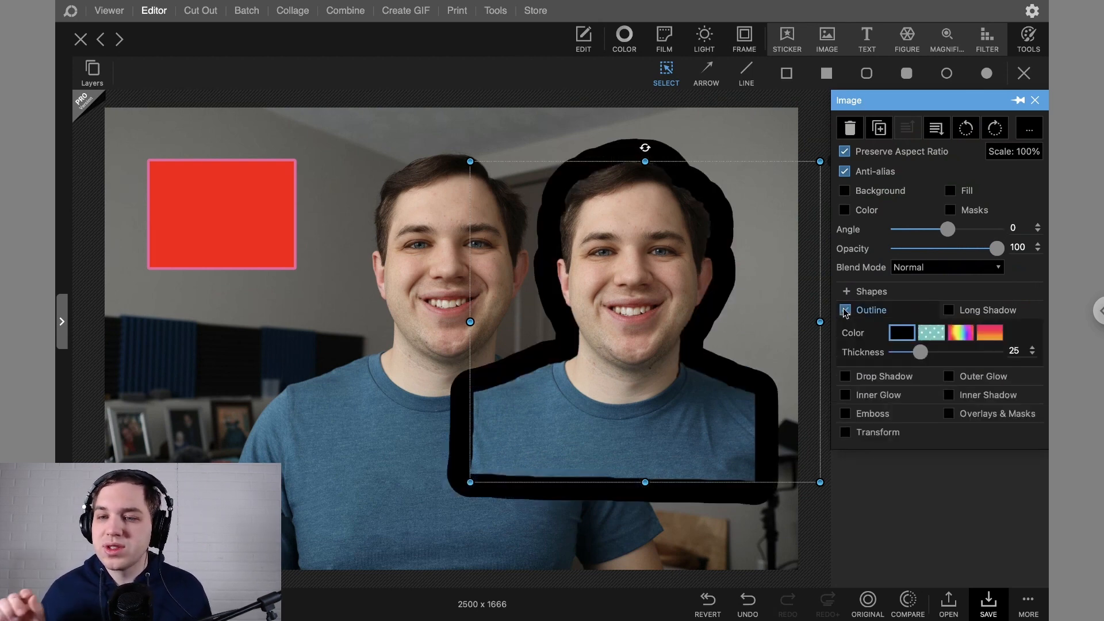
pyautogui.click(219, 218)
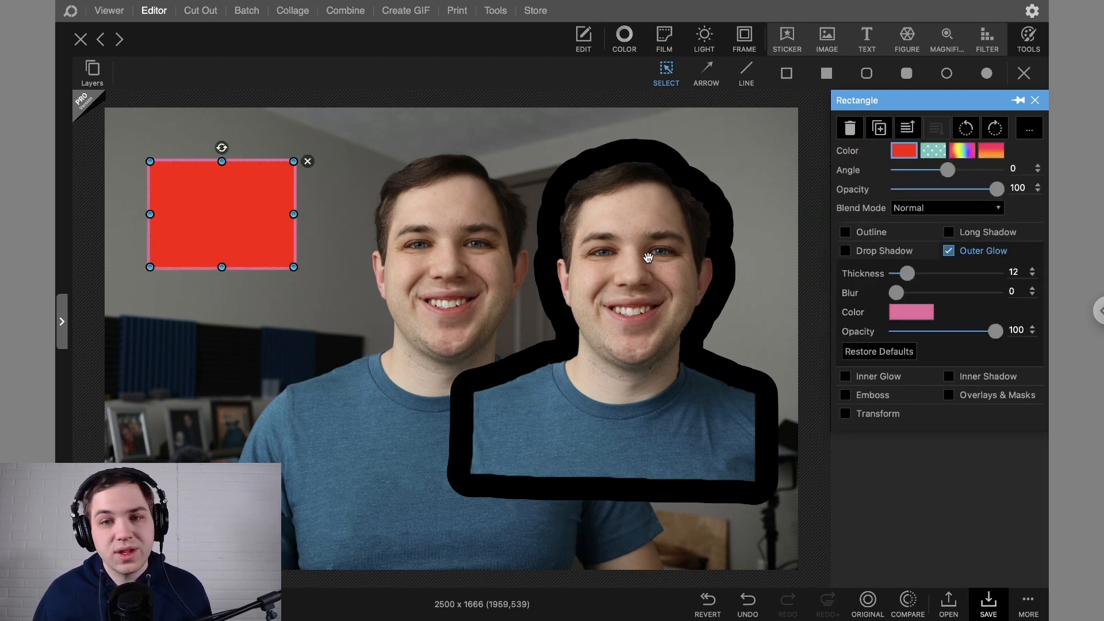
pyautogui.click(637, 254)
pyautogui.moveTo(918, 354); pyautogui.dragTo(902, 356)
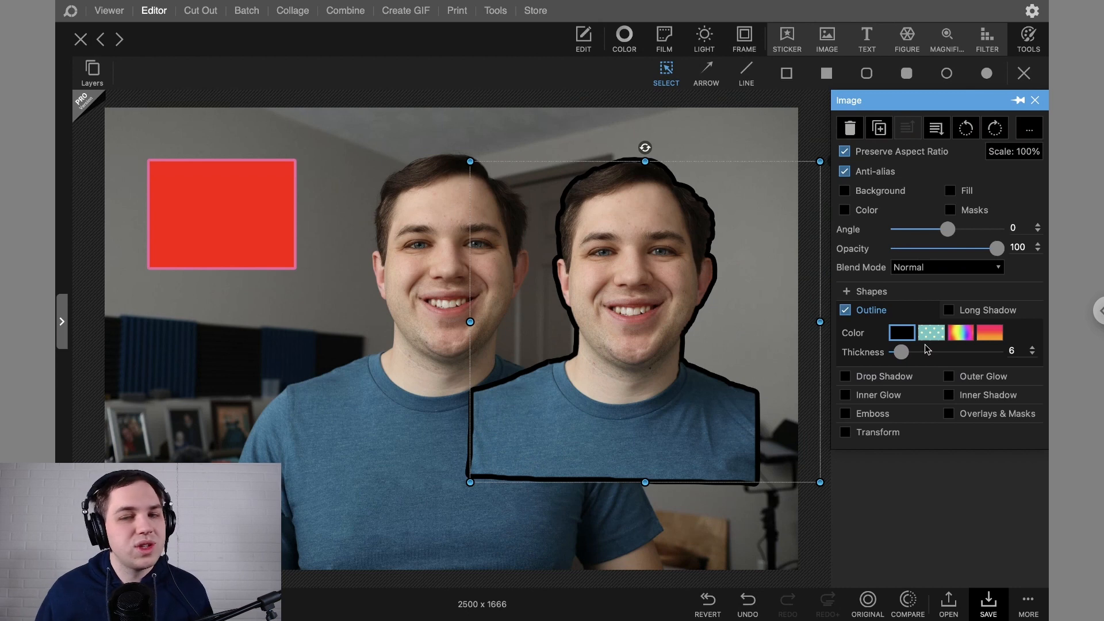
# Change the cutout's outline color to white.
pyautogui.click(901, 333)
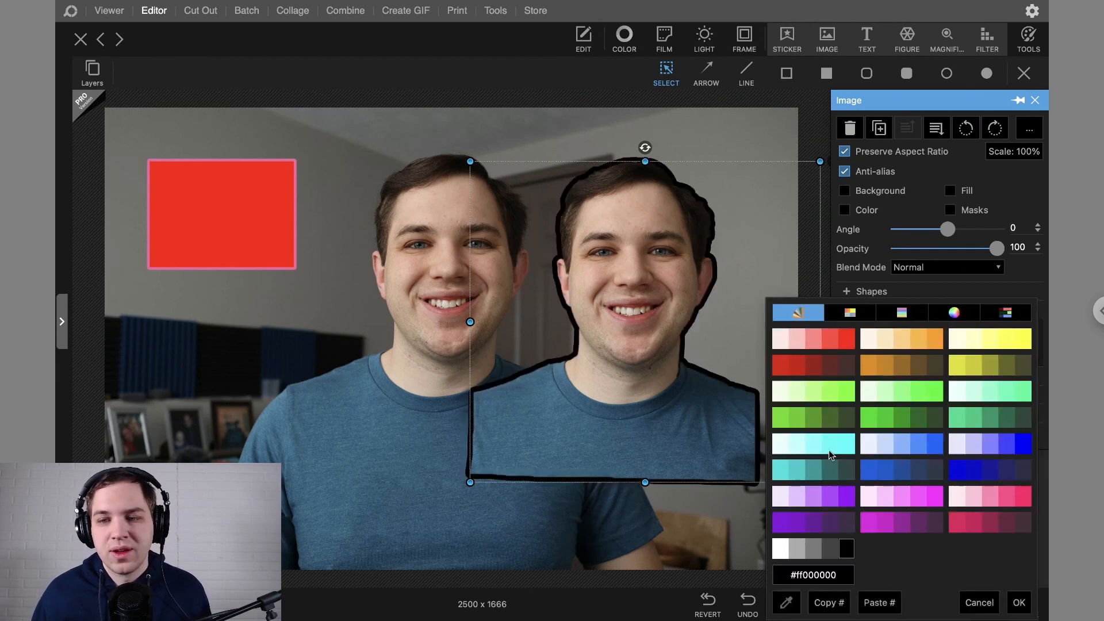
pyautogui.click(786, 549)
pyautogui.click(786, 550)
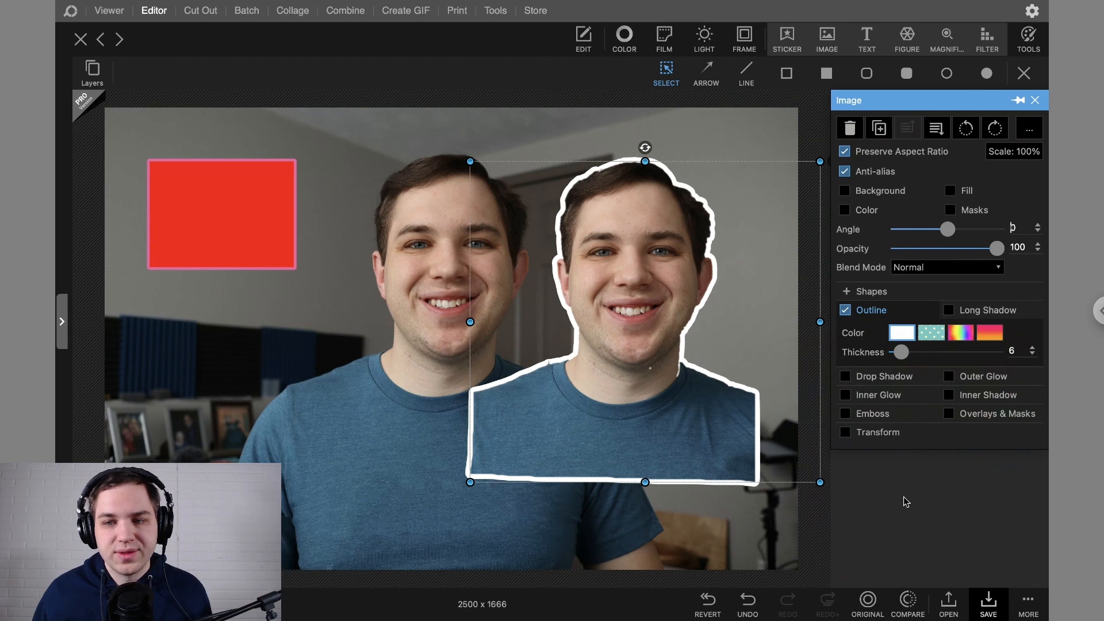
# Compare the cutout's outline with its outer glow by enabling each in turn, and leave only the outline on.
pyautogui.click(851, 311)
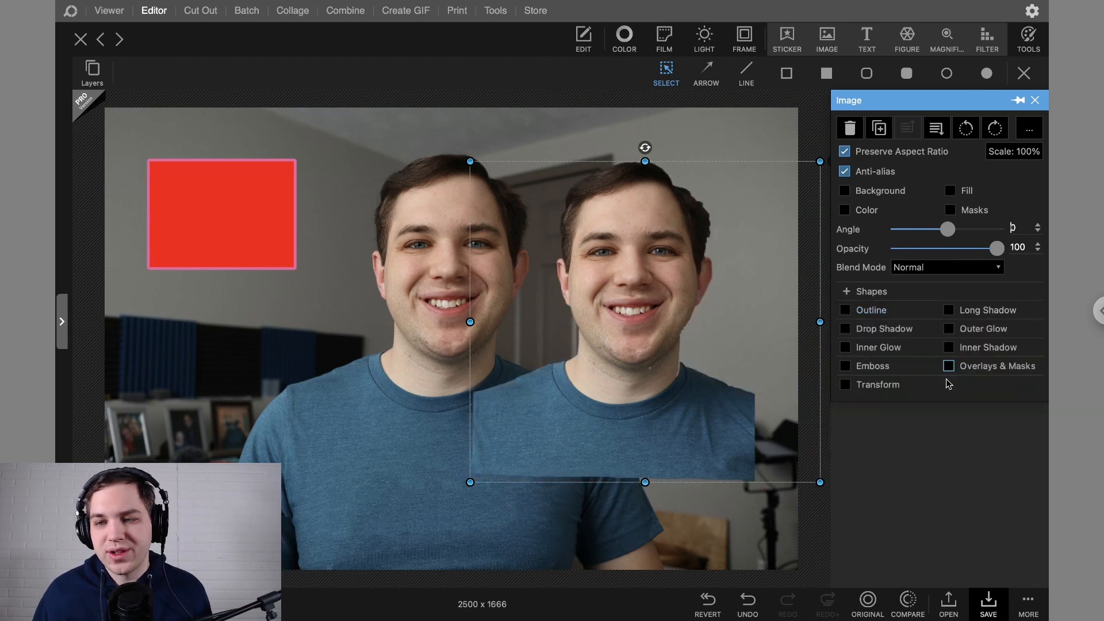
pyautogui.click(951, 331)
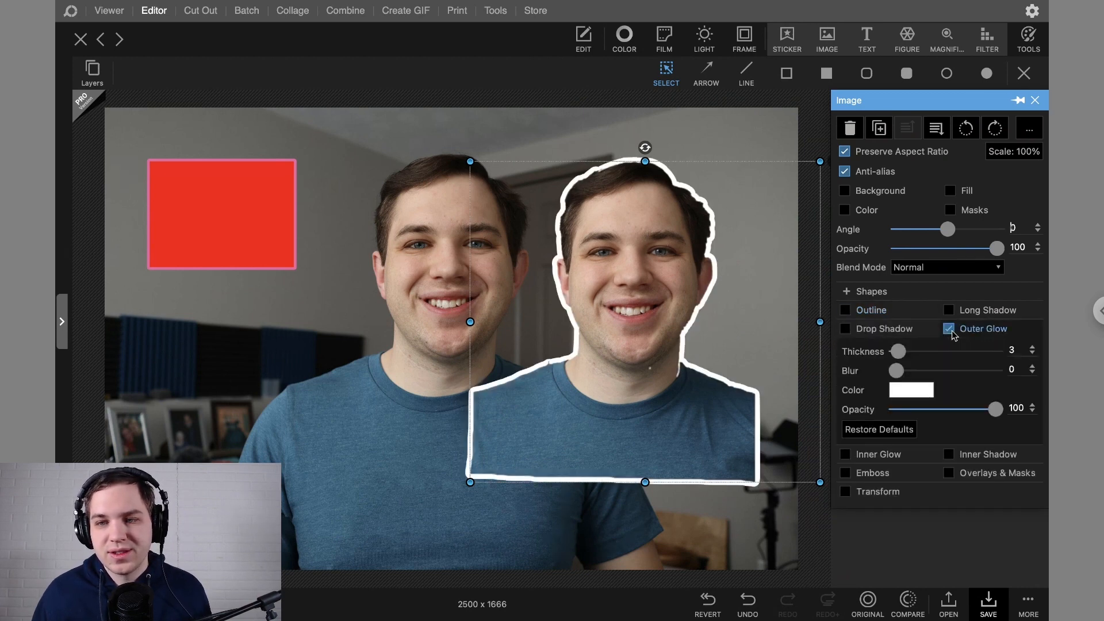
pyautogui.click(950, 331)
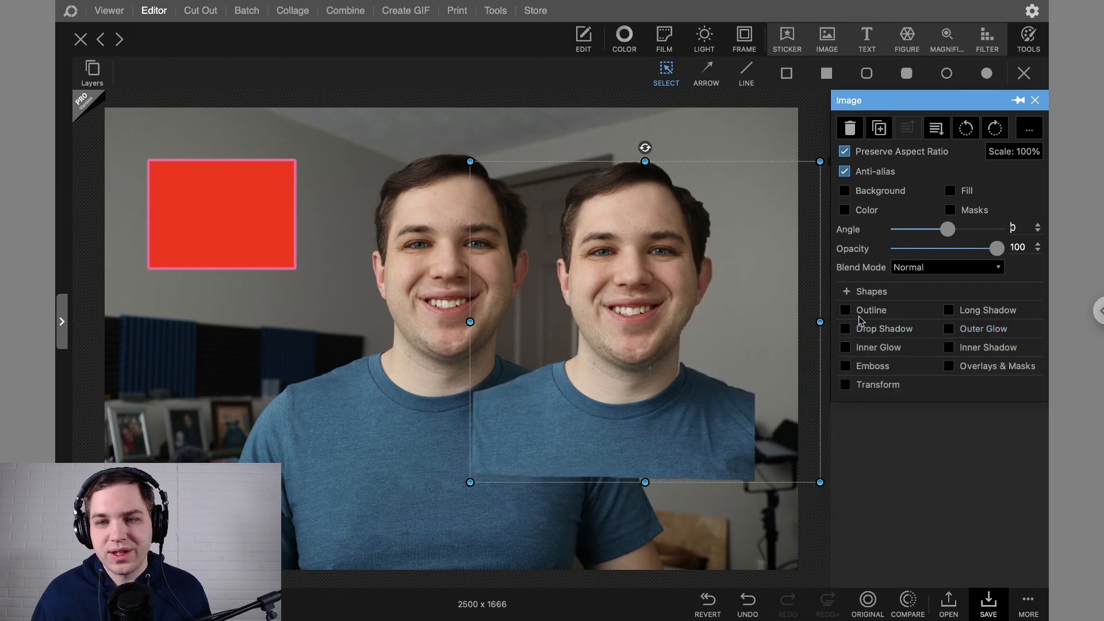
pyautogui.click(846, 310)
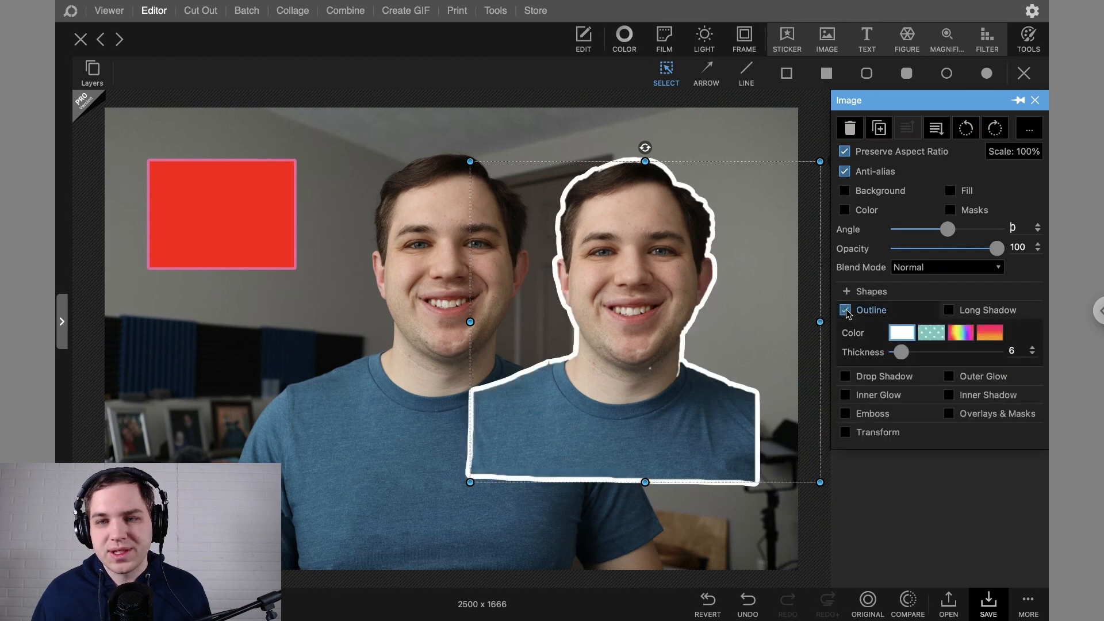
# Try a dotted pattern and a blurred rainbow texture as the cutout's outline color.
pyautogui.click(919, 332)
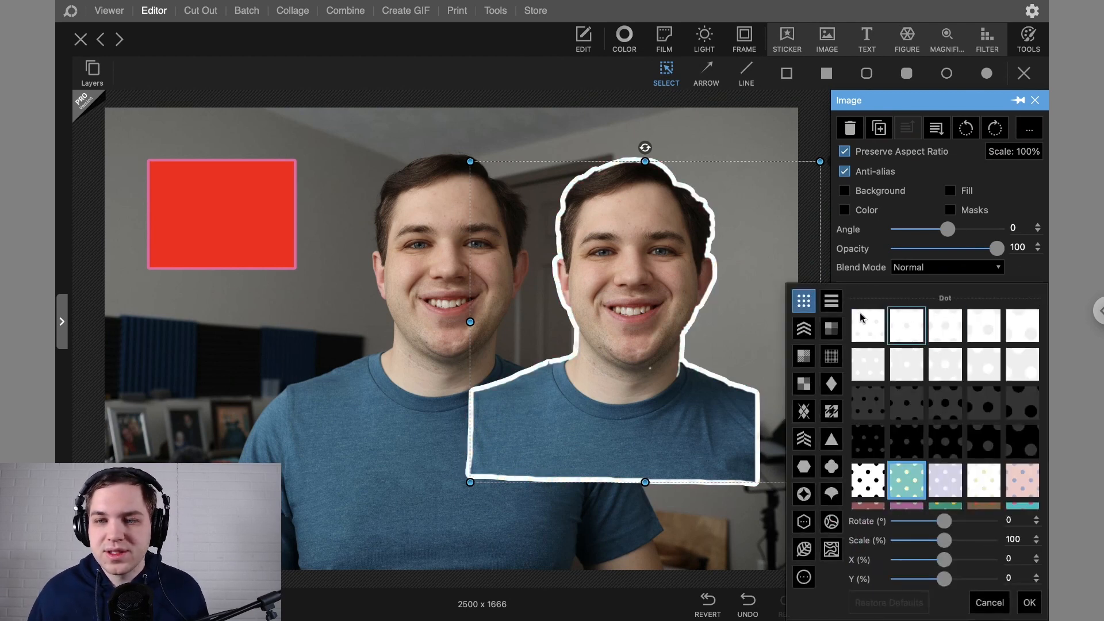
pyautogui.click(989, 602)
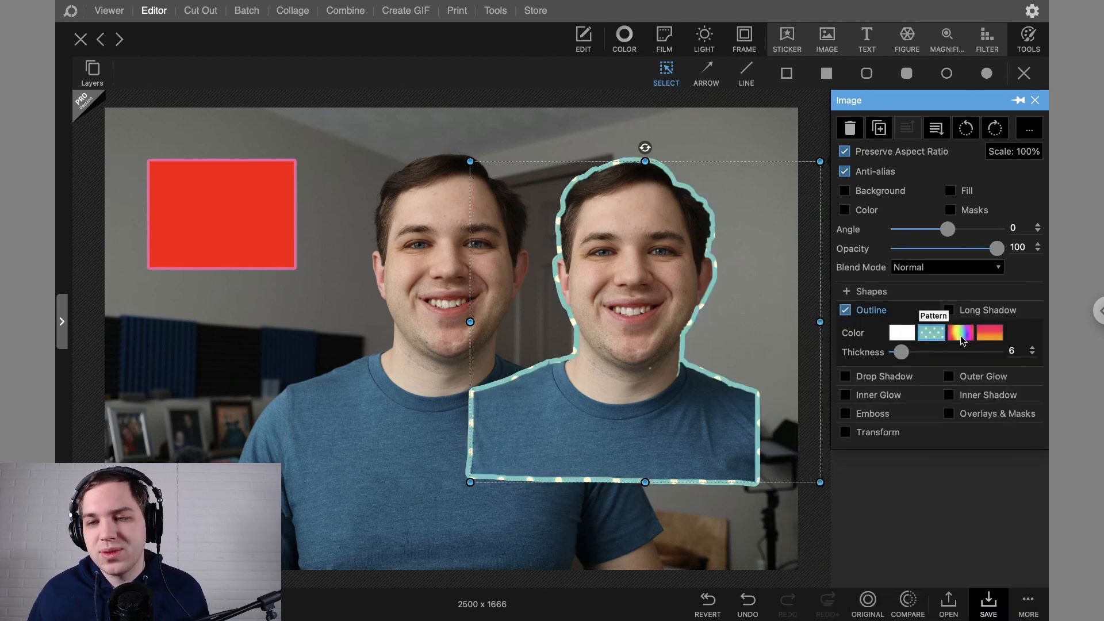
pyautogui.click(960, 333)
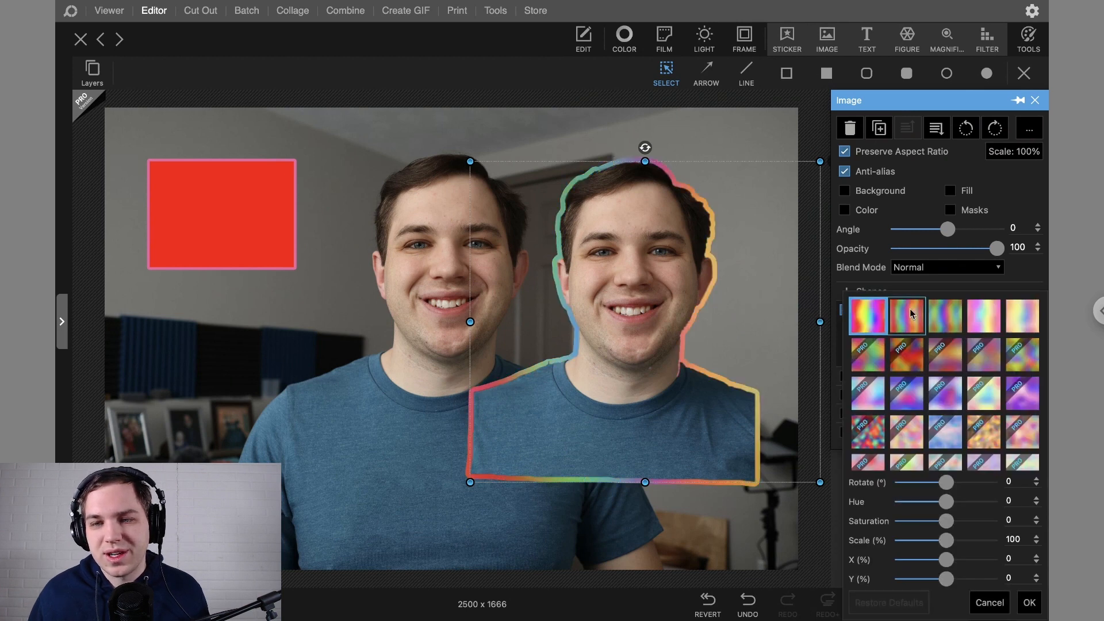
pyautogui.click(990, 602)
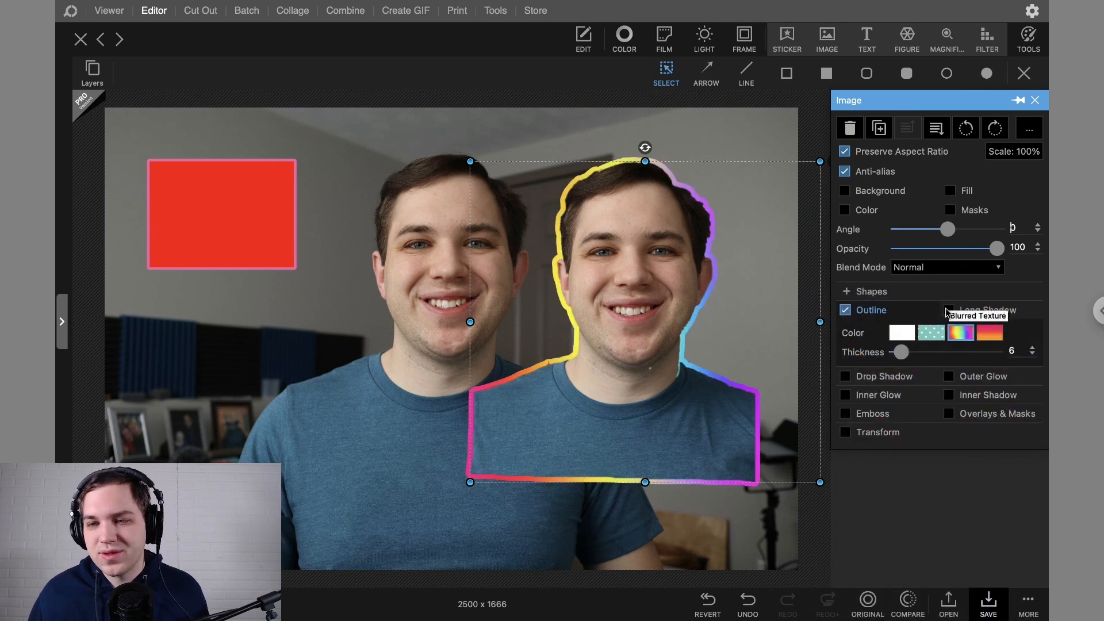
# Give the cutout's outline a gradient color, trying blue and green before setting its first color to orange (#ffff9900).
pyautogui.click(984, 334)
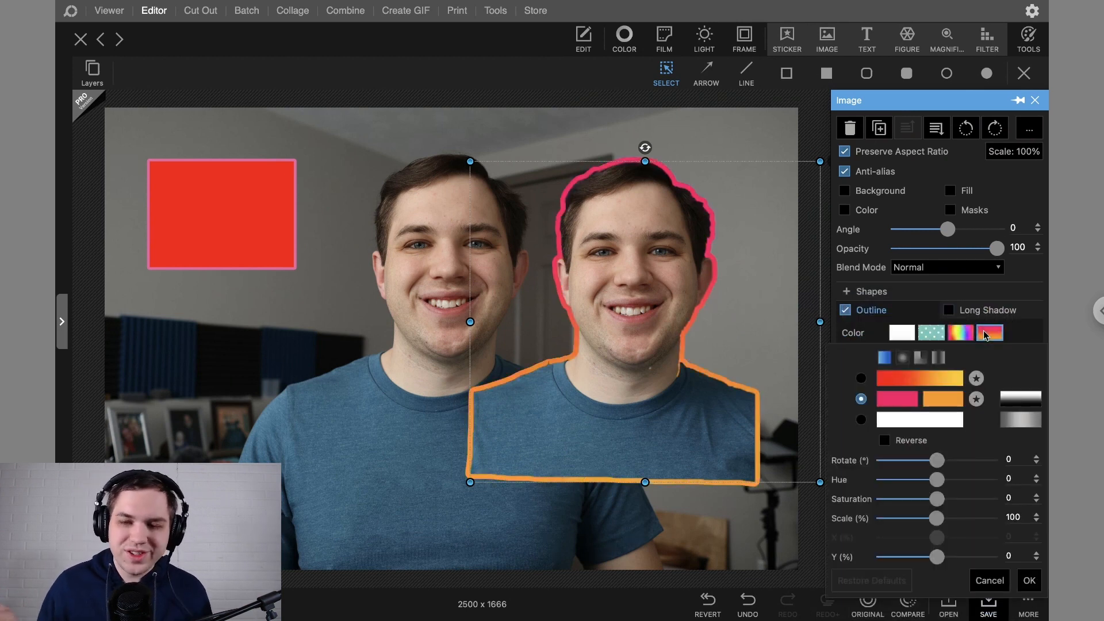
pyautogui.click(909, 401)
pyautogui.click(866, 240)
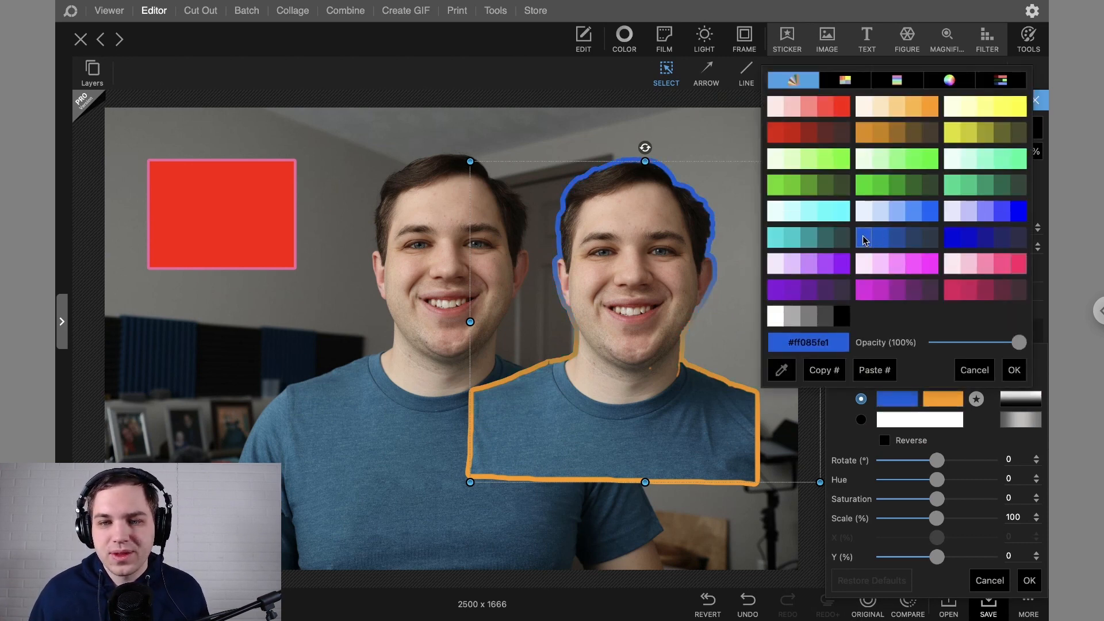
pyautogui.click(882, 185)
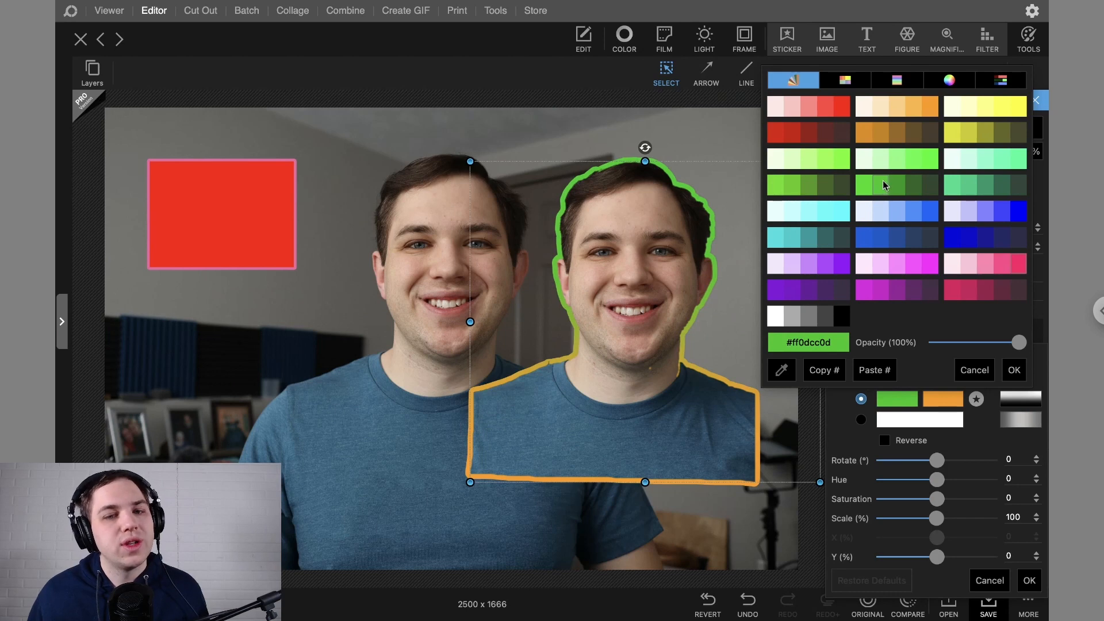
pyautogui.click(933, 105)
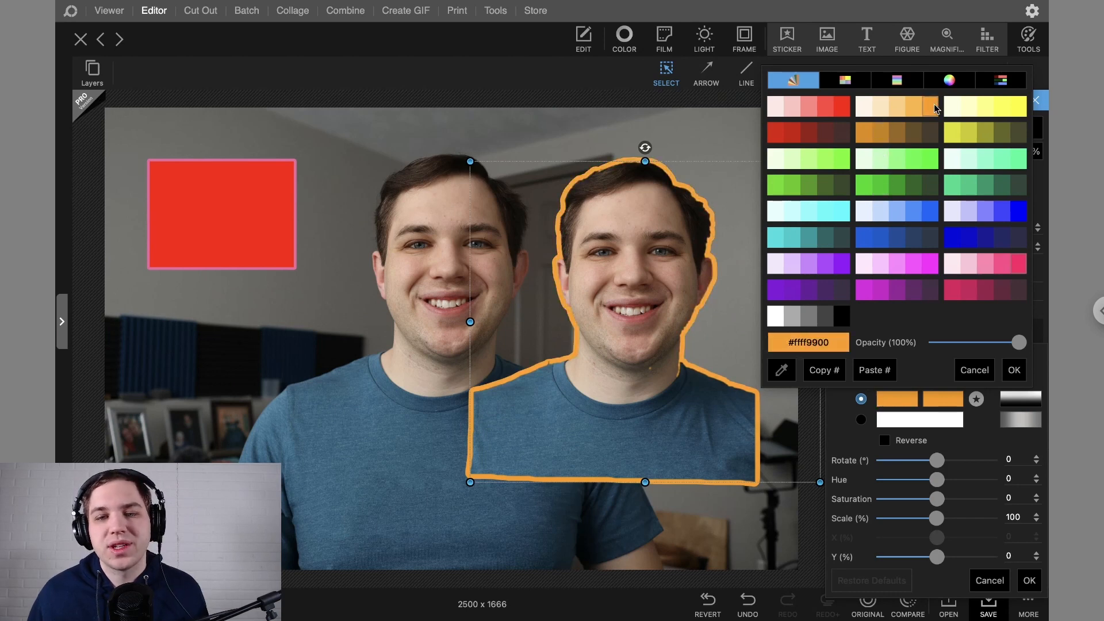
pyautogui.doubleClick(934, 106)
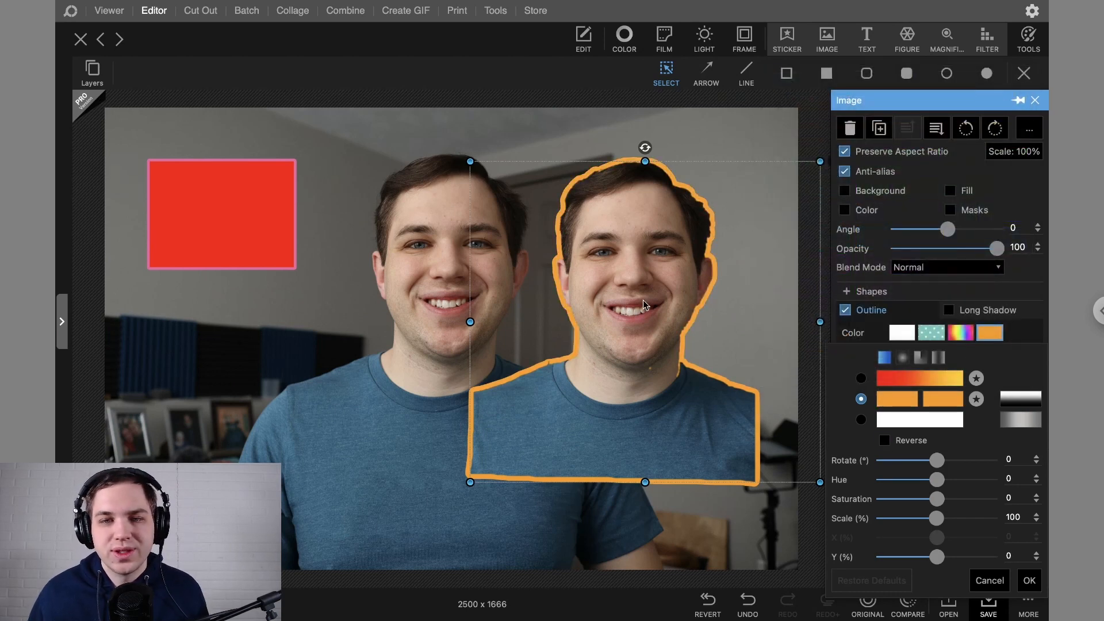
pyautogui.click(718, 141)
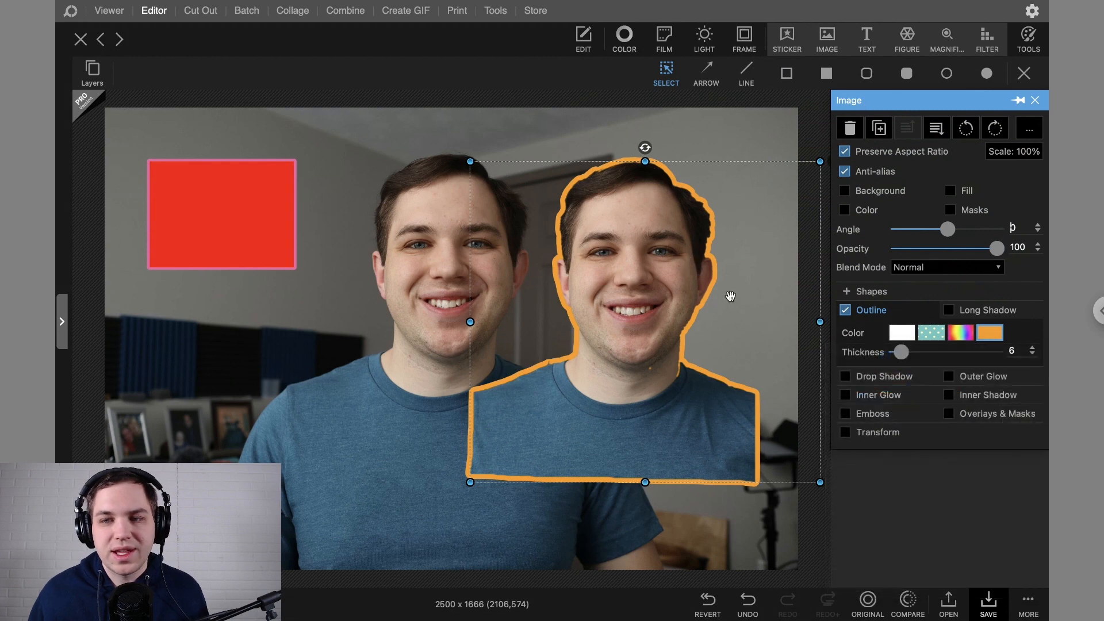
# Replace the cutout's outline with a long shadow, setting its distance to 10 and its angle to 280.
pyautogui.click(938, 314)
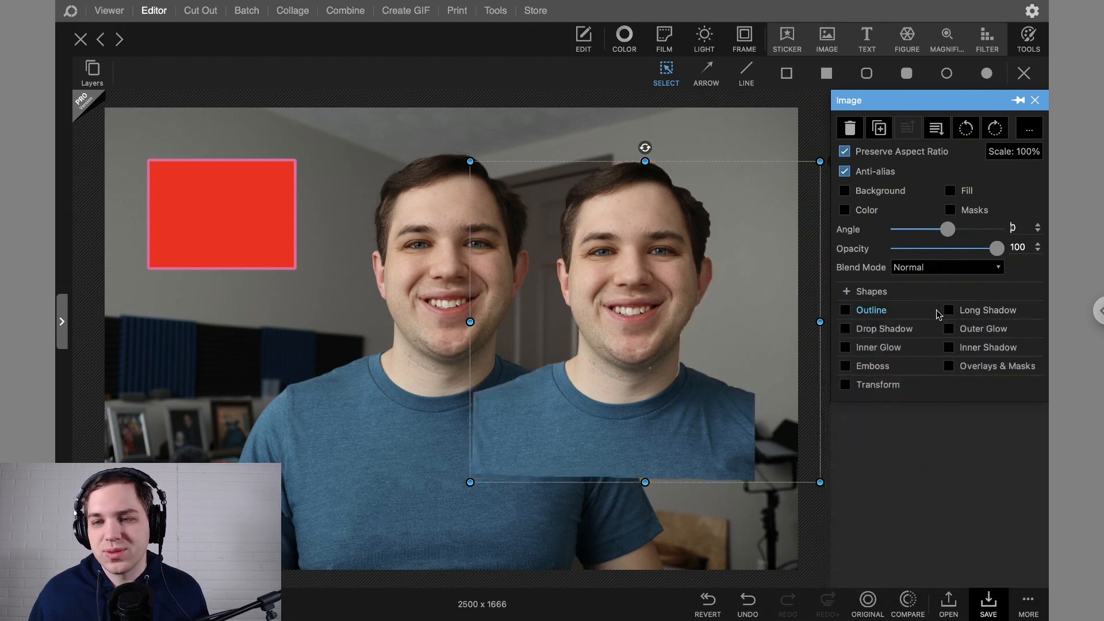
pyautogui.click(949, 310)
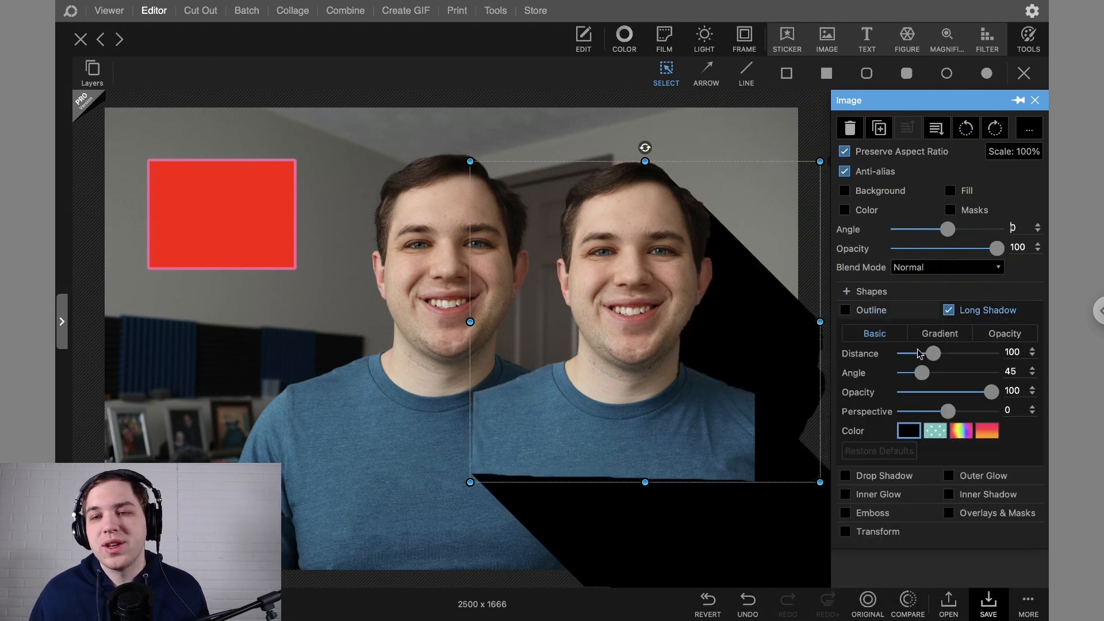
pyautogui.moveTo(920, 354); pyautogui.dragTo(968, 353)
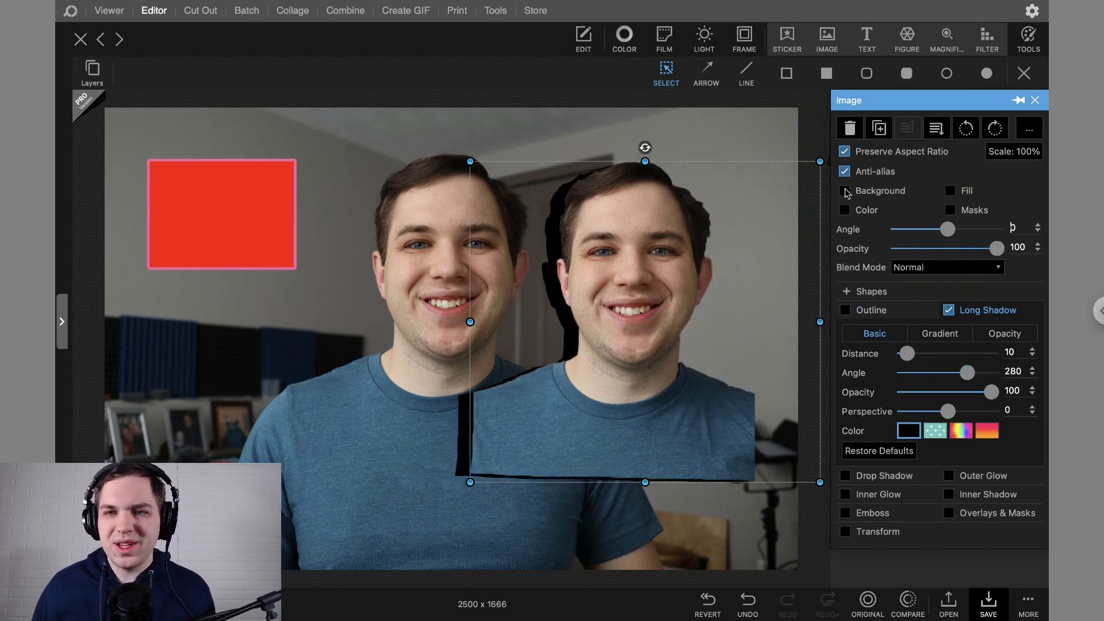
# Undo the recent edits back to the cutout with its white outer glow and the embossed rectangle.
pyautogui.click(1035, 100)
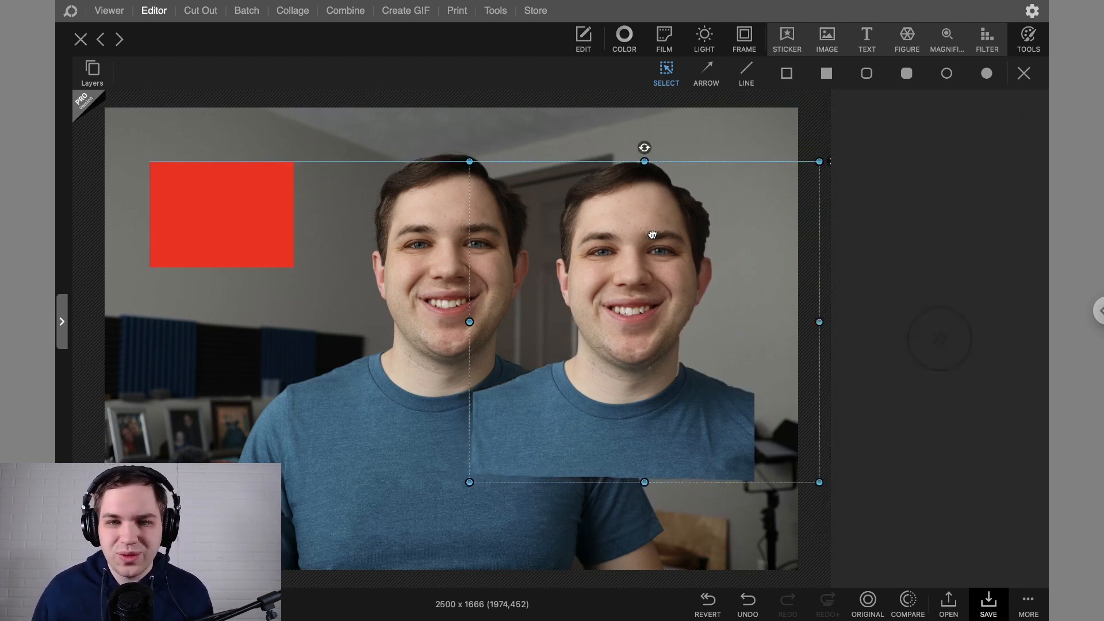
pyautogui.click(652, 235)
pyautogui.click(748, 601)
pyautogui.click(748, 601)
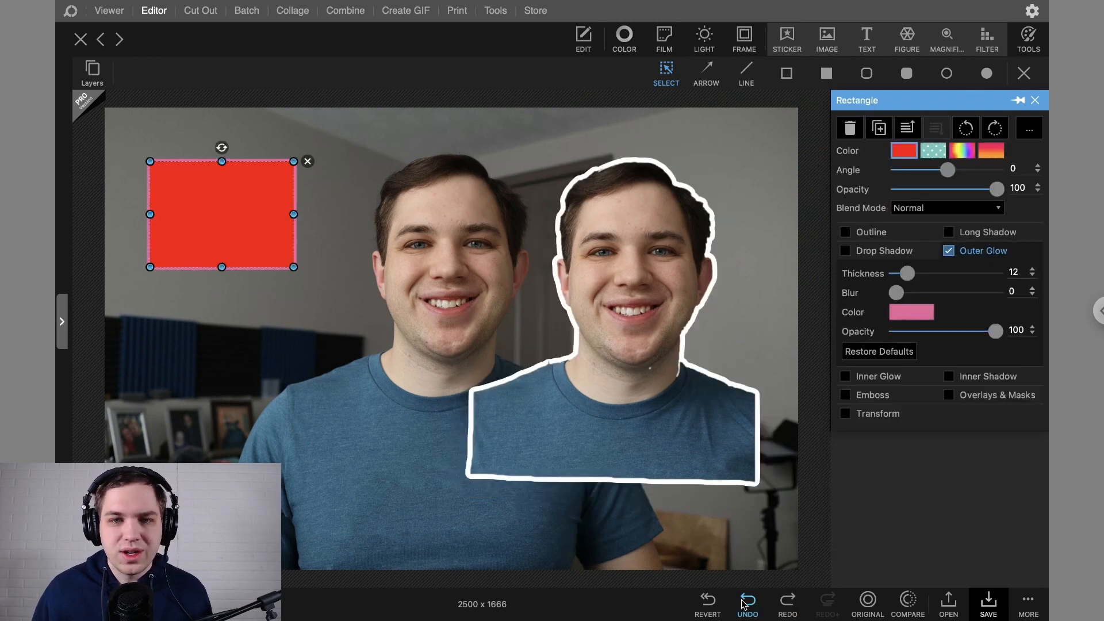
pyautogui.click(744, 603)
pyautogui.click(743, 603)
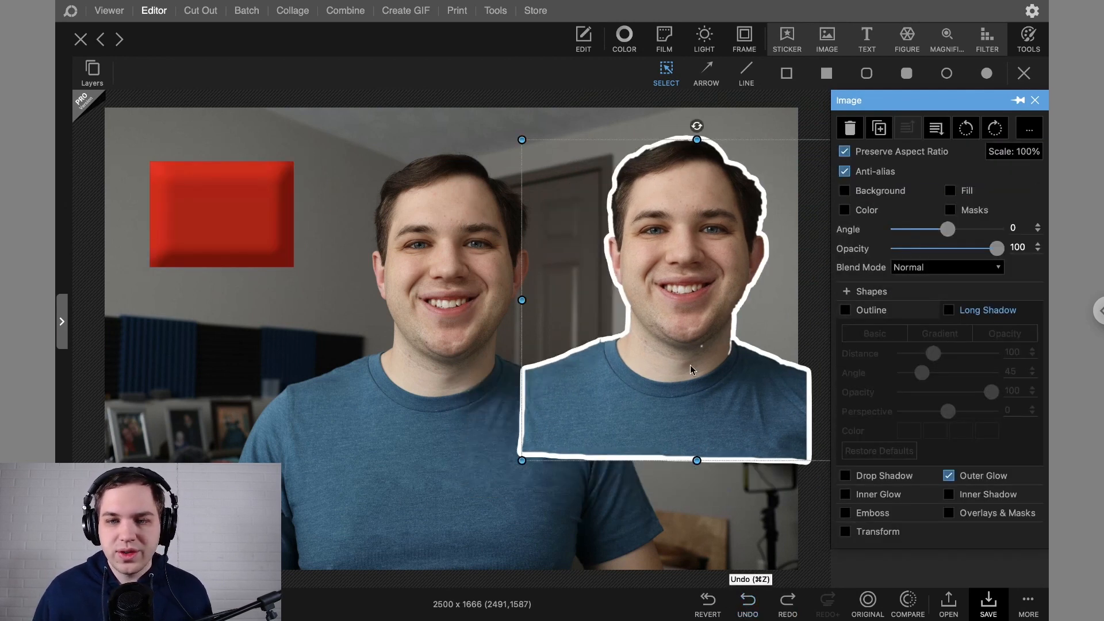
# Move the cutout closer to the original man and turn off its outer glow.
pyautogui.moveTo(691, 369); pyautogui.dragTo(650, 381)
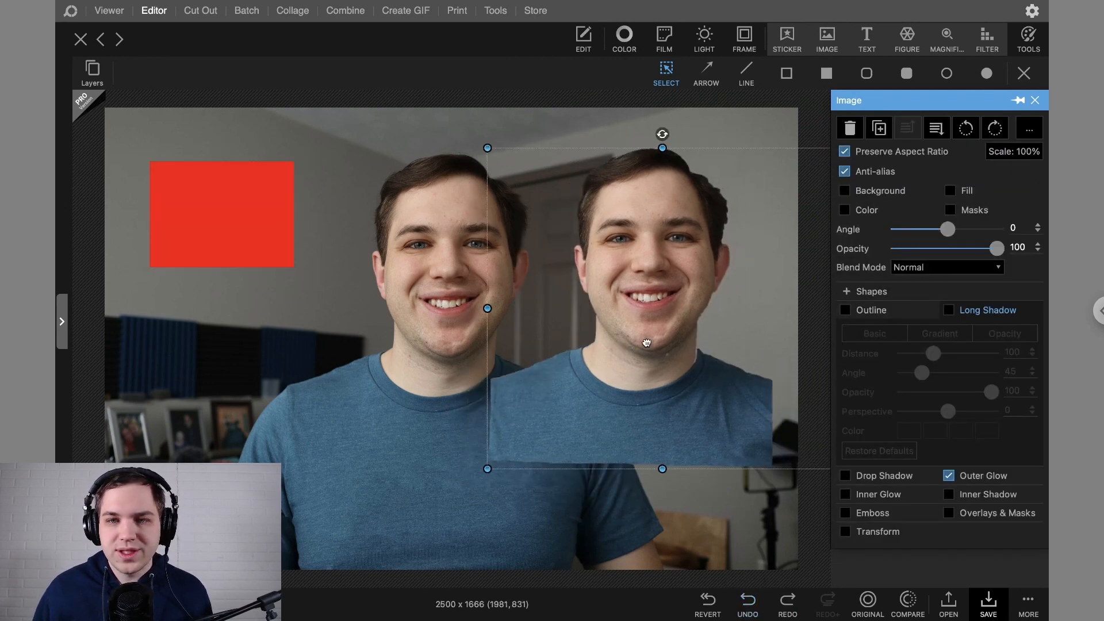
pyautogui.click(949, 477)
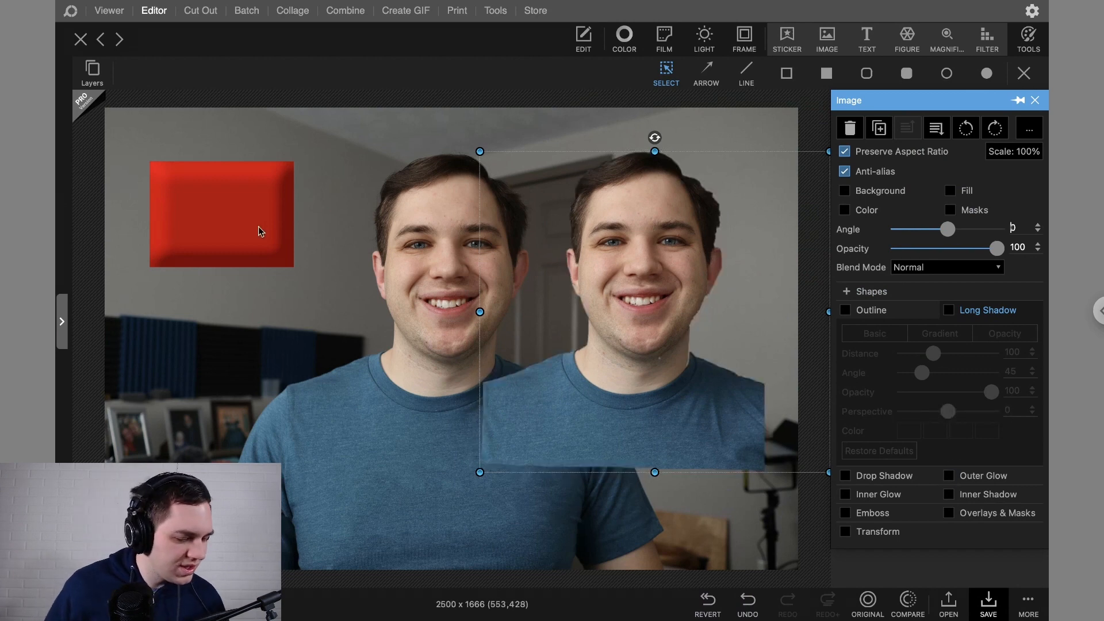
# Preview a white fill on the cutout, and enable the cutout's color adjustment after turning the fill off.
pyautogui.click(950, 191)
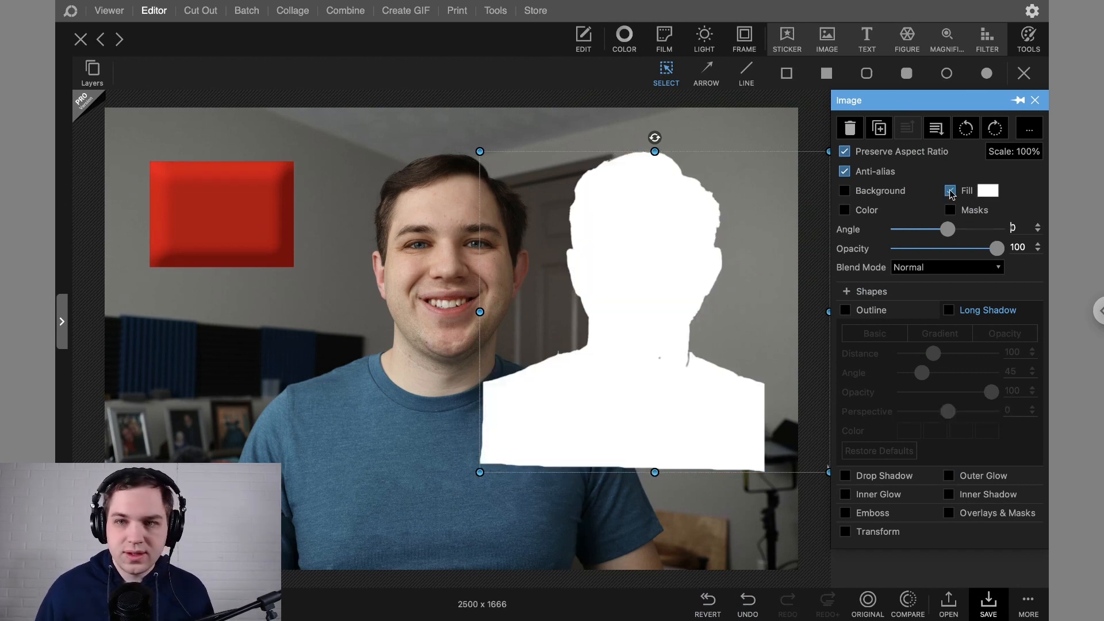
pyautogui.click(950, 191)
pyautogui.click(845, 211)
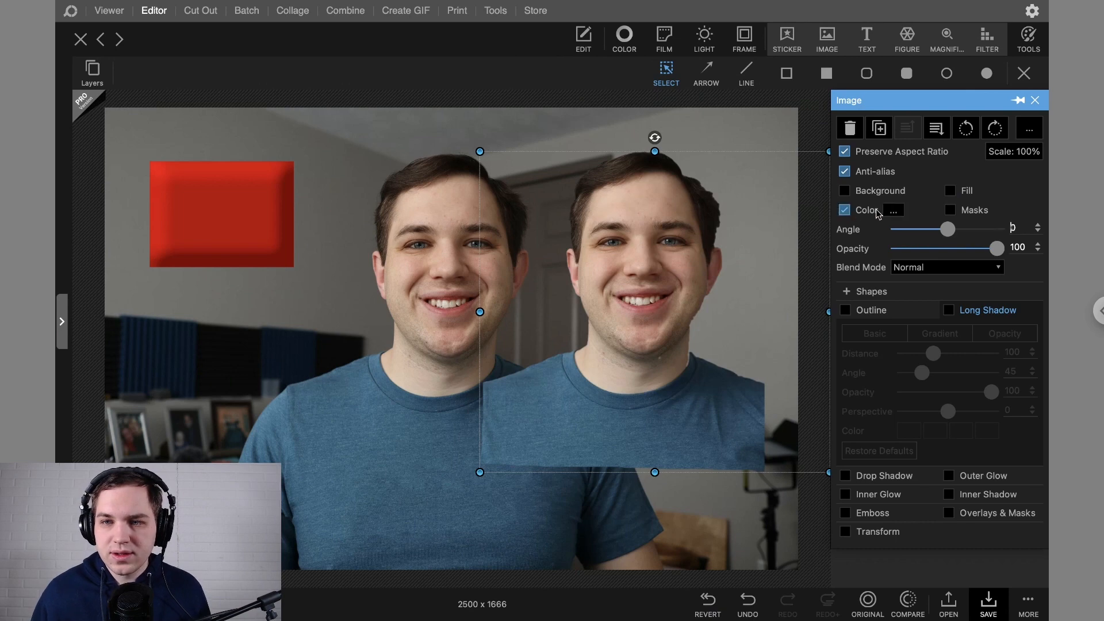
pyautogui.click(894, 211)
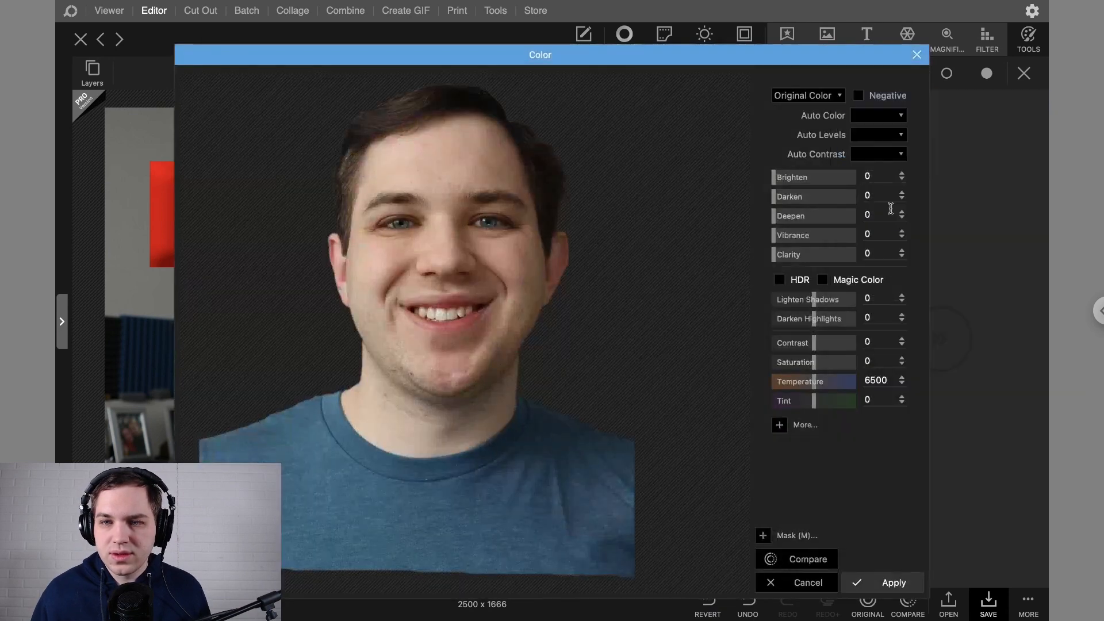
pyautogui.click(917, 56)
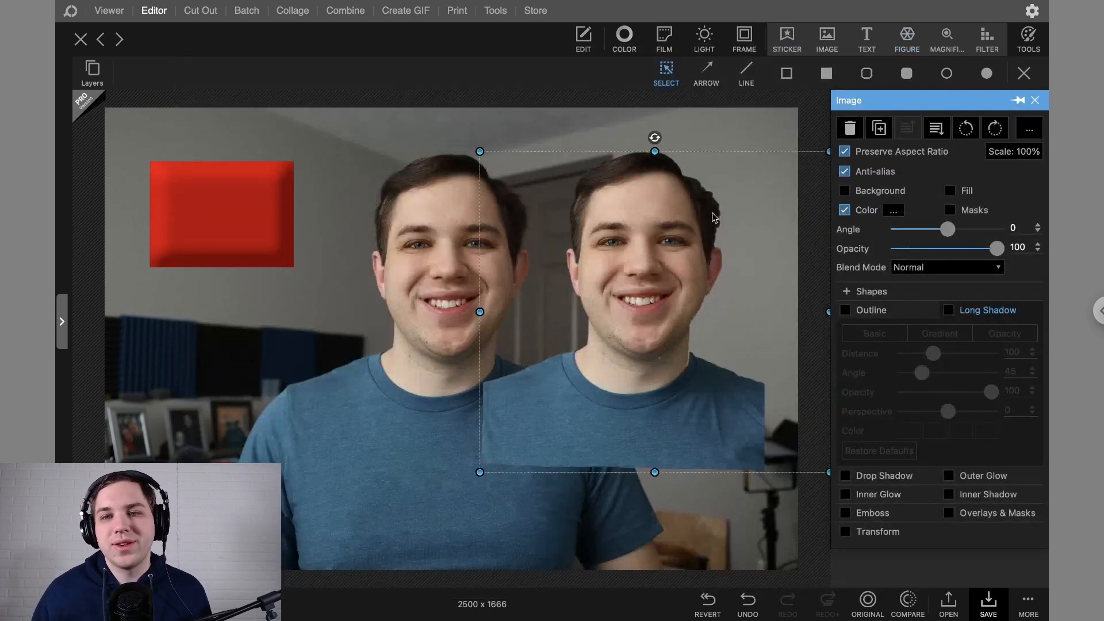
# Move the cutout slightly up and to the right over the photo.
pyautogui.moveTo(372, 354); pyautogui.dragTo(645, 303)
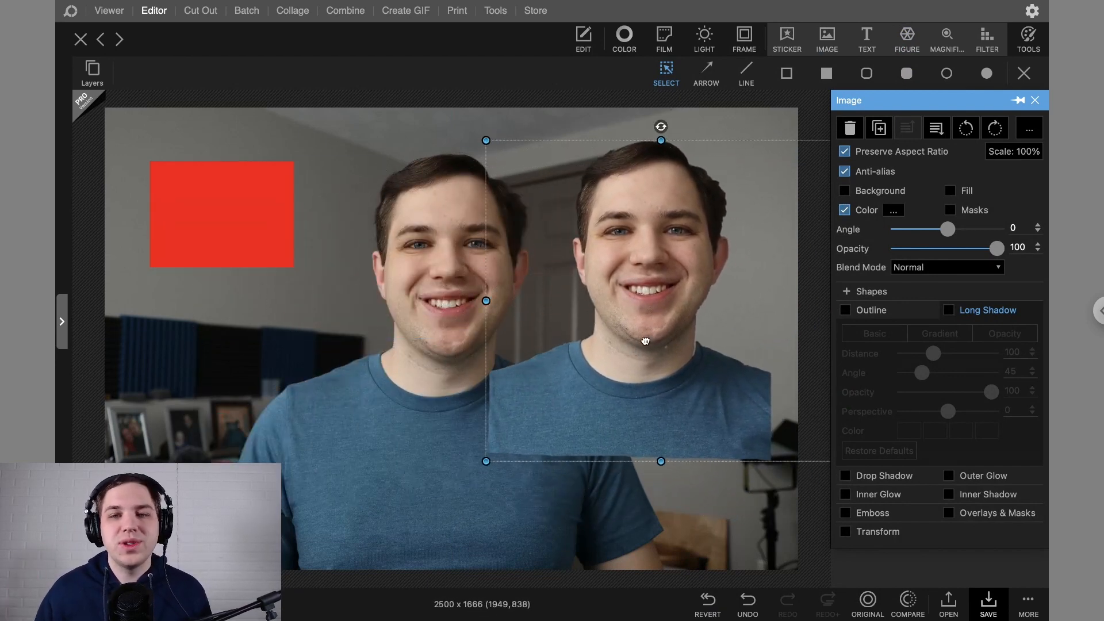
pyautogui.click(228, 239)
pyautogui.click(637, 270)
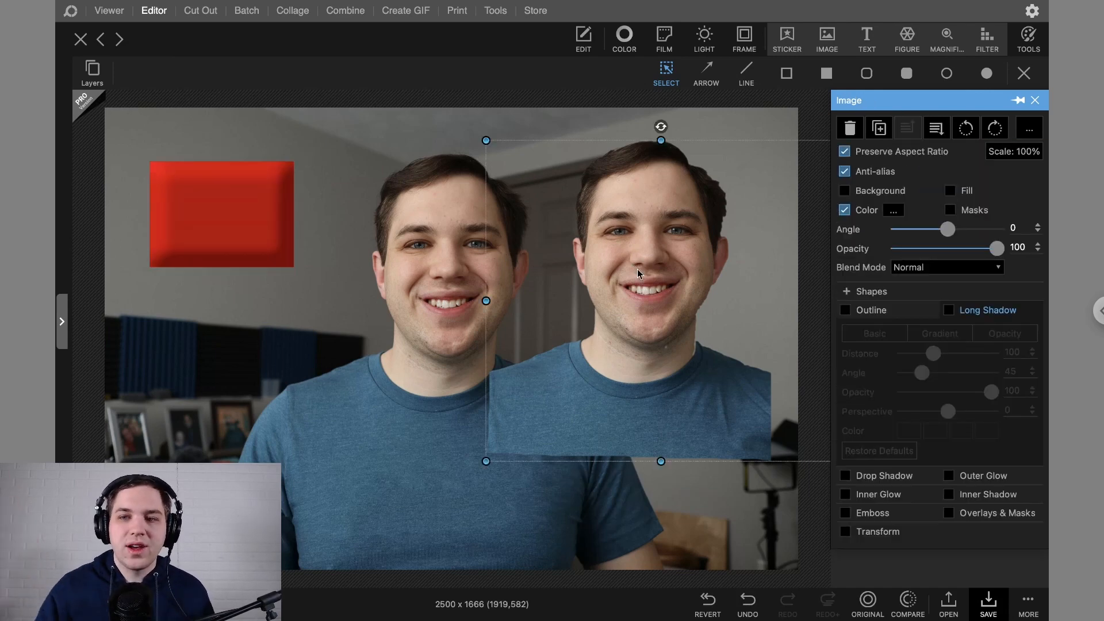
# Open the cutout's color adjustments, and set Darken to 12 and Deepen to 11.
pyautogui.click(865, 210)
pyautogui.click(845, 210)
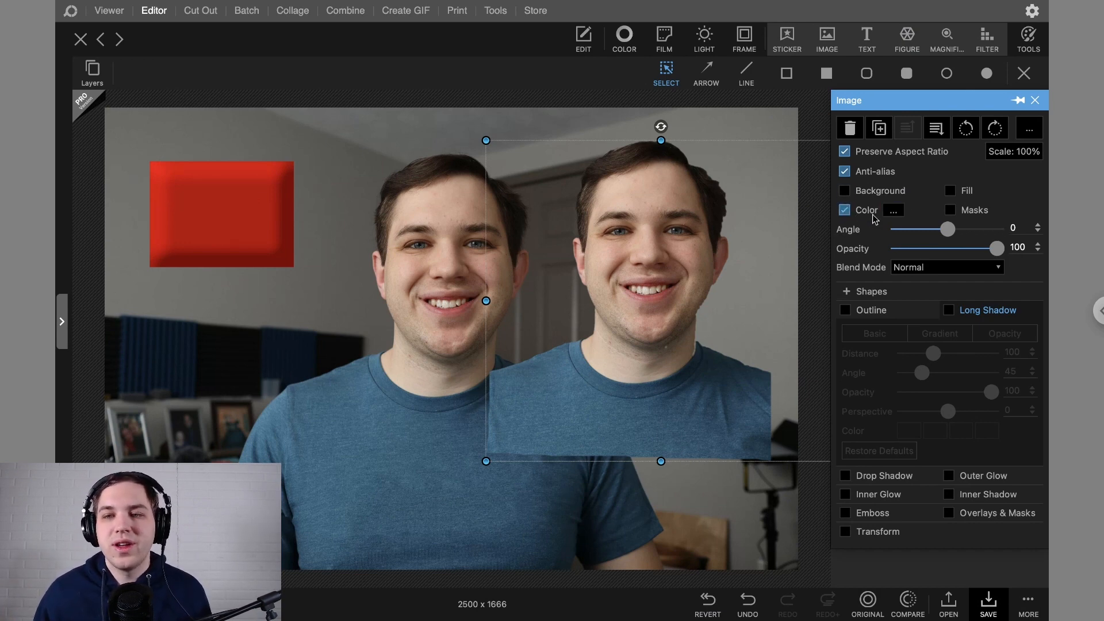
pyautogui.click(895, 210)
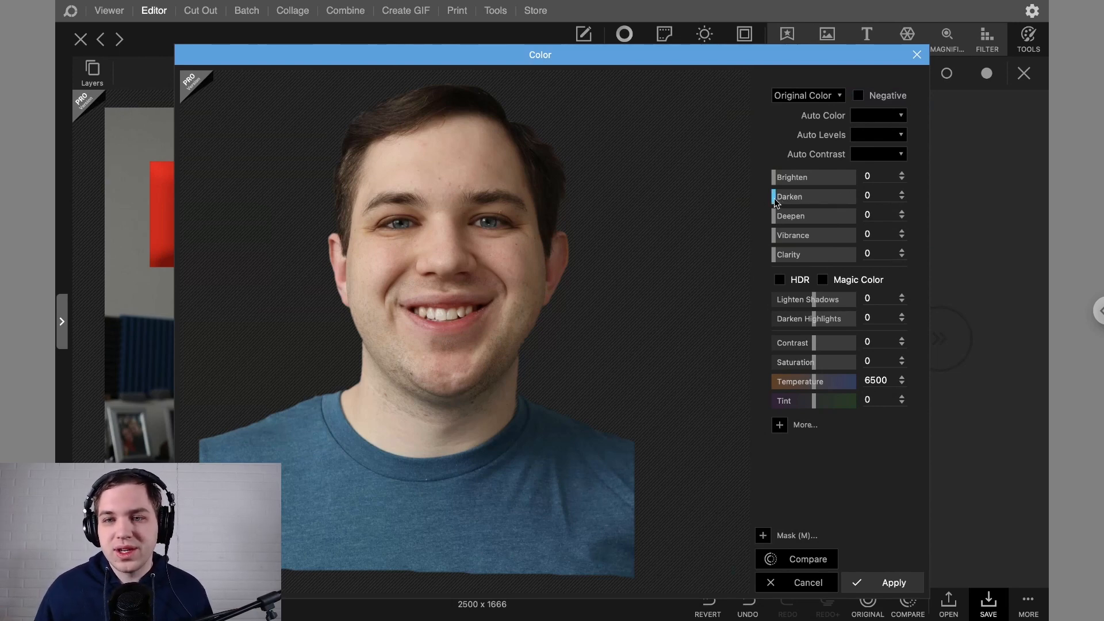
pyautogui.moveTo(775, 201); pyautogui.dragTo(792, 217)
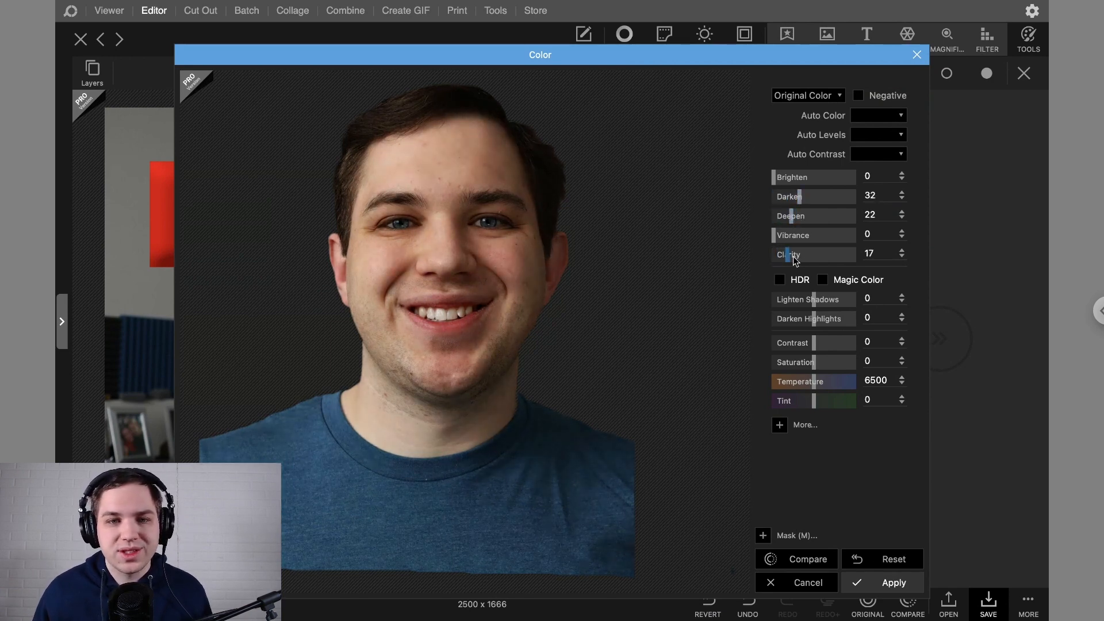
pyautogui.moveTo(795, 261); pyautogui.dragTo(798, 261)
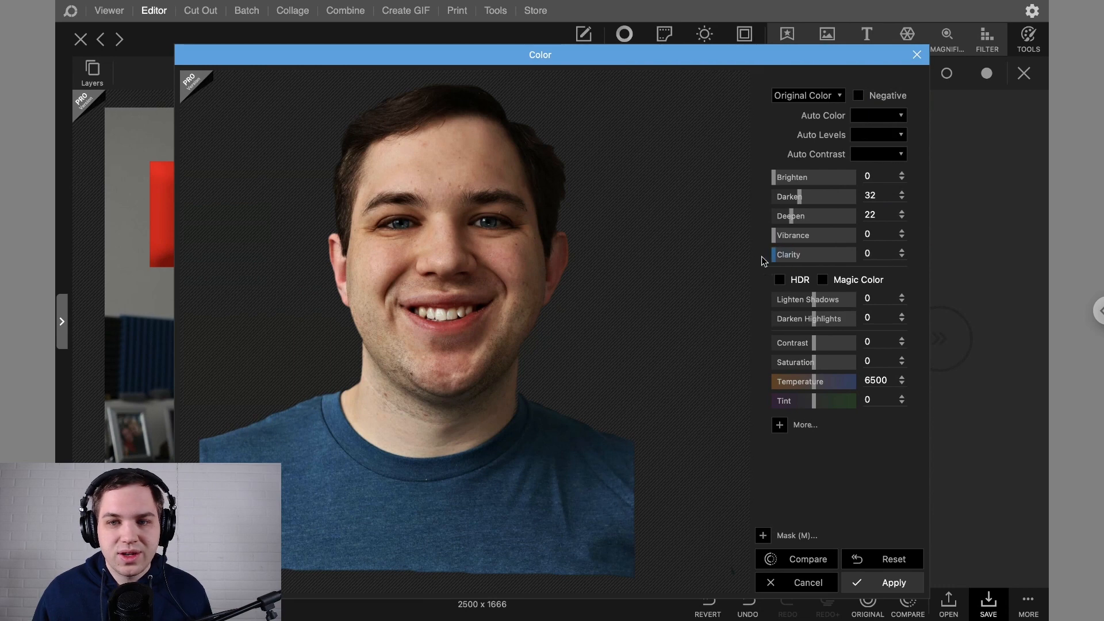
pyautogui.moveTo(791, 216); pyautogui.dragTo(783, 196)
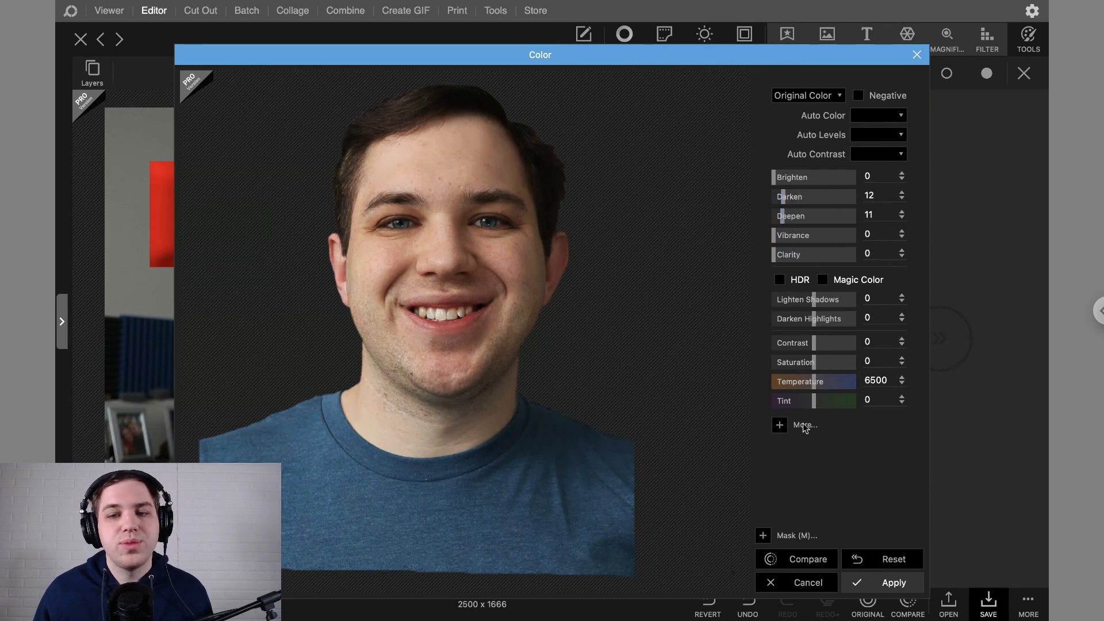
# Brush a size 50 mask over both eyes, and set Brighten to 47 with Darken and Deepen at 0.
pyautogui.click(764, 535)
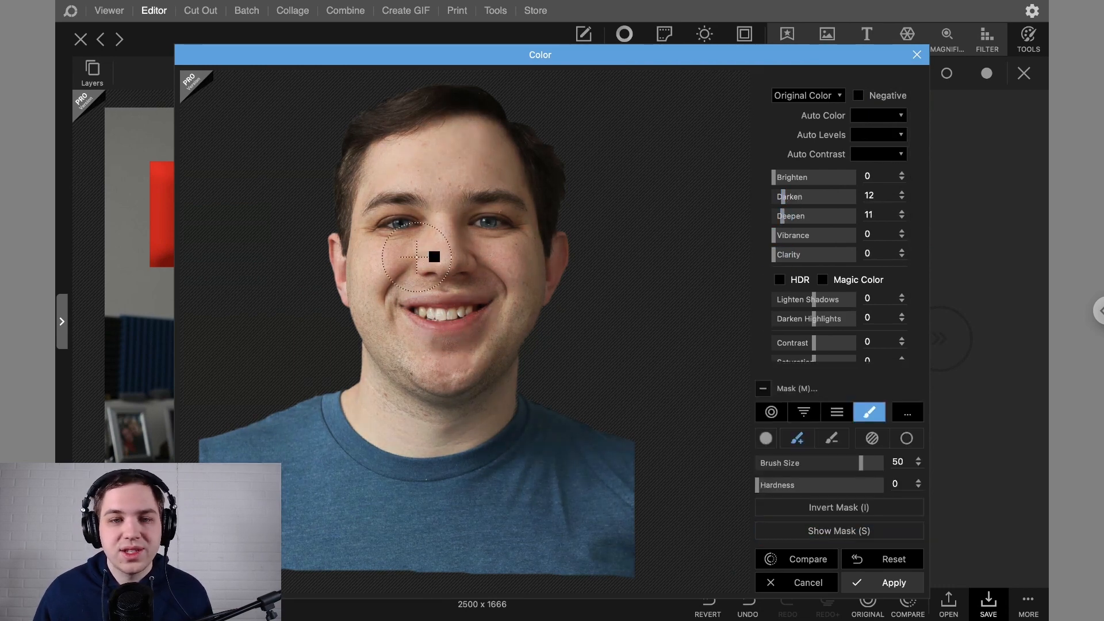
pyautogui.moveTo(484, 228)
pyautogui.mouseDown()
pyautogui.moveTo(500, 227)
pyautogui.moveTo(488, 233)
pyautogui.mouseUp()
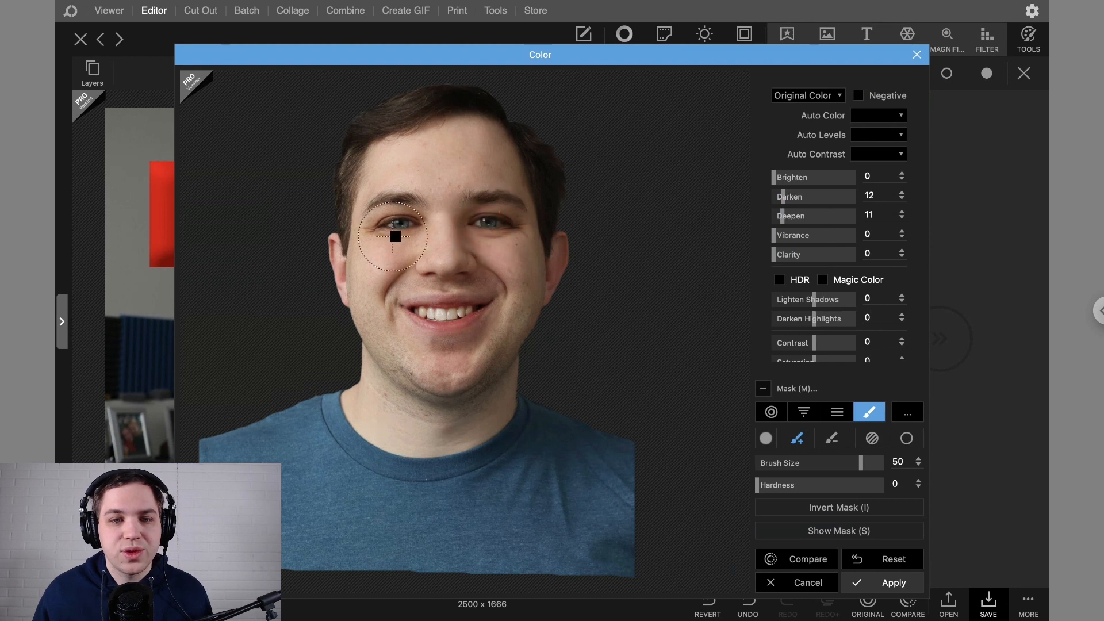
pyautogui.moveTo(385, 223); pyautogui.dragTo(408, 231)
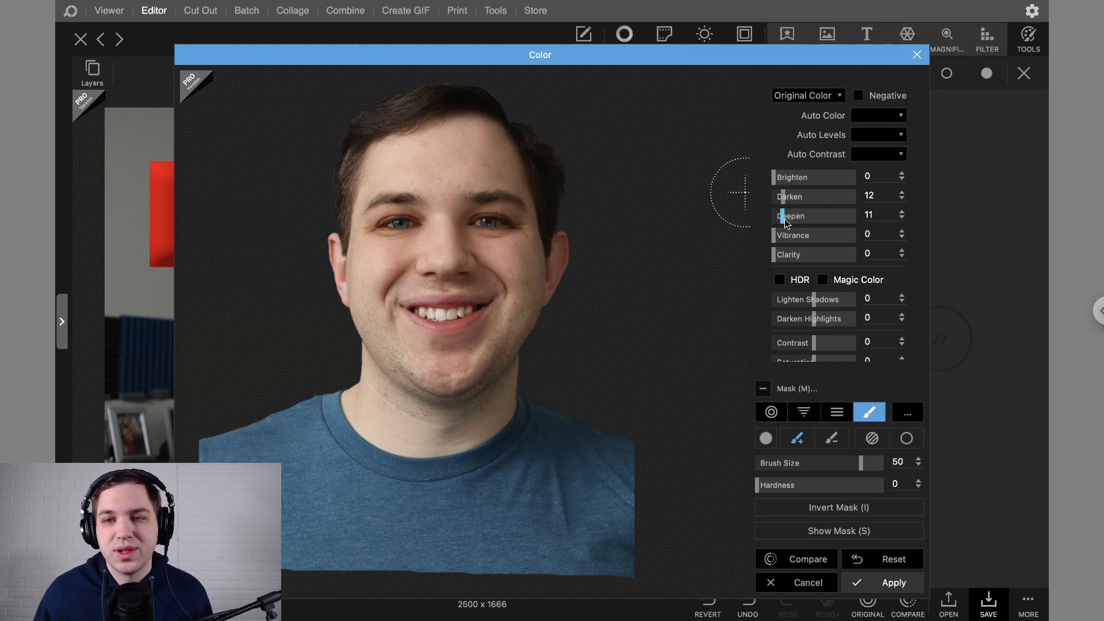
pyautogui.moveTo(786, 223); pyautogui.dragTo(811, 184)
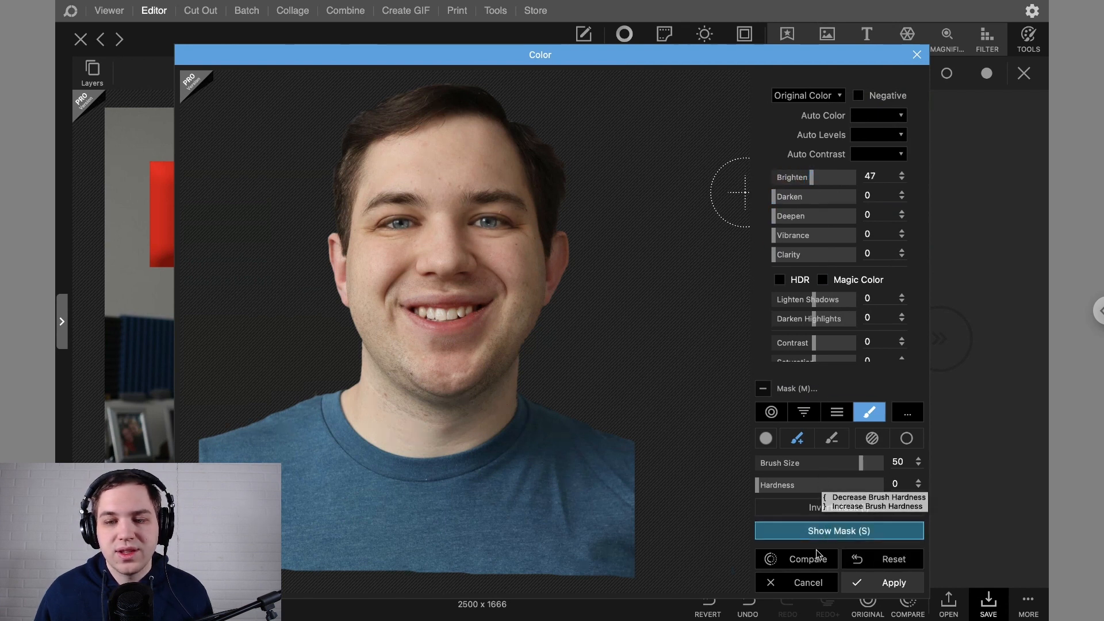
# Examine the painted eye mask by toggling its display and inverting it back and forth.
pyautogui.click(827, 534)
pyautogui.click(828, 534)
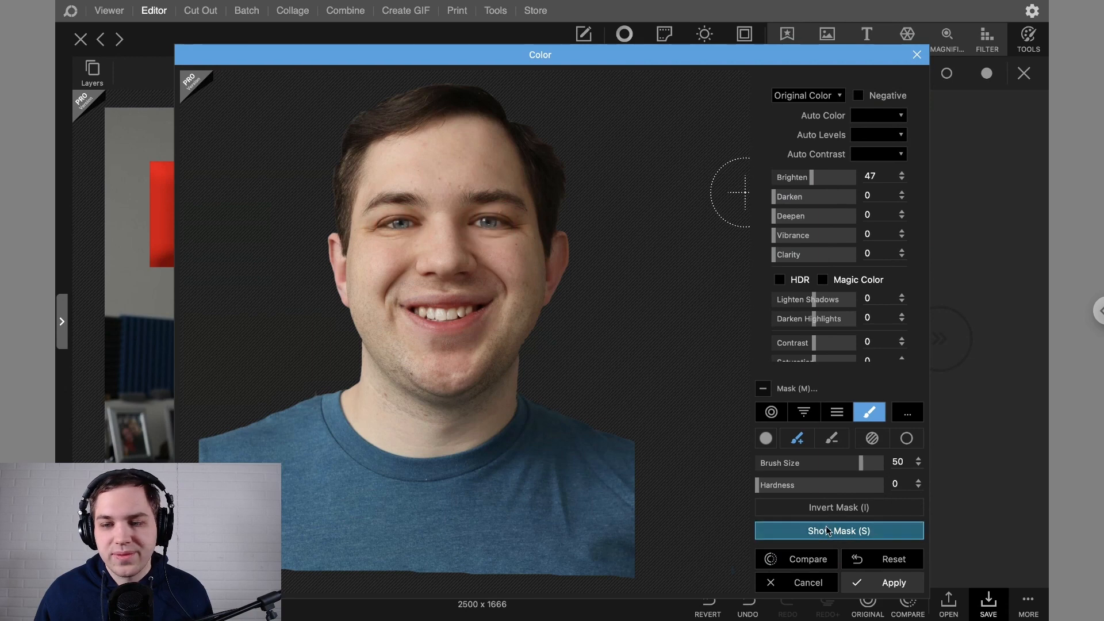
pyautogui.click(831, 508)
pyautogui.click(831, 509)
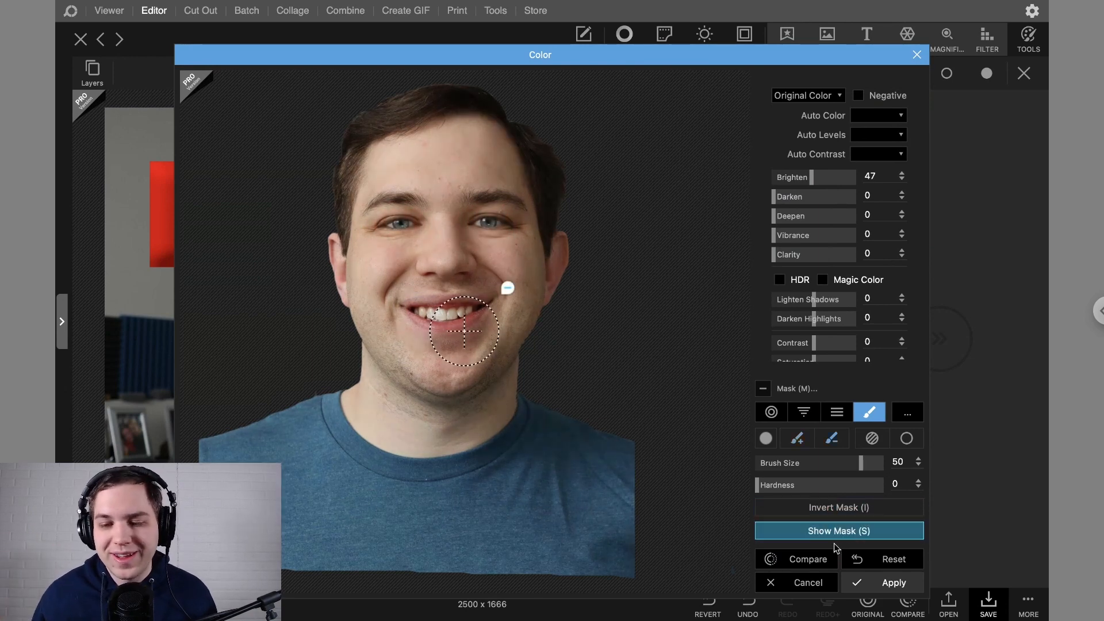
# Discard the open color adjustments and move the cutout slightly up and to the right.
pyautogui.click(809, 584)
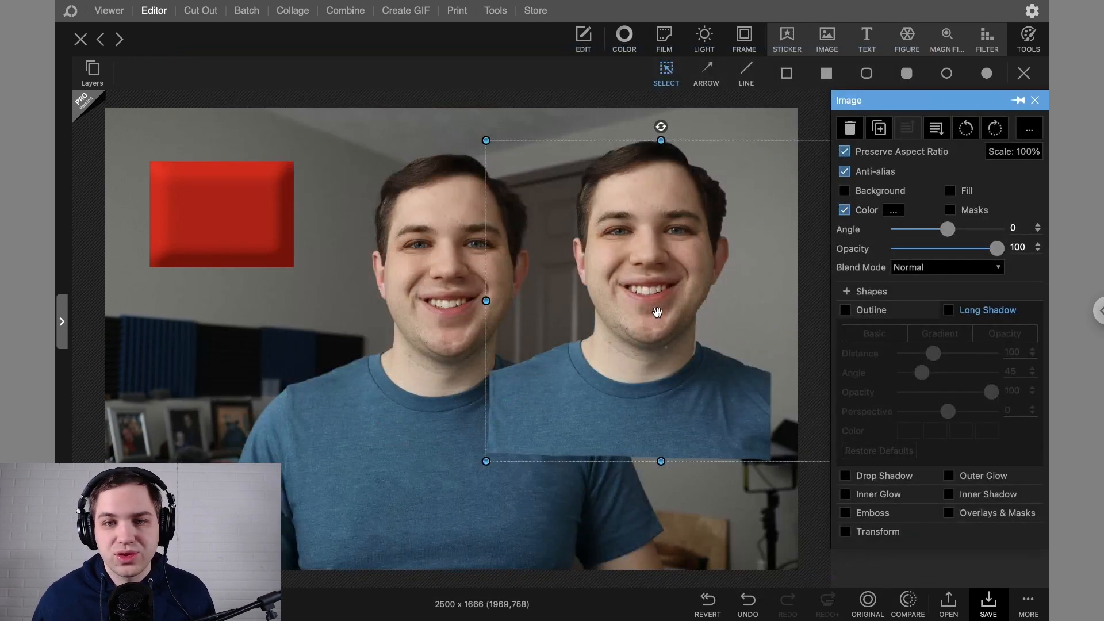
pyautogui.moveTo(648, 324); pyautogui.dragTo(666, 313)
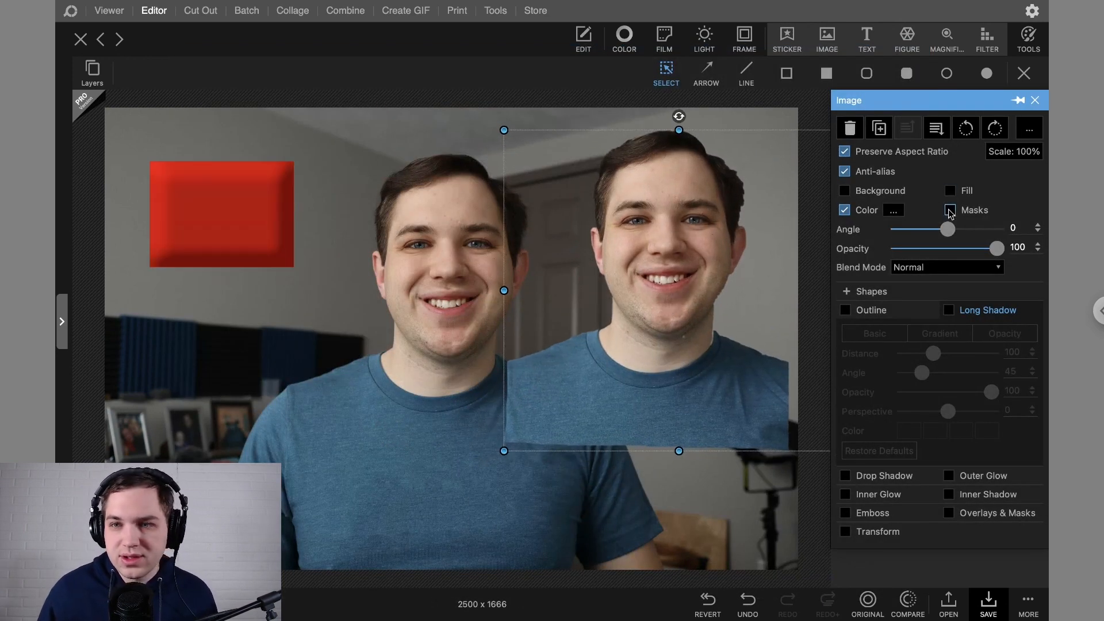
# Switch the cutout from the Color effect to Masks, and try brushing a size 50 mask over the face.
pyautogui.click(844, 210)
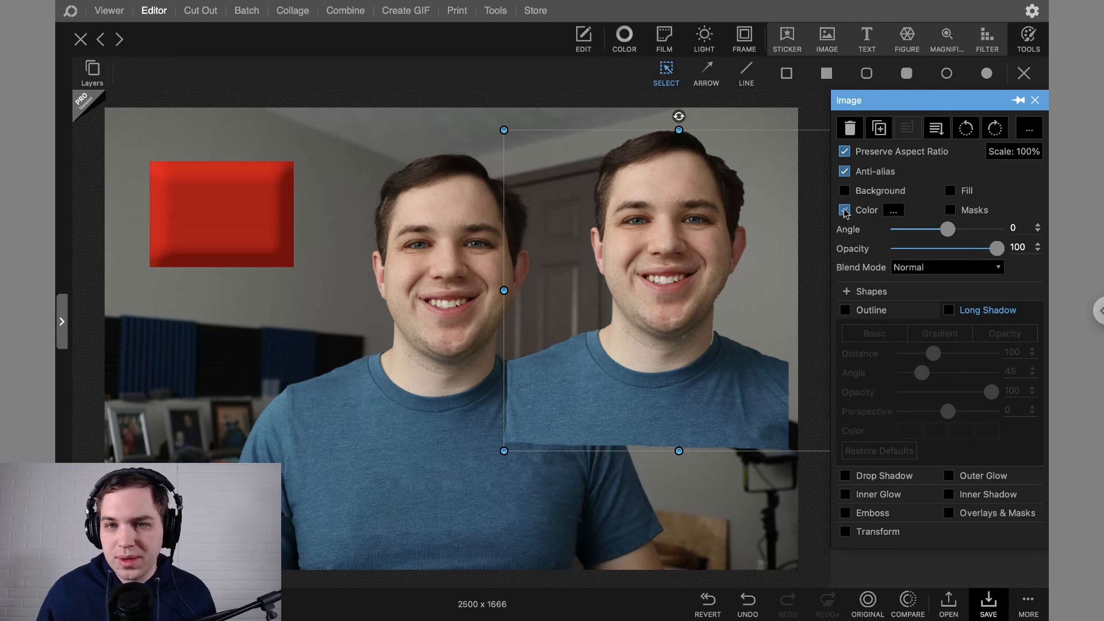
pyautogui.click(951, 211)
pyautogui.click(1006, 211)
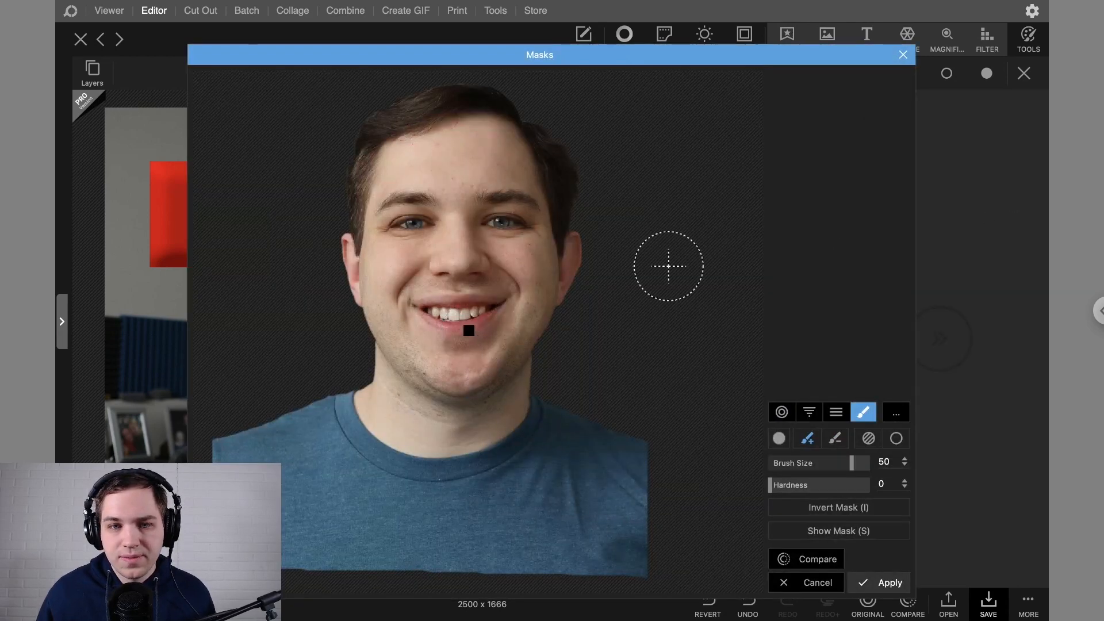
pyautogui.moveTo(446, 305)
pyautogui.mouseDown()
pyautogui.moveTo(427, 209)
pyautogui.moveTo(500, 255)
pyautogui.moveTo(419, 292)
pyautogui.moveTo(466, 195)
pyautogui.moveTo(426, 274)
pyautogui.moveTo(471, 208)
pyautogui.moveTo(433, 319)
pyautogui.moveTo(445, 233)
pyautogui.moveTo(454, 326)
pyautogui.moveTo(432, 313)
pyautogui.mouseUp()
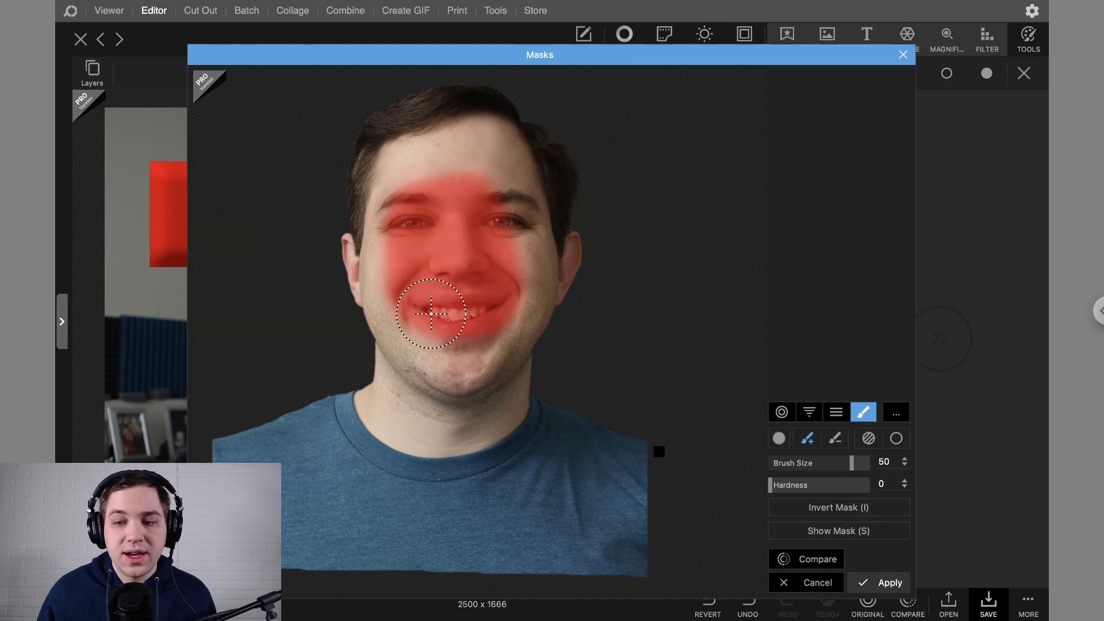
pyautogui.click(880, 583)
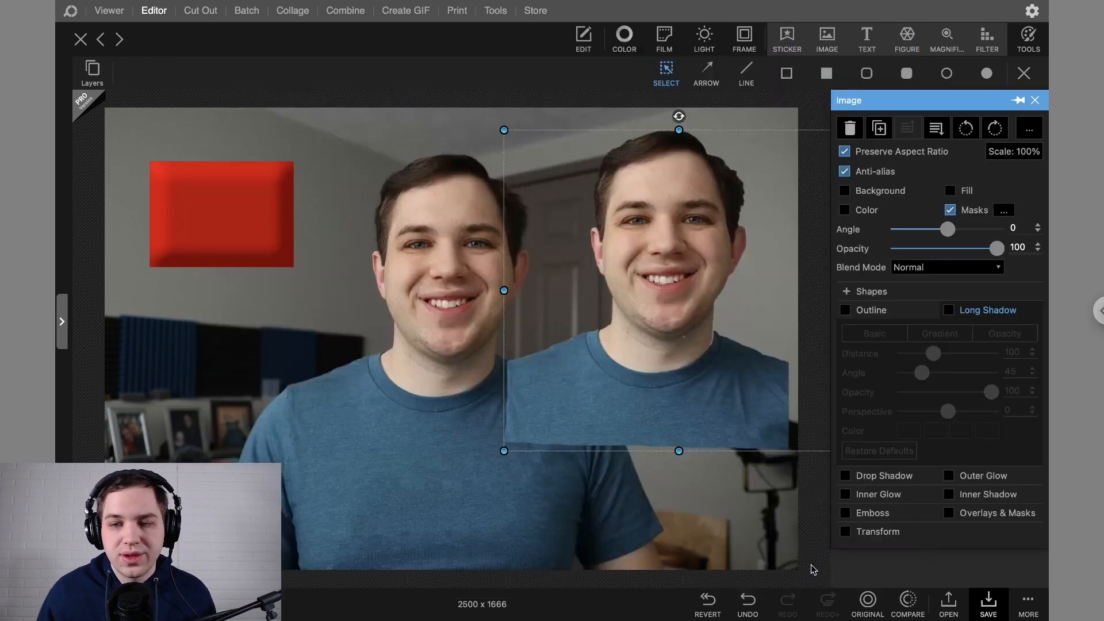
# Mask the cutout with a size 50 brush to keep only the head and neck, and move it slightly down and to the left.
pyautogui.click(1005, 210)
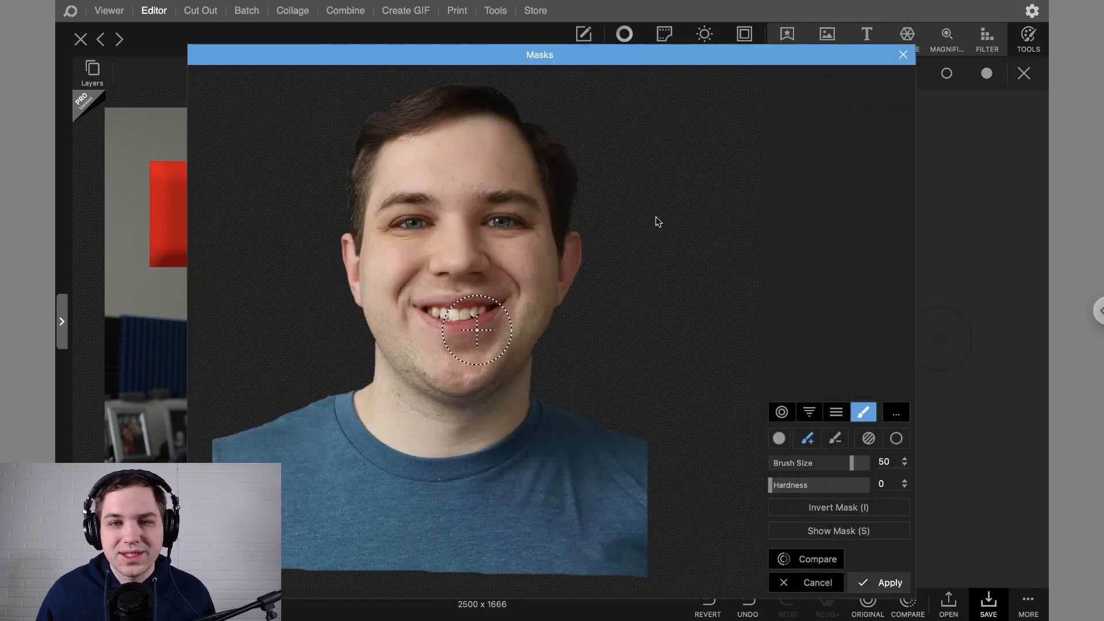
pyautogui.moveTo(387, 357)
pyautogui.mouseDown()
pyautogui.moveTo(357, 394)
pyautogui.moveTo(338, 394)
pyautogui.moveTo(333, 414)
pyautogui.moveTo(443, 473)
pyautogui.moveTo(567, 400)
pyautogui.moveTo(538, 409)
pyautogui.moveTo(646, 474)
pyautogui.moveTo(343, 544)
pyautogui.moveTo(301, 421)
pyautogui.moveTo(321, 516)
pyautogui.moveTo(301, 424)
pyautogui.moveTo(626, 567)
pyautogui.moveTo(316, 443)
pyautogui.moveTo(372, 435)
pyautogui.moveTo(438, 448)
pyautogui.moveTo(405, 443)
pyautogui.mouseUp()
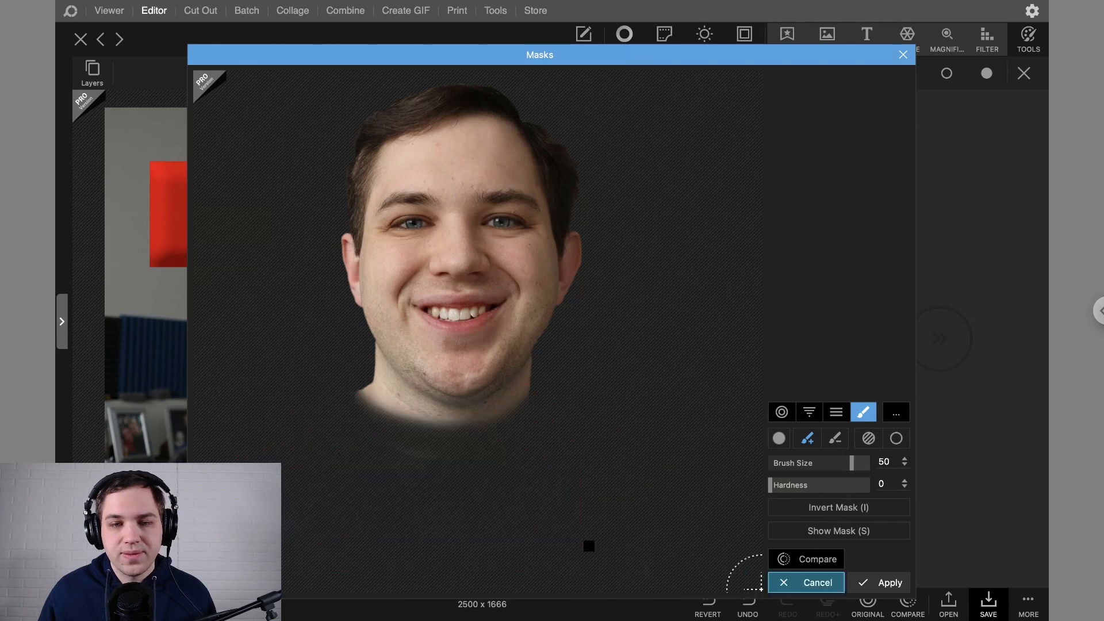
pyautogui.click(877, 585)
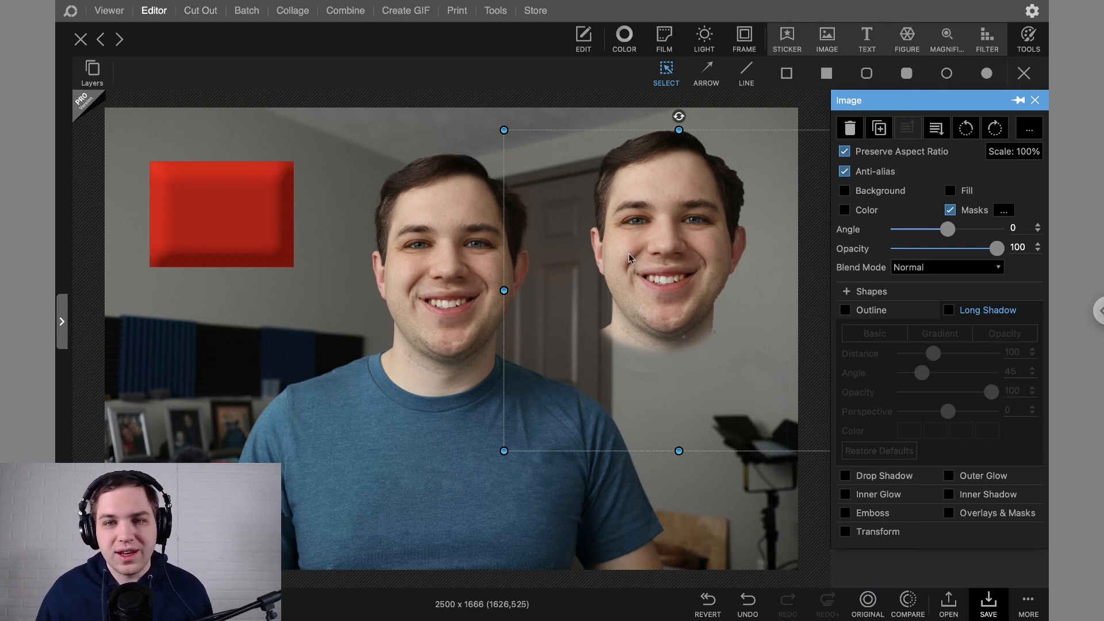
pyautogui.moveTo(661, 254); pyautogui.dragTo(643, 277)
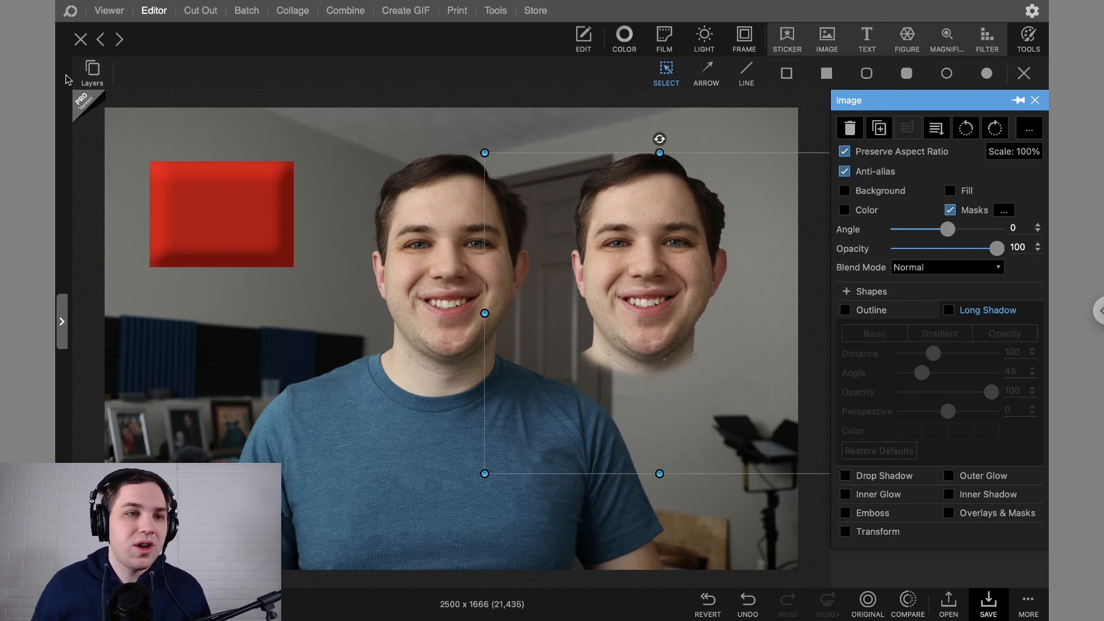
# Show the layers list, and deselect and reselect the head cutout on the photo.
pyautogui.click(92, 72)
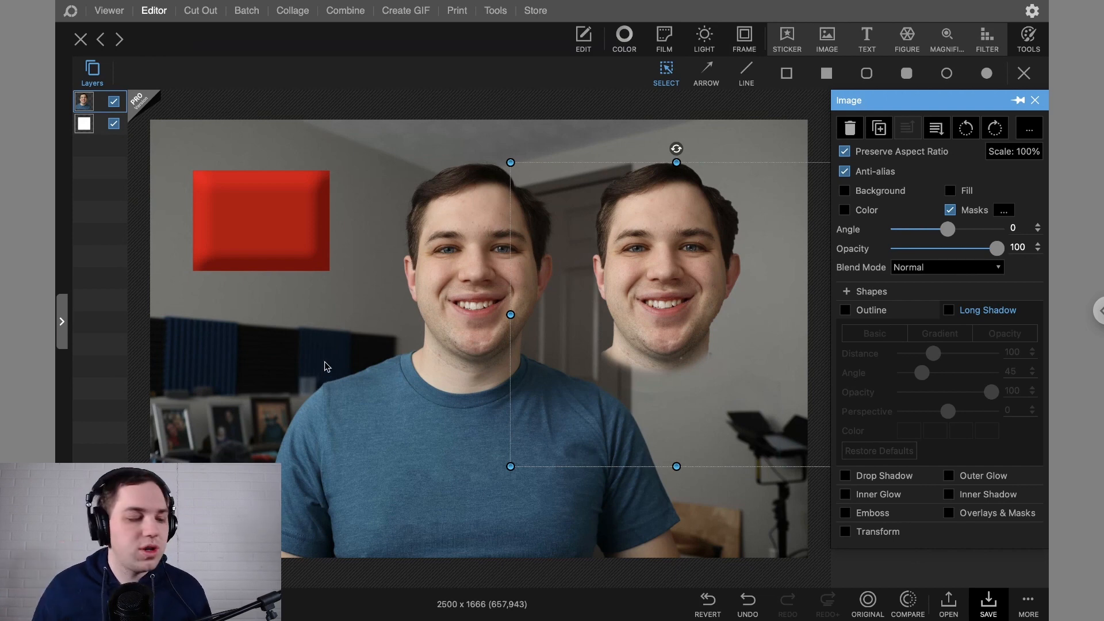
pyautogui.click(500, 101)
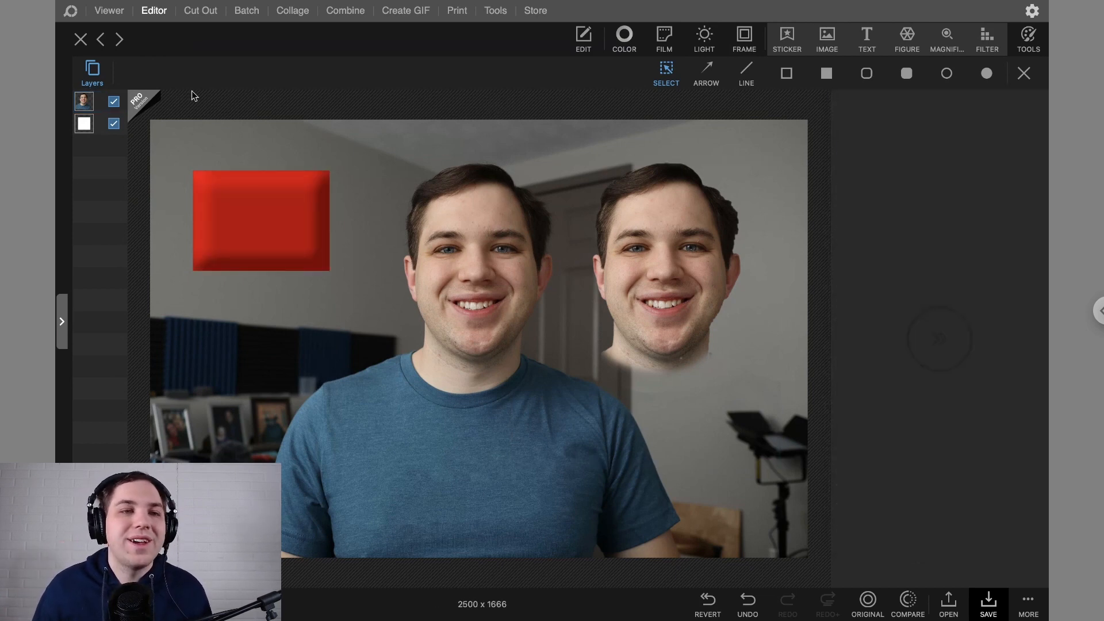
pyautogui.click(648, 255)
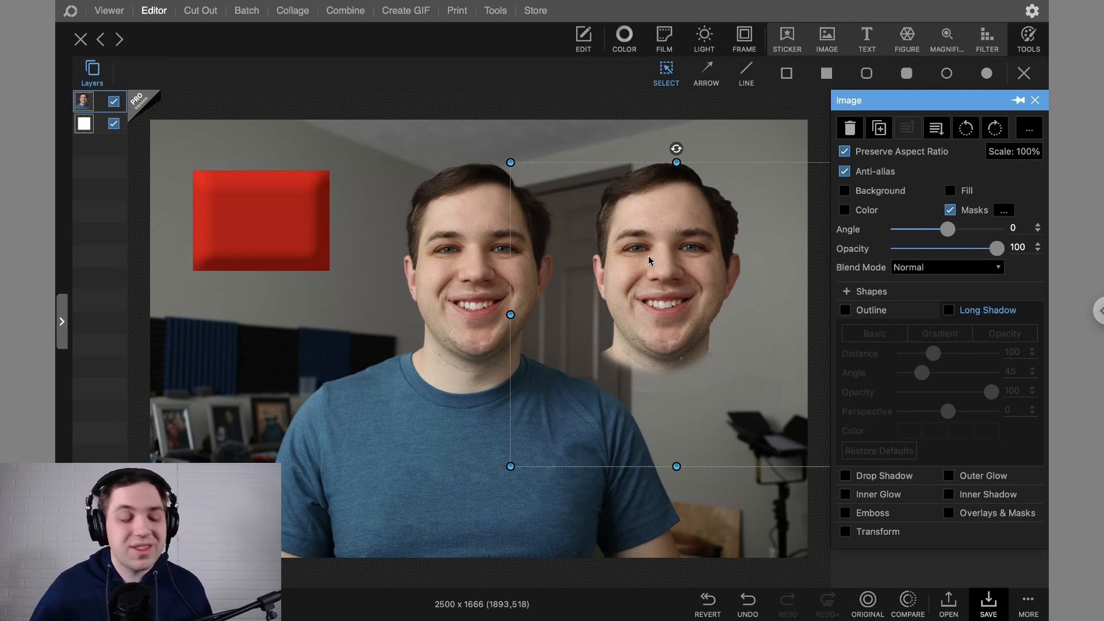
# Try the Fill effect on the cutout, and switch to a Background with a 7% margin and 5% at the top.
pyautogui.click(987, 189)
pyautogui.click(990, 164)
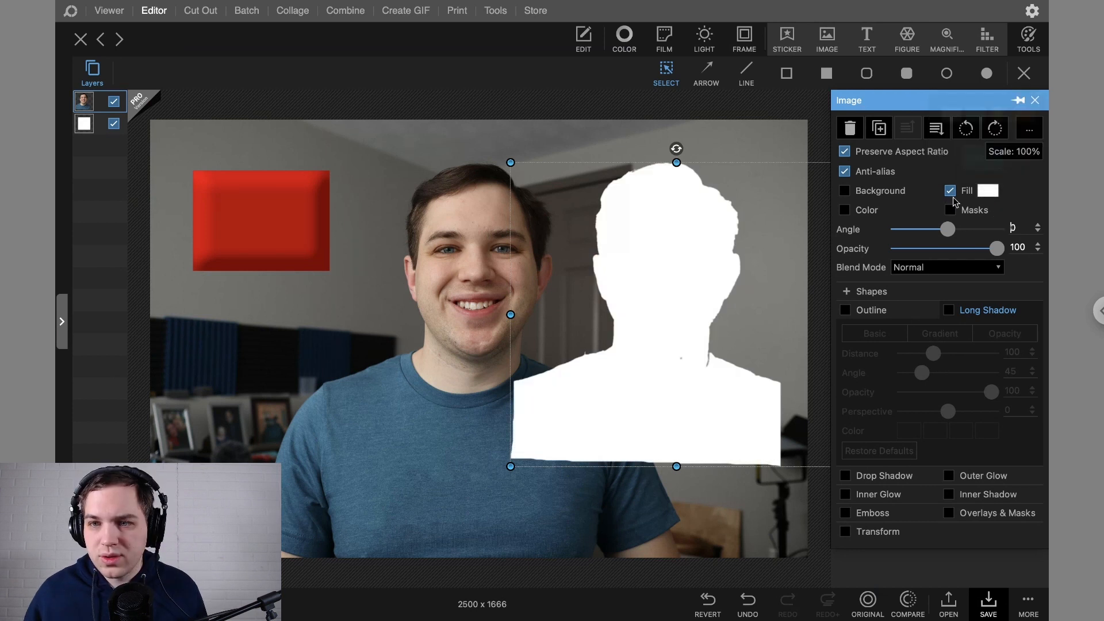
pyautogui.click(844, 191)
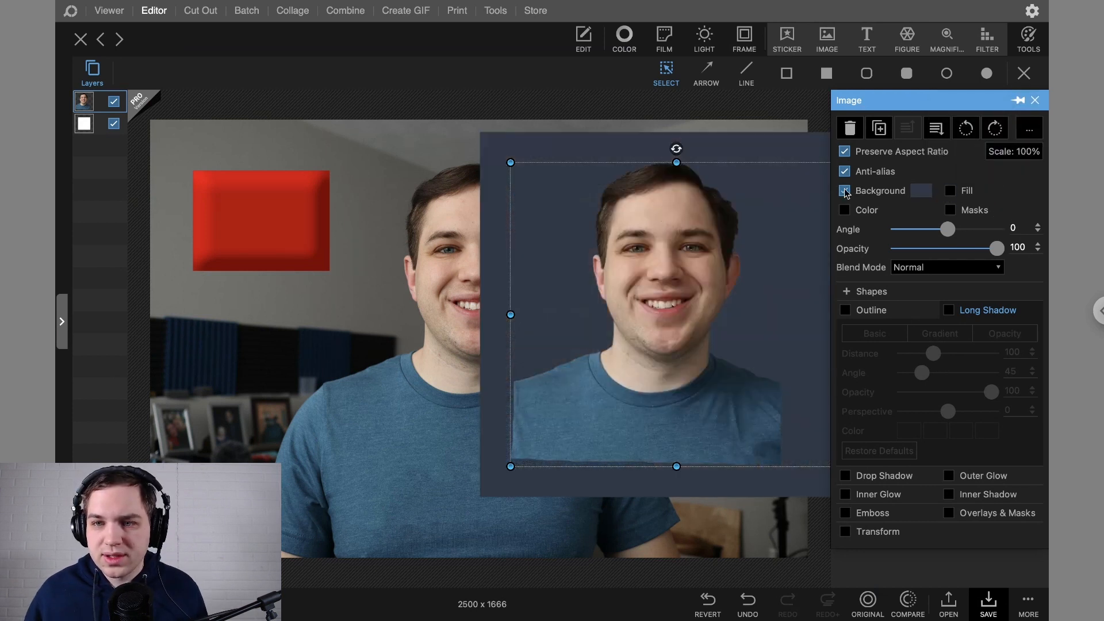
pyautogui.click(920, 192)
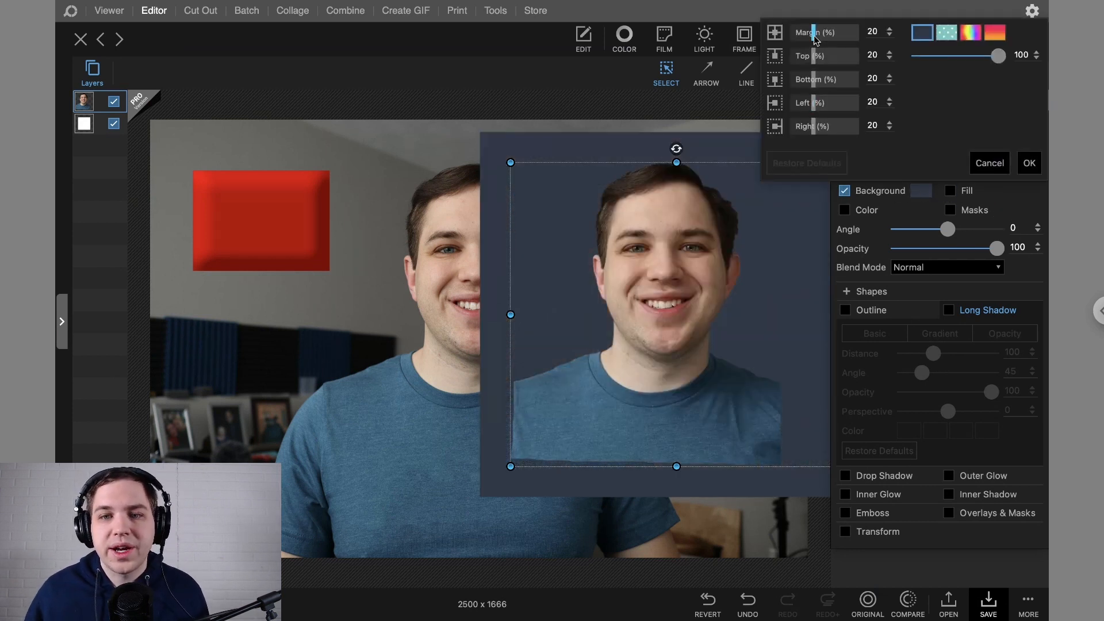
pyautogui.moveTo(816, 39); pyautogui.dragTo(790, 65)
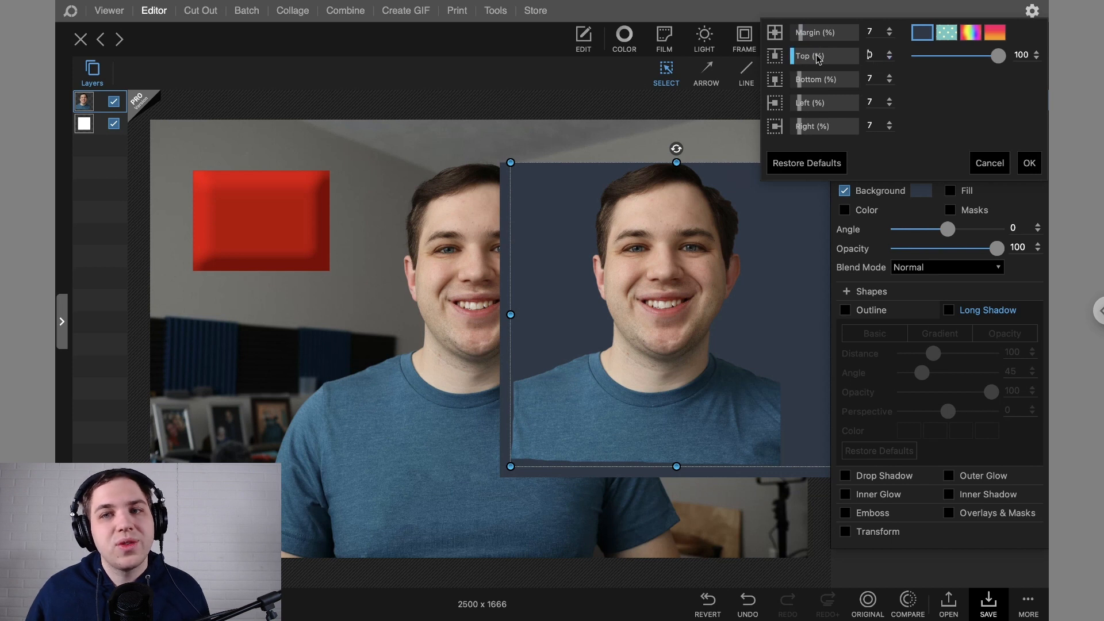
pyautogui.moveTo(794, 59); pyautogui.dragTo(800, 57)
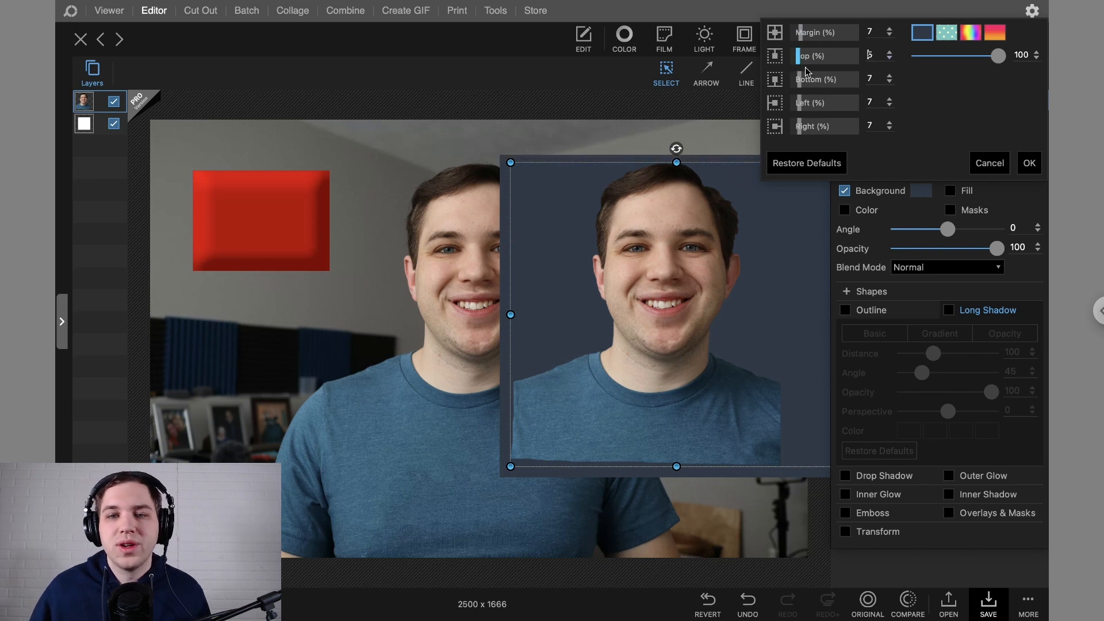
# Try pattern and gradient backgrounds behind the cutout, discard them, and switch the cutout back to its Color effect.
pyautogui.click(944, 32)
pyautogui.click(993, 32)
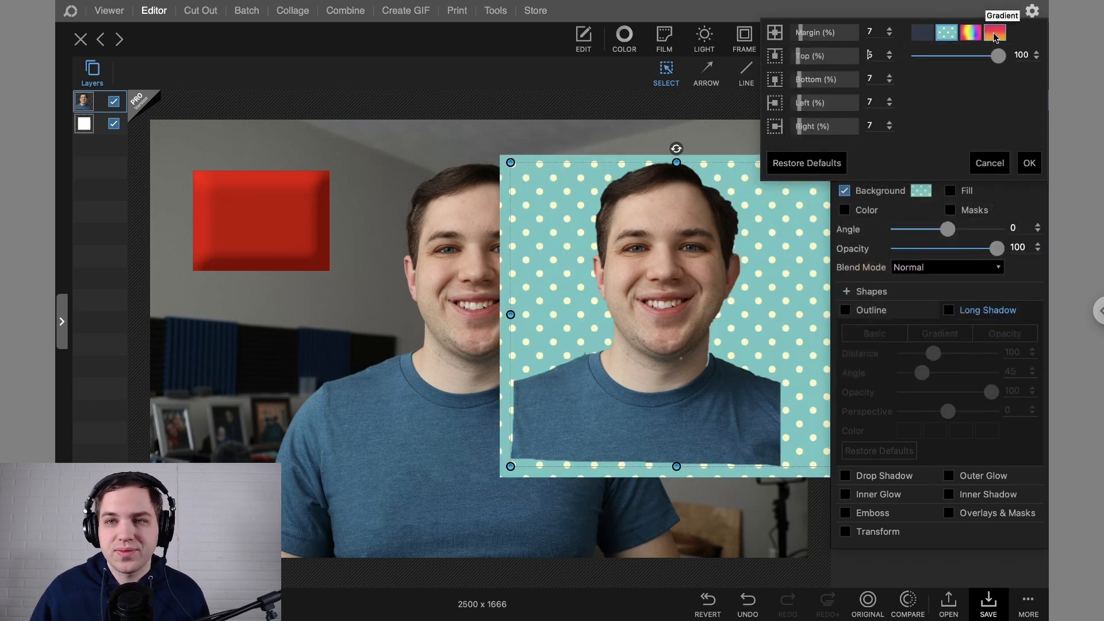
pyautogui.click(968, 34)
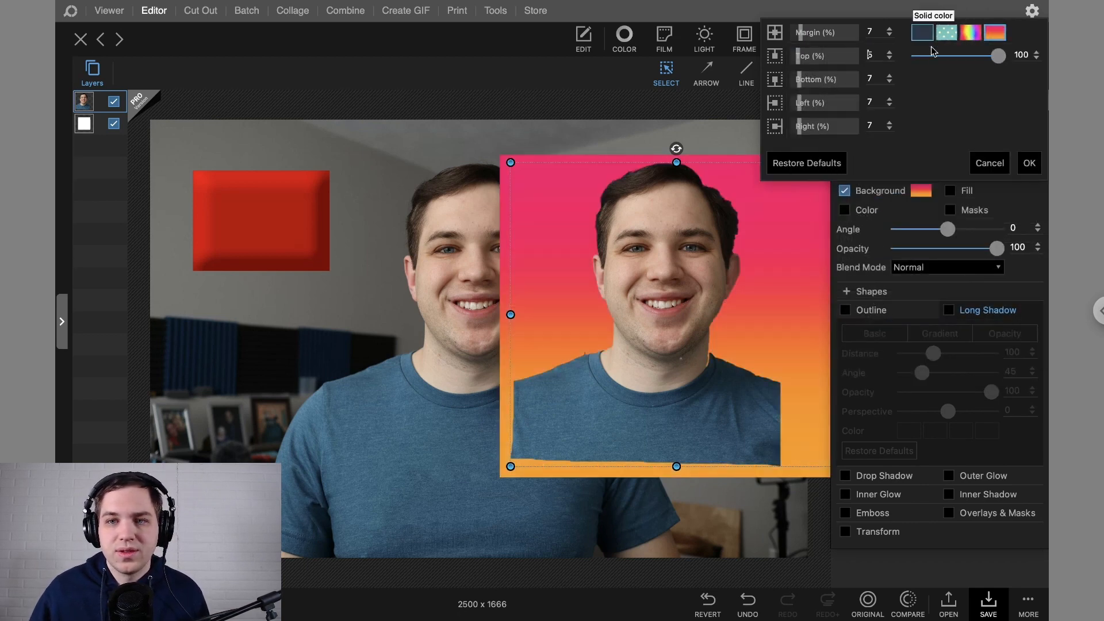
pyautogui.click(1001, 165)
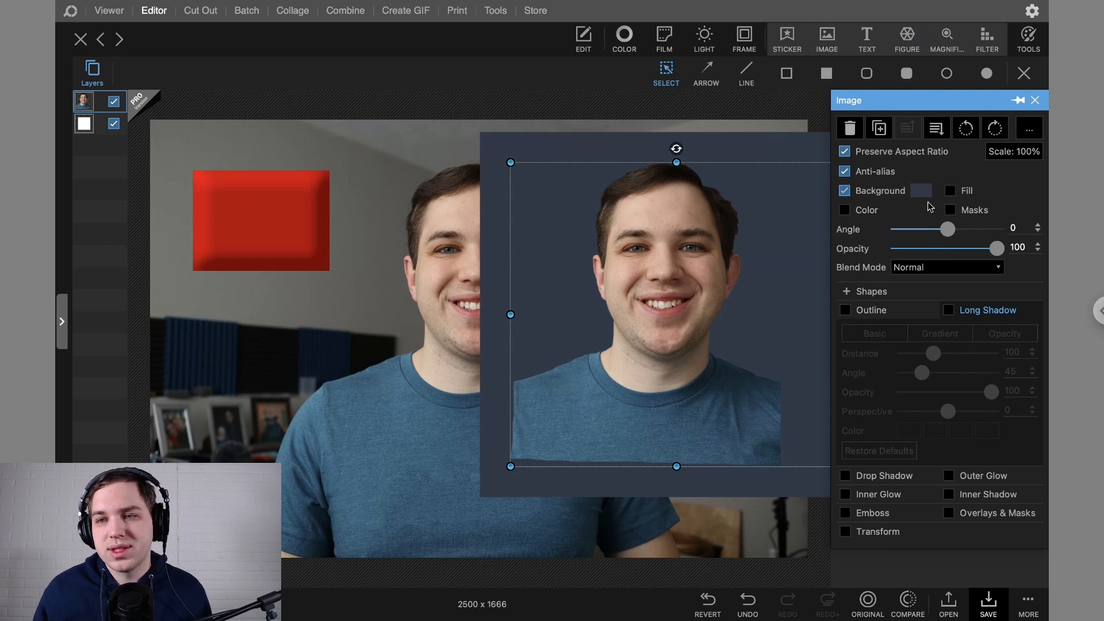
pyautogui.click(844, 210)
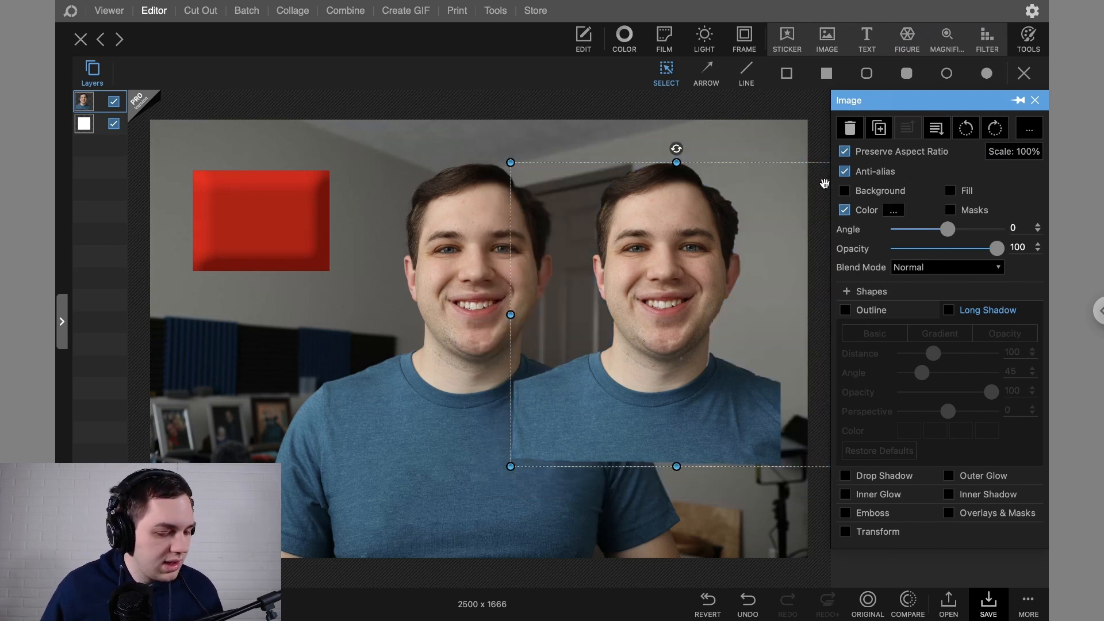
# Place the photo of the man in the upper cell of a two-photo collage, and close the collage.
pyautogui.click(293, 10)
pyautogui.moveTo(70, 399); pyautogui.dragTo(477, 228)
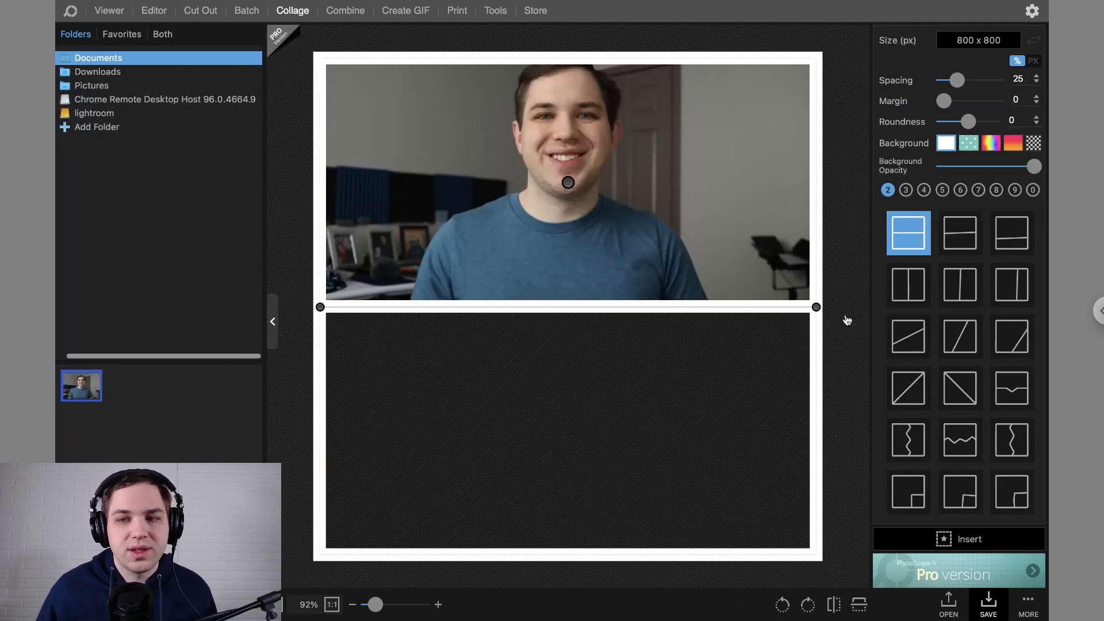
pyautogui.rightClick(840, 177)
pyautogui.click(859, 239)
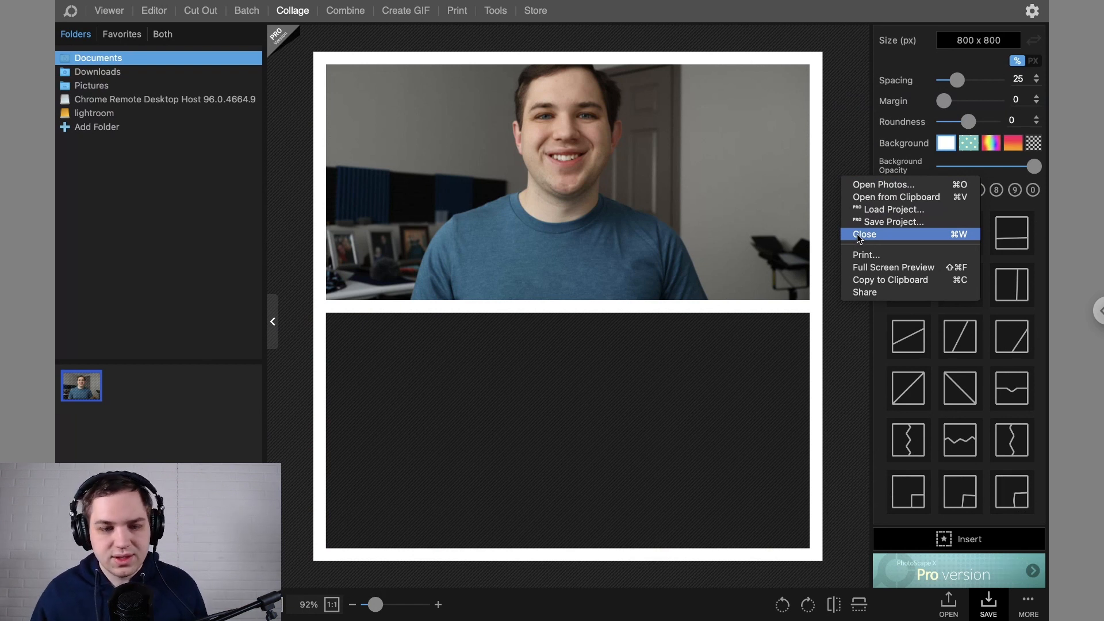
pyautogui.click(1034, 608)
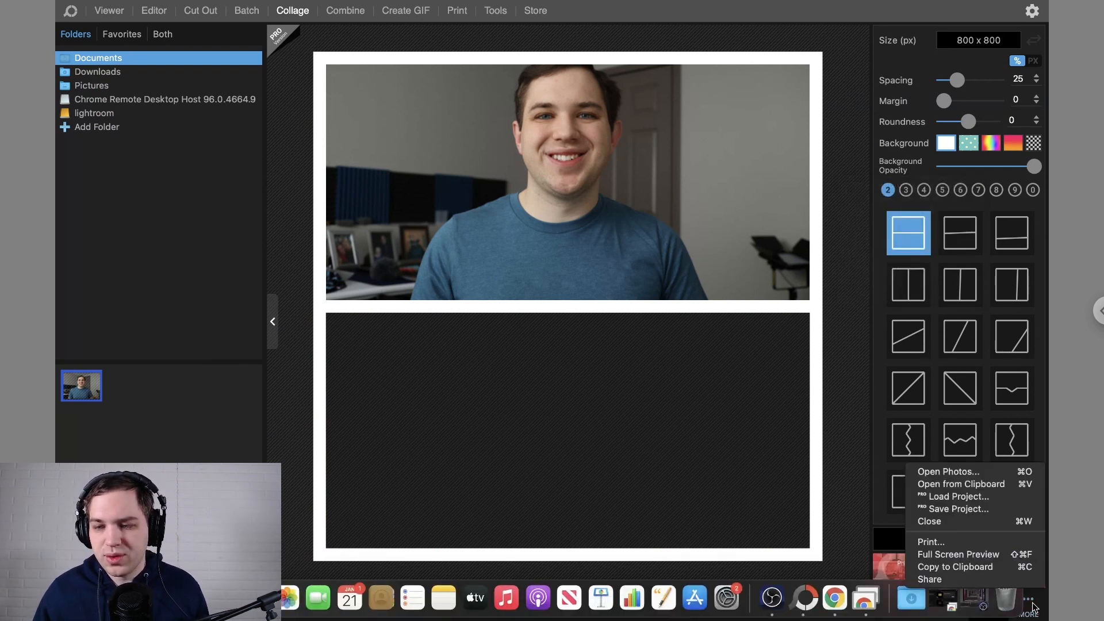
pyautogui.click(973, 522)
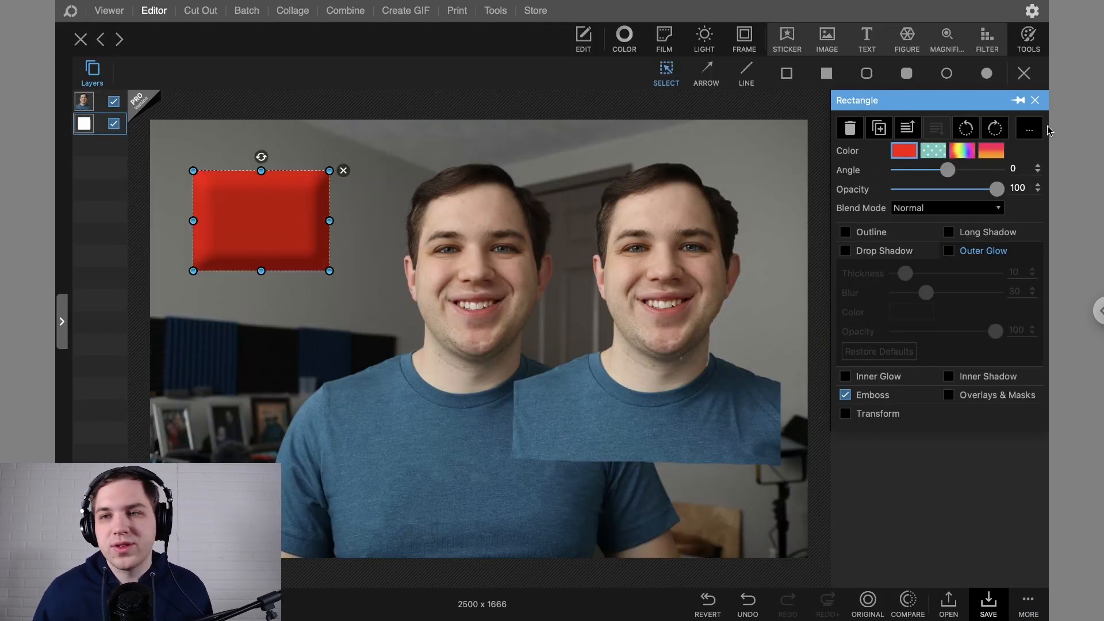
# Add a text object in the Editor, move it below the red rectangle, and enlarge it to size 441.
pyautogui.click(867, 39)
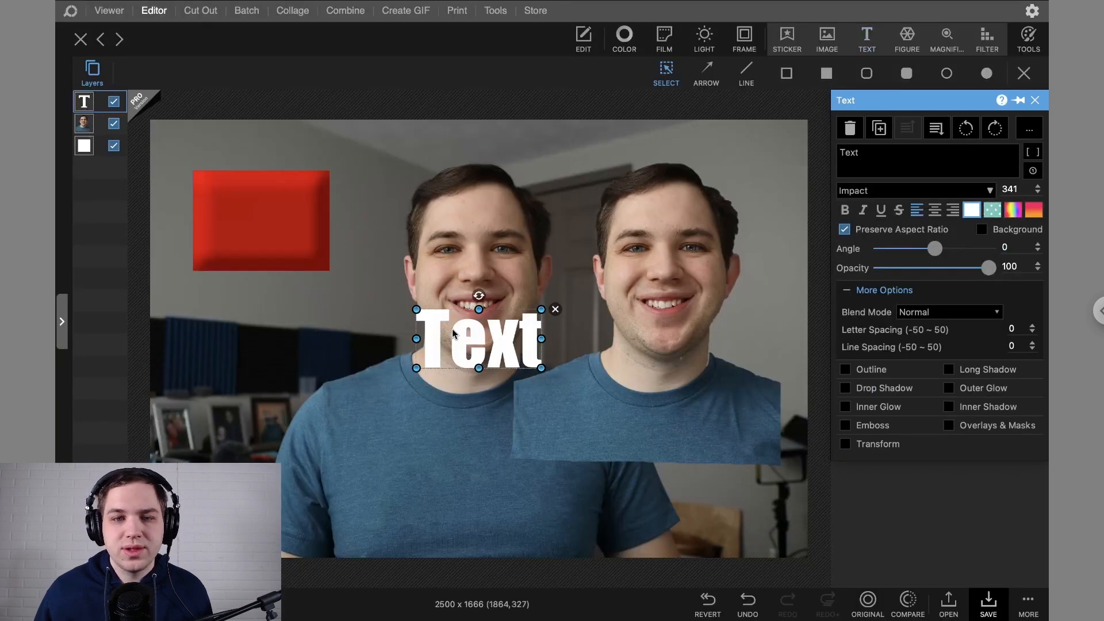
pyautogui.moveTo(454, 333); pyautogui.dragTo(271, 365)
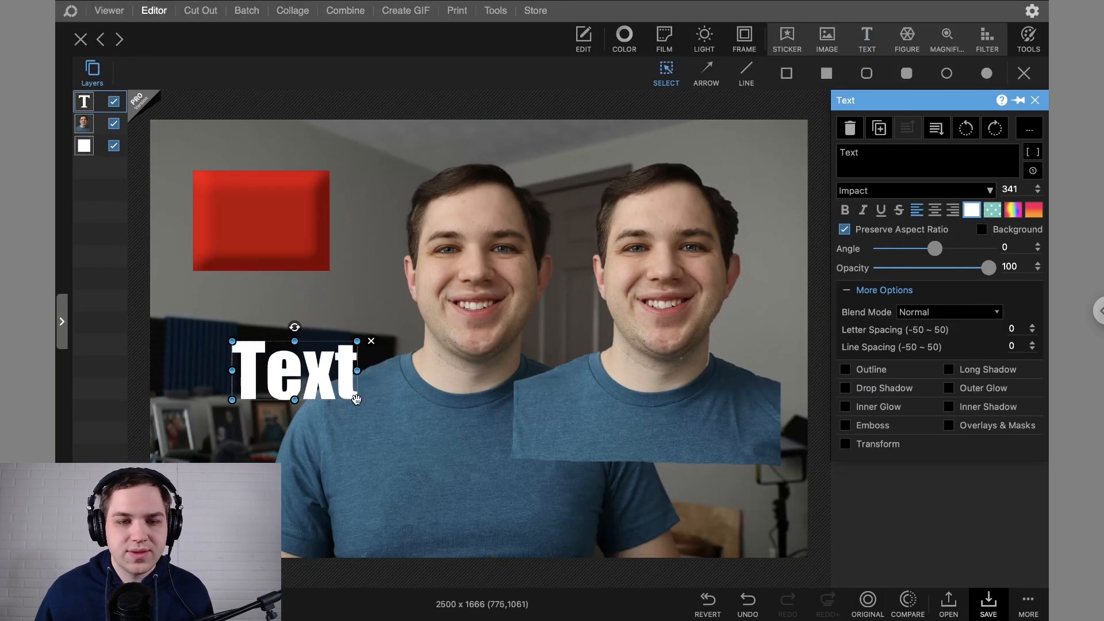
pyautogui.moveTo(357, 399); pyautogui.dragTo(394, 417)
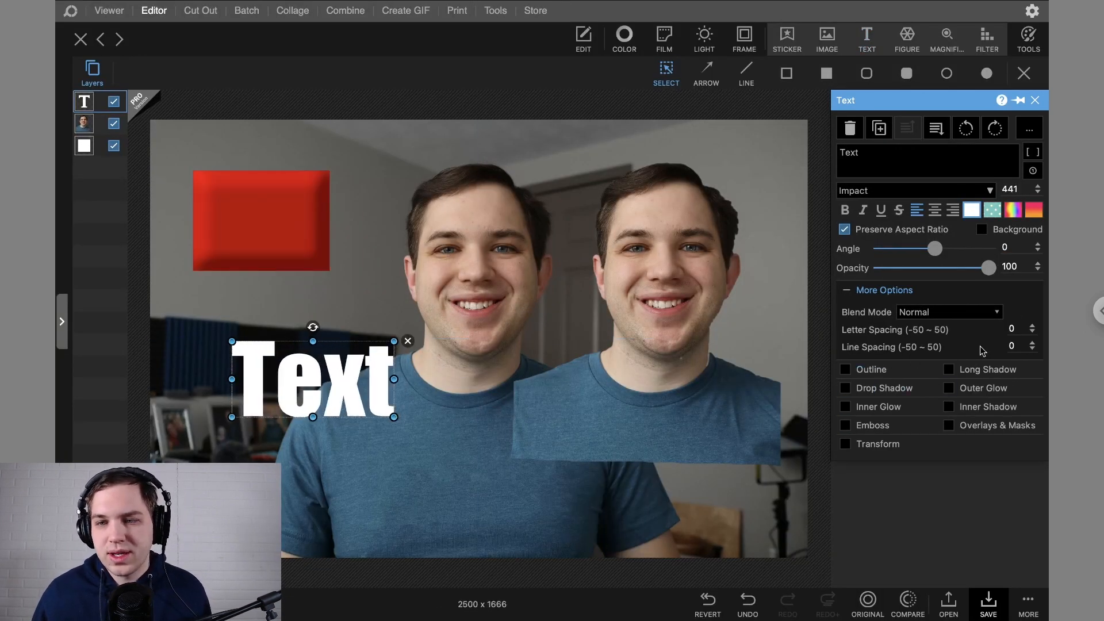
# Browse the text's available fonts and add Arial to the font favorites.
pyautogui.click(933, 191)
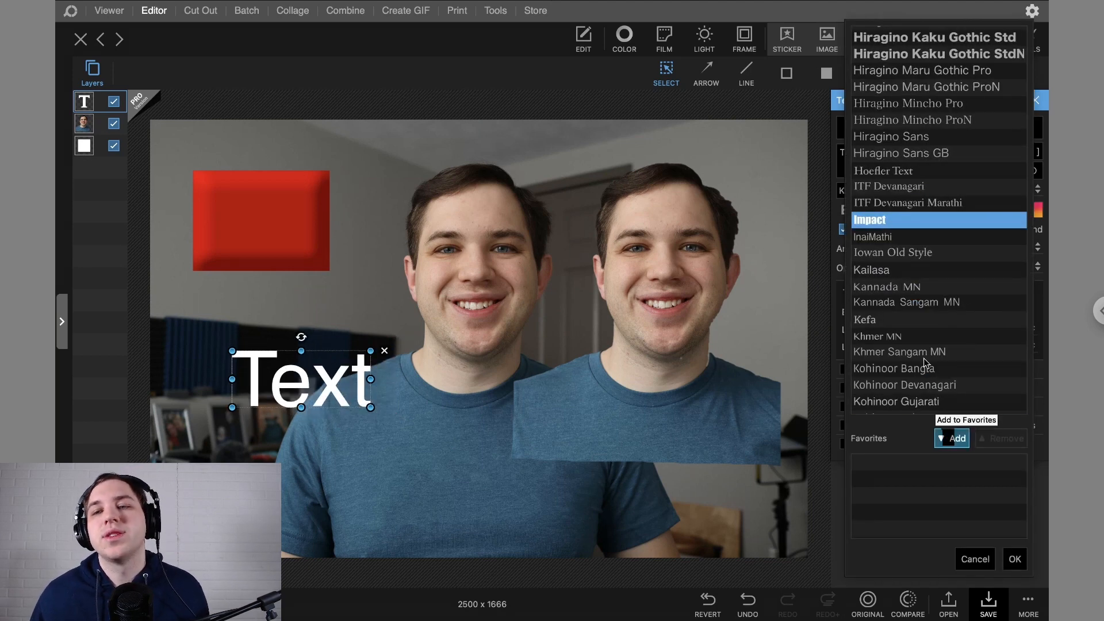
pyautogui.scroll(-3, 908, 305)
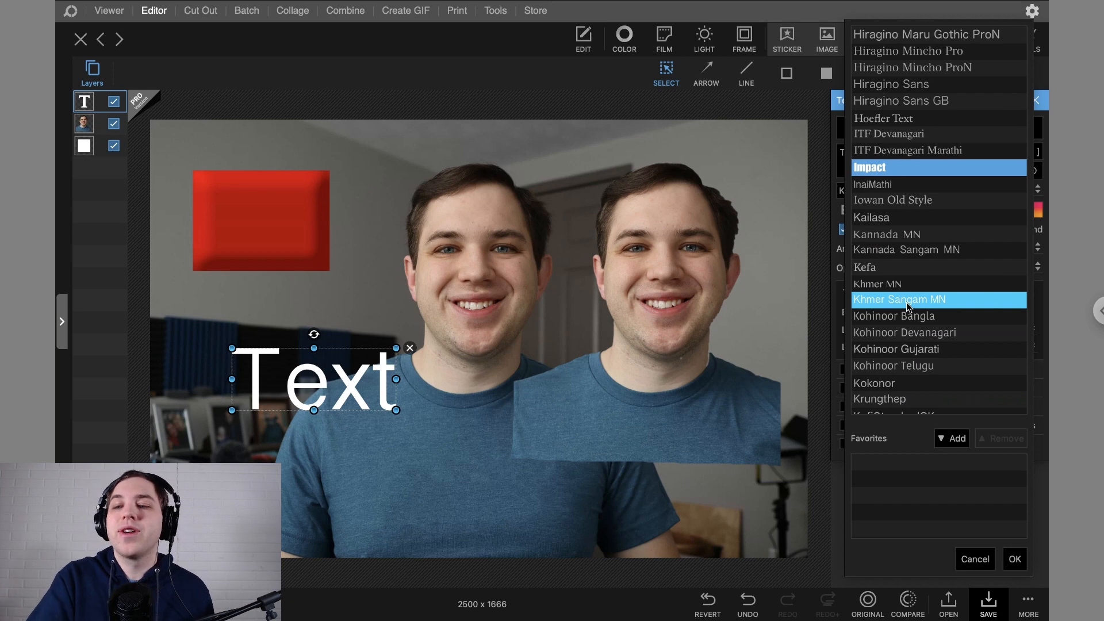
pyautogui.scroll(12, 894, 210)
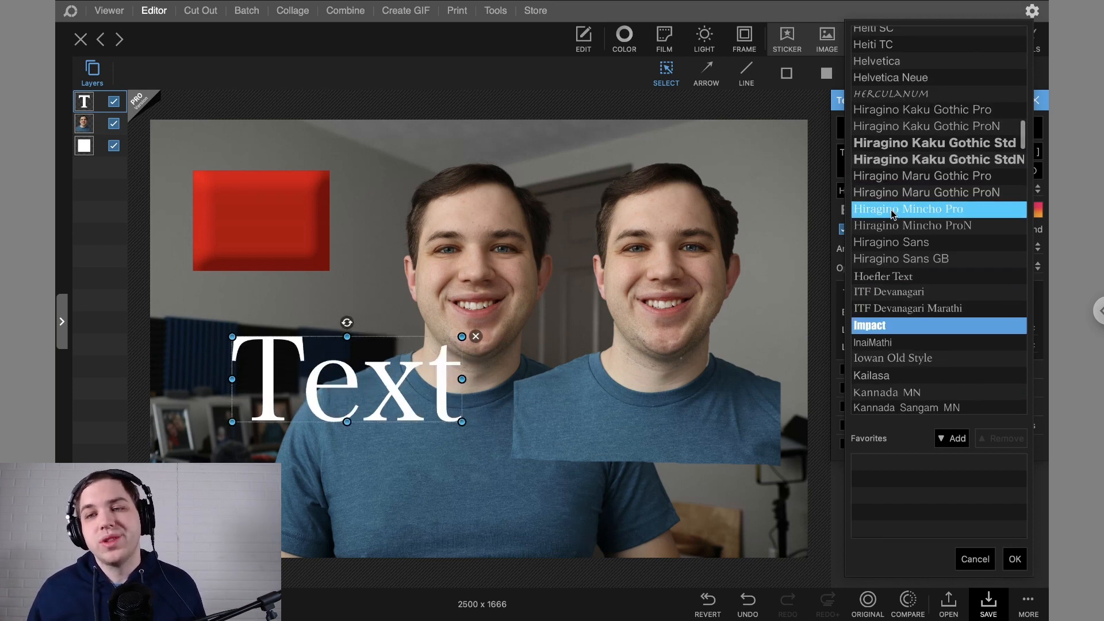
pyautogui.scroll(15, 894, 213)
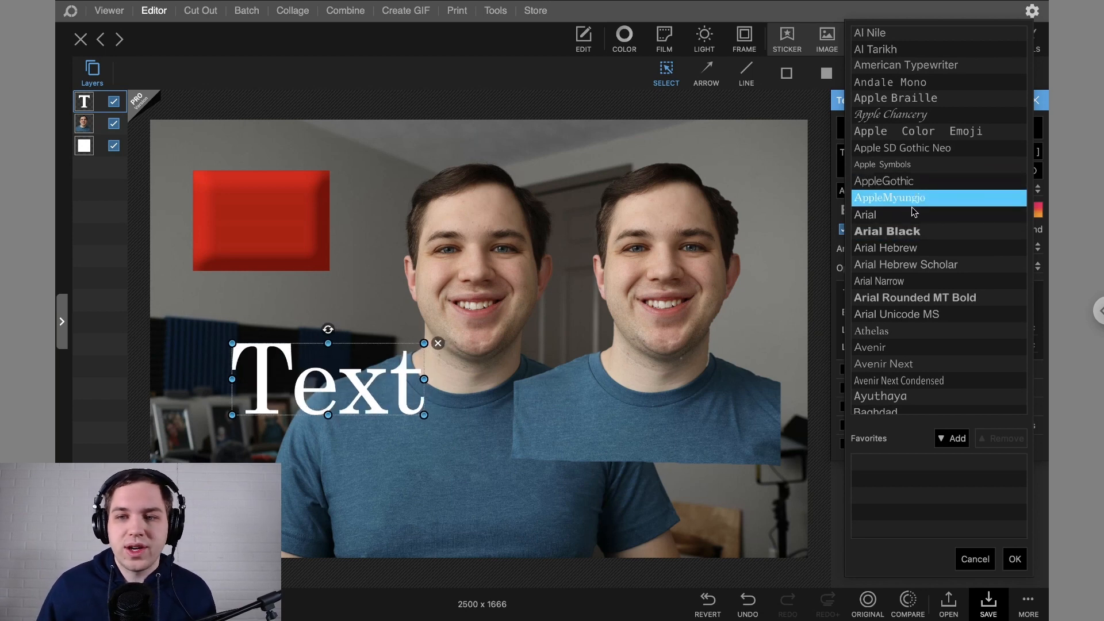
pyautogui.click(952, 438)
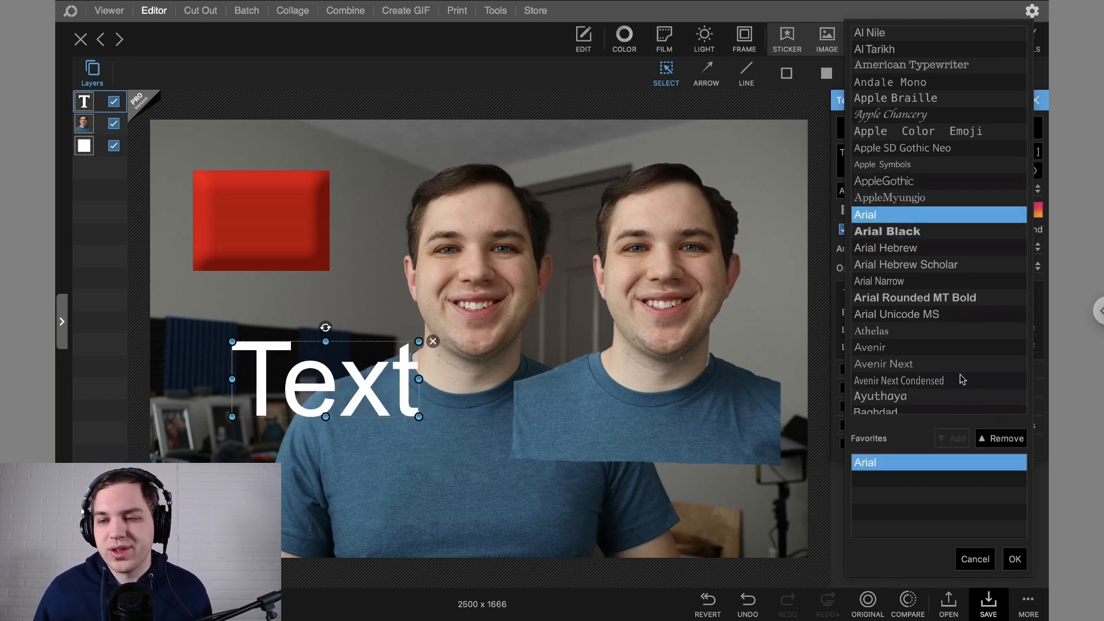
# Find Times New Roman in the font list and add it to the favorites.
pyautogui.press('t')
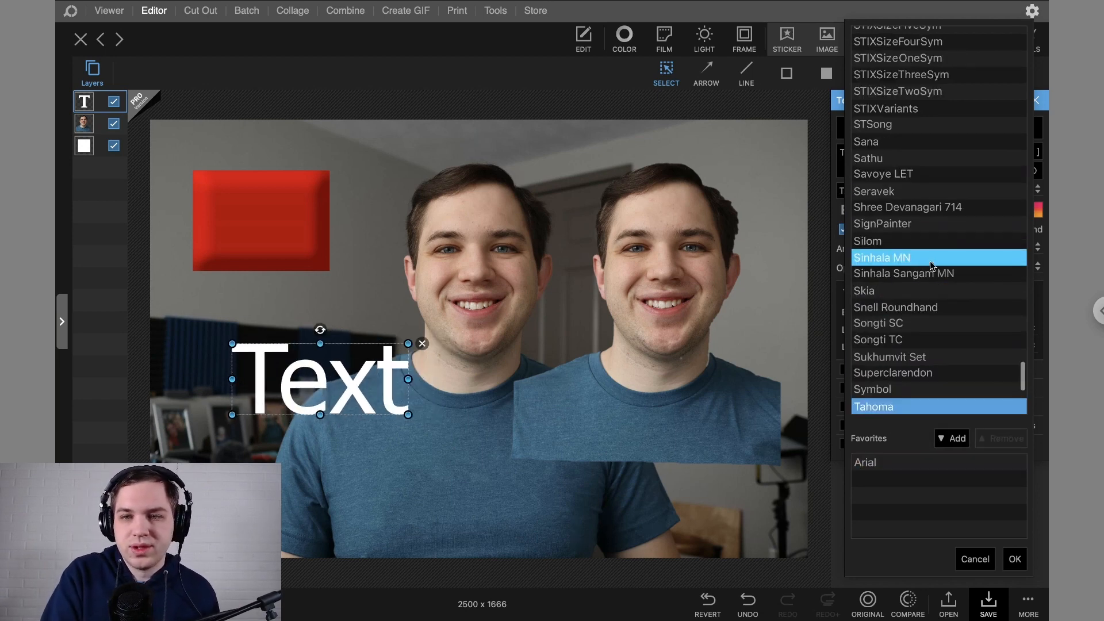
pyautogui.scroll(-4, 919, 296)
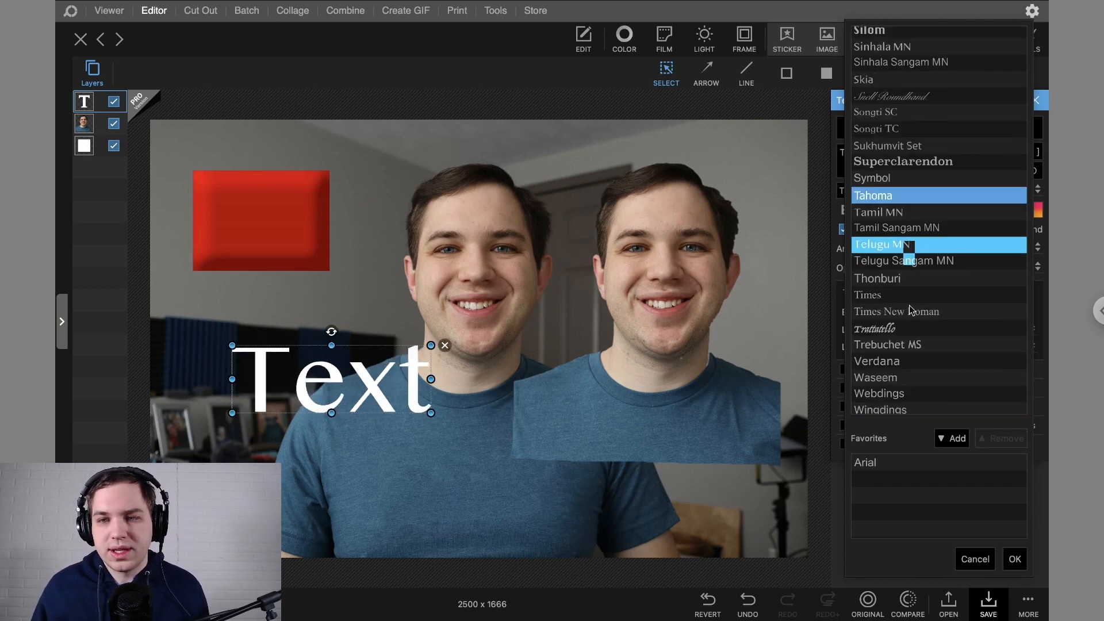
pyautogui.click(909, 314)
pyautogui.click(948, 440)
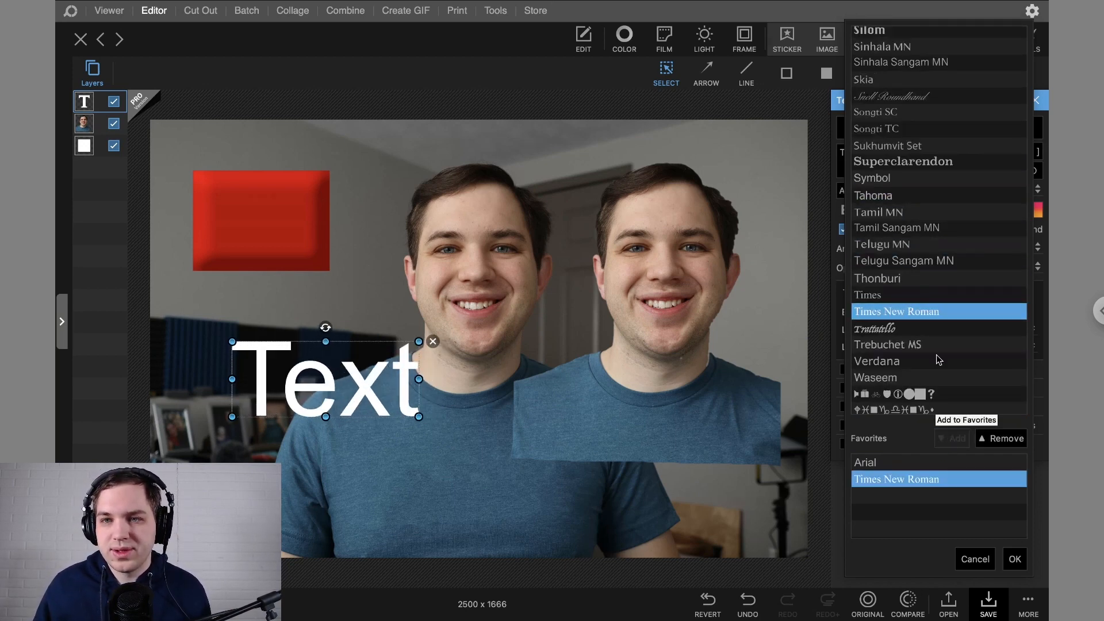
# Add Trattatello to the favorite fonts, apply it to the text, and review the favorites list without changing the font again.
pyautogui.scroll(15, 931, 287)
pyautogui.scroll(10, 923, 220)
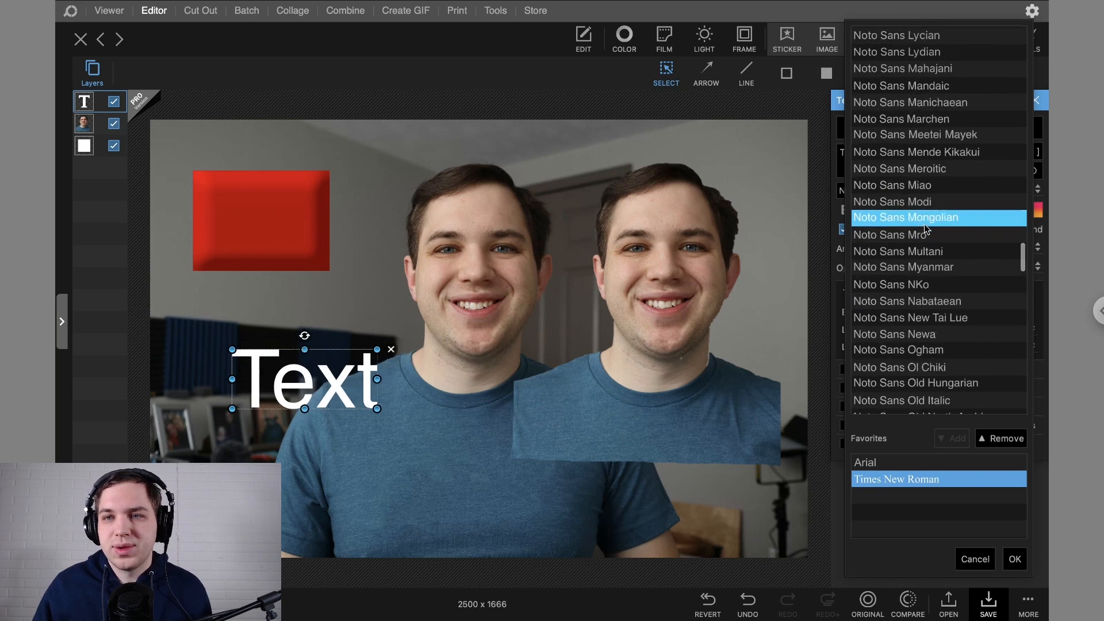
pyautogui.click(959, 216)
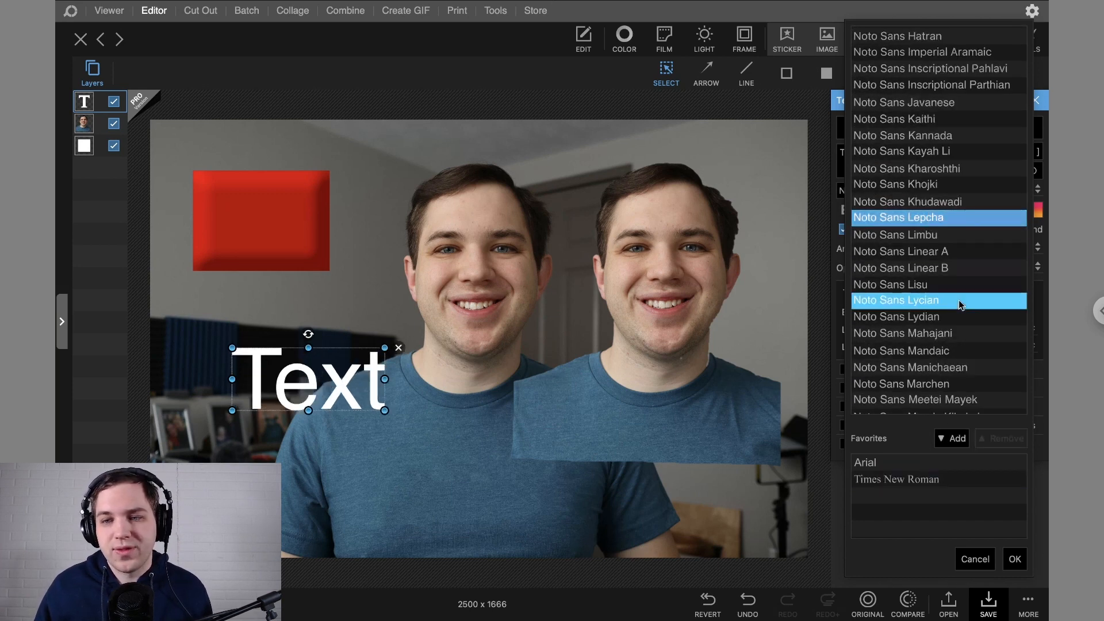
pyautogui.click(960, 304)
pyautogui.scroll(-15, 955, 299)
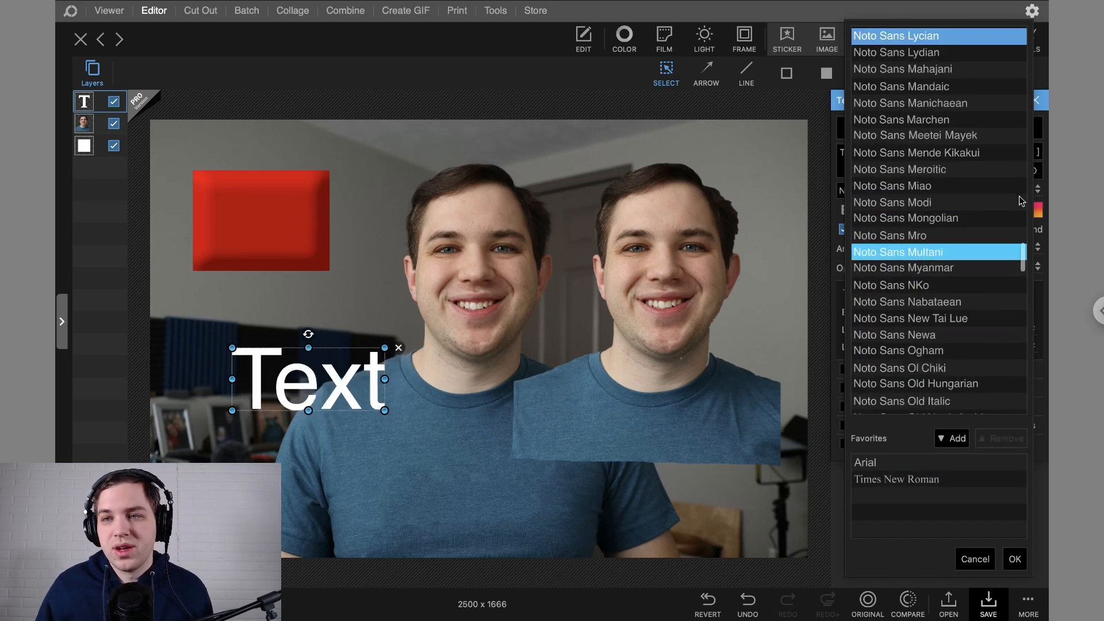
pyautogui.scroll(-15, 1017, 332)
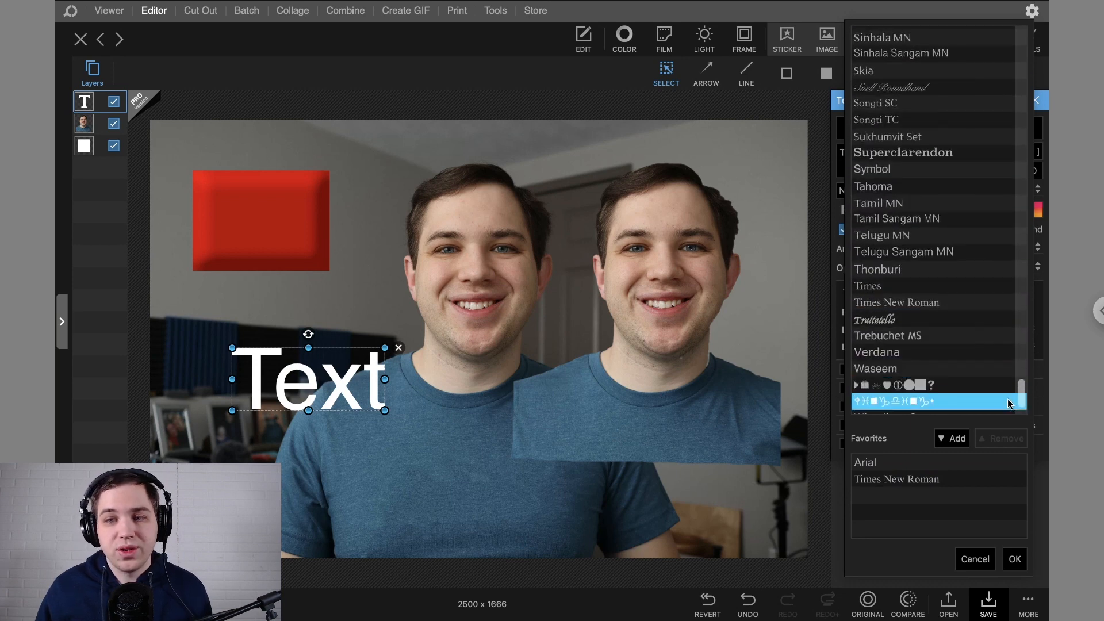
pyautogui.click(1005, 384)
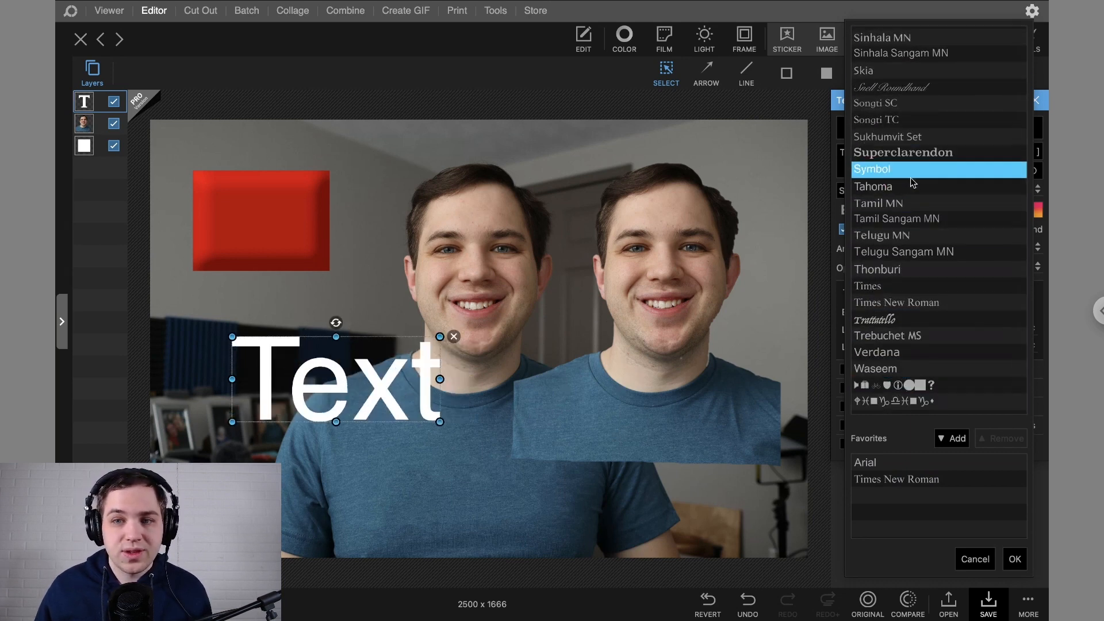
pyautogui.scroll(-3, 899, 322)
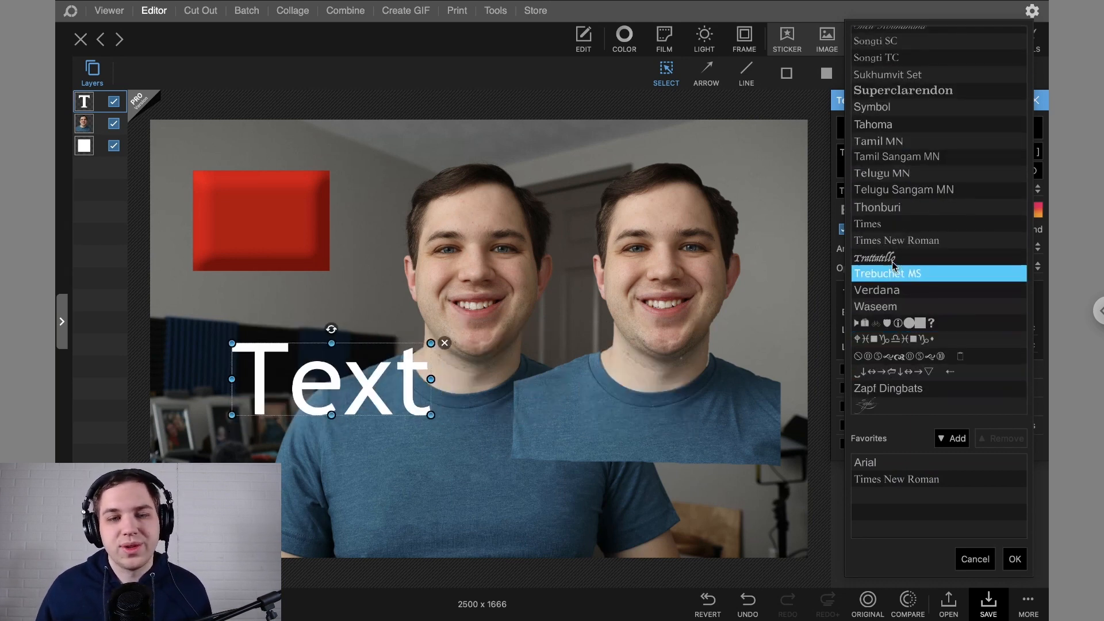
pyautogui.click(952, 438)
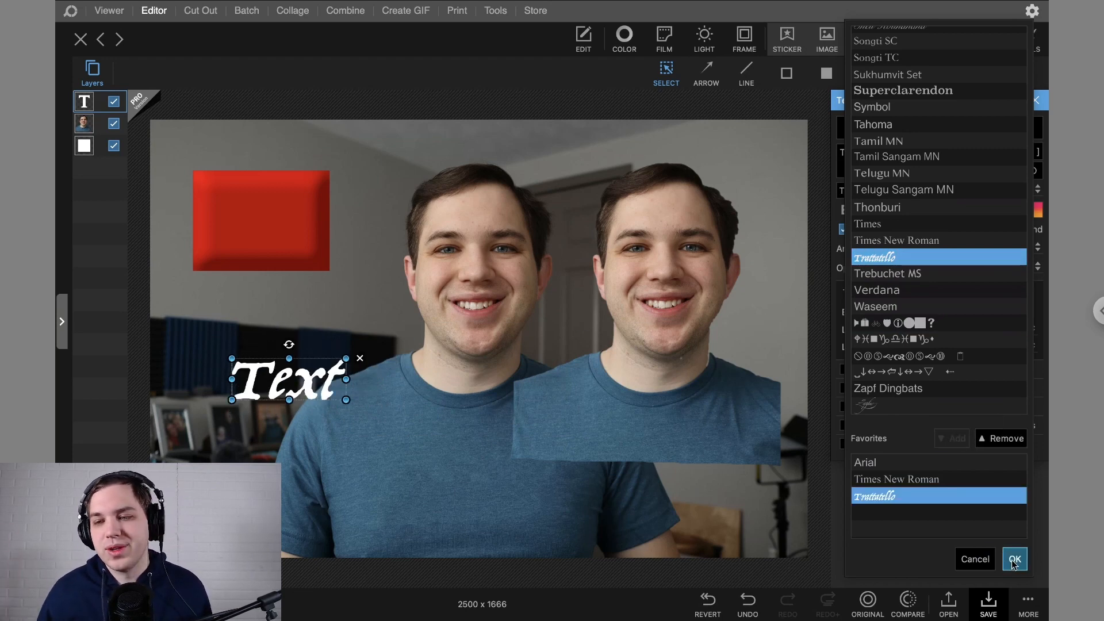
pyautogui.click(1015, 560)
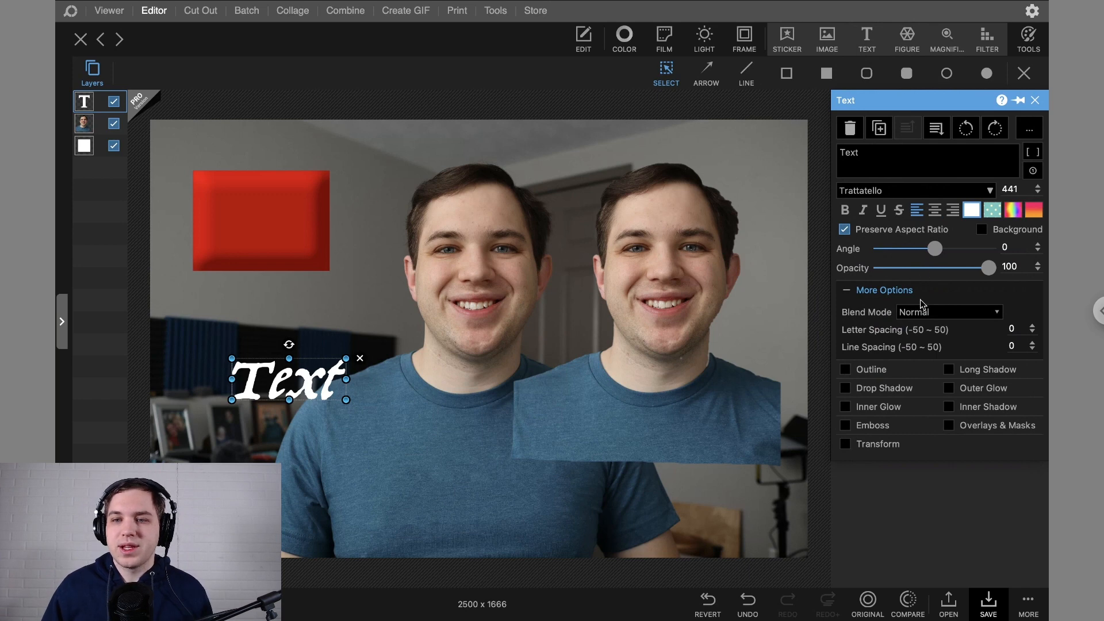
pyautogui.click(923, 190)
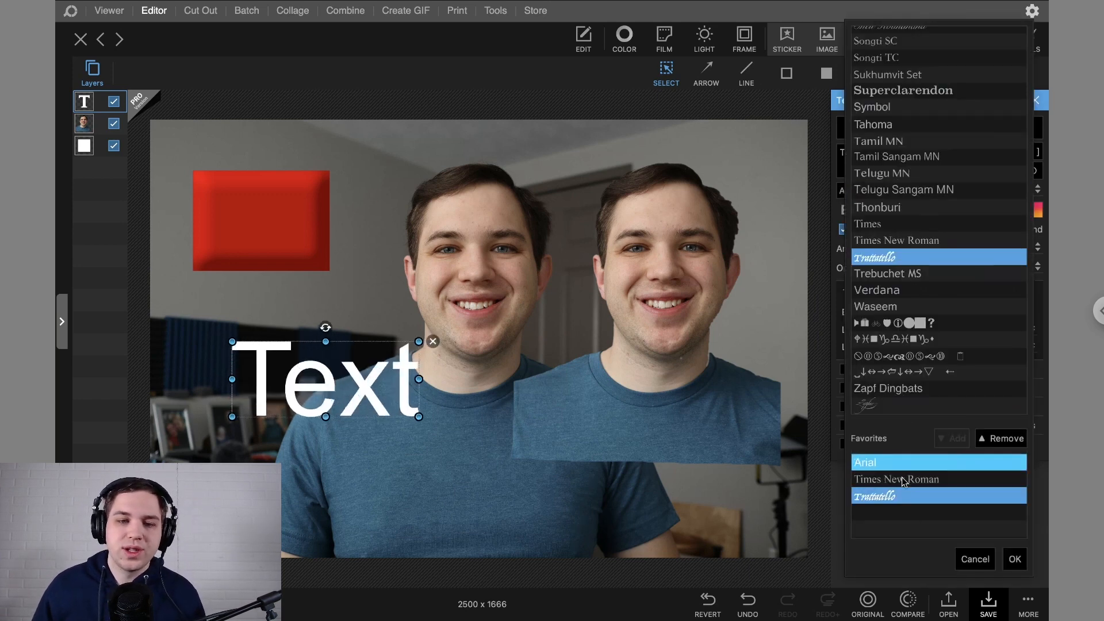
pyautogui.click(974, 559)
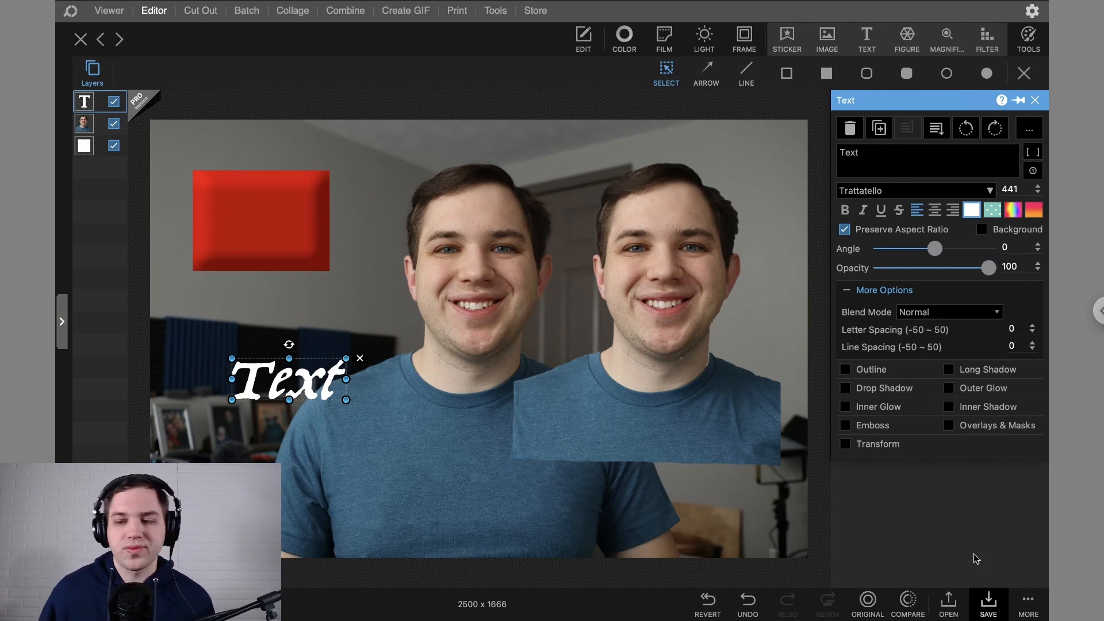
# Review the file formats for saving the image as a new file, choose WEBP, and cancel the save.
pyautogui.click(1017, 588)
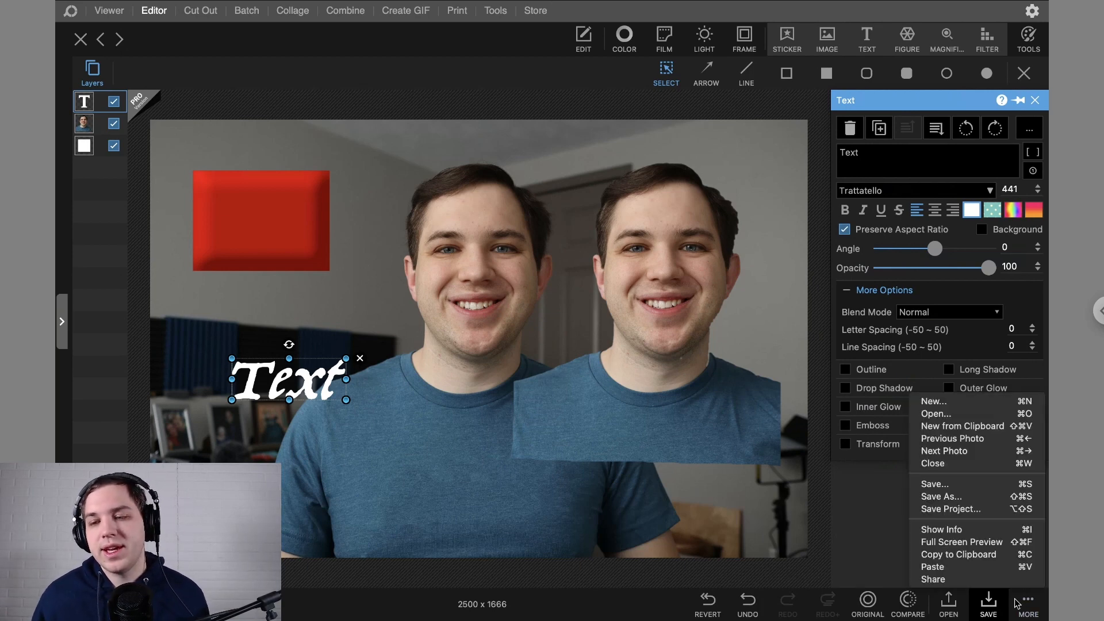
pyautogui.click(955, 498)
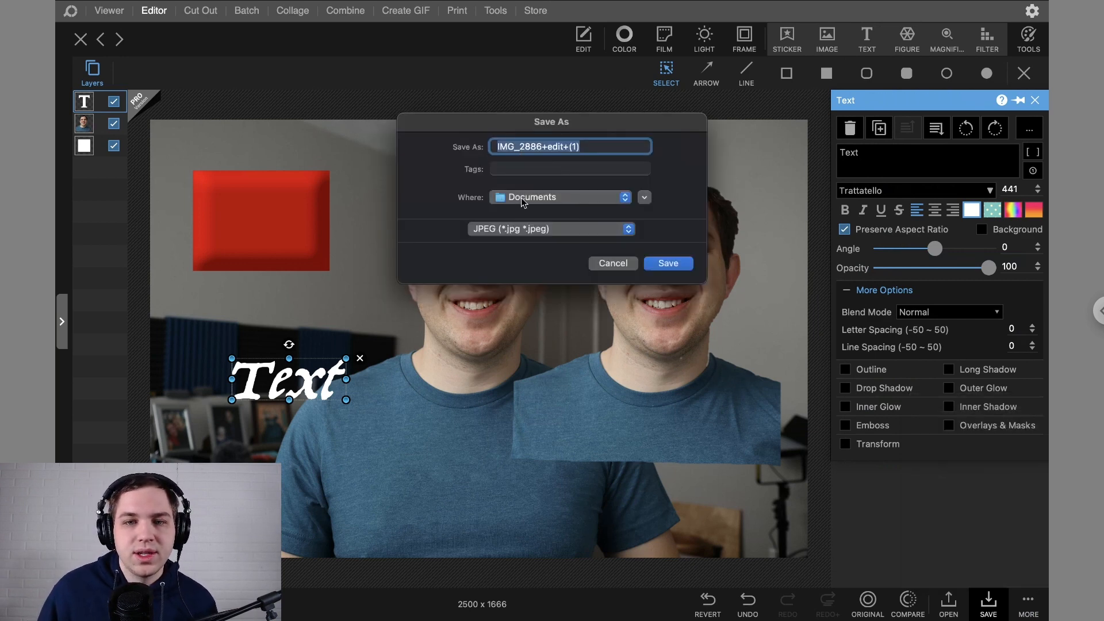
pyautogui.click(524, 199)
pyautogui.click(486, 199)
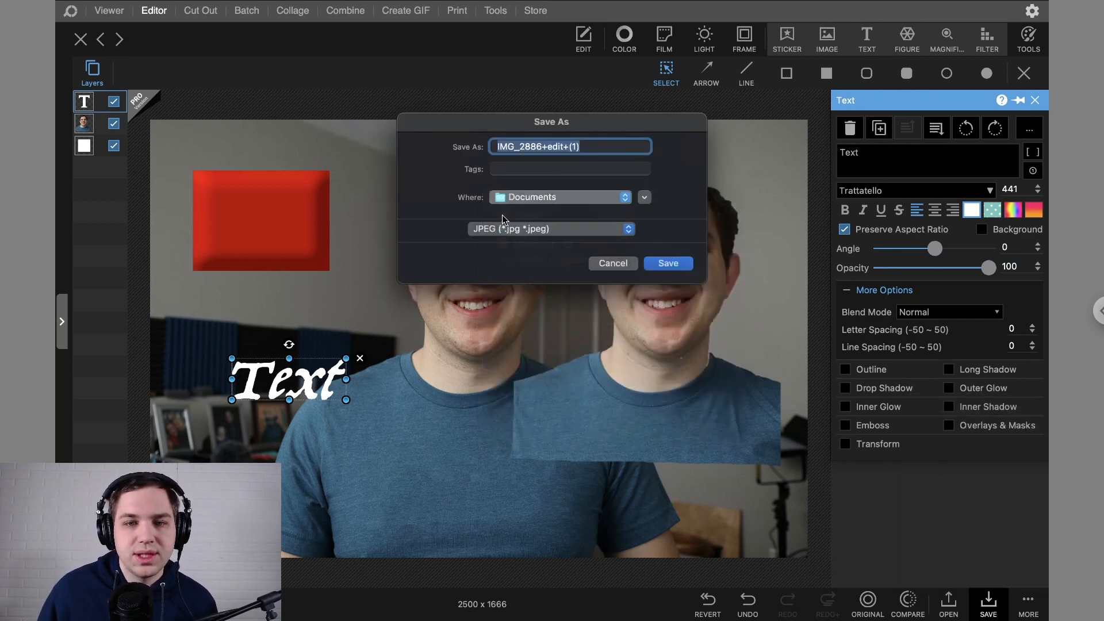
pyautogui.click(501, 230)
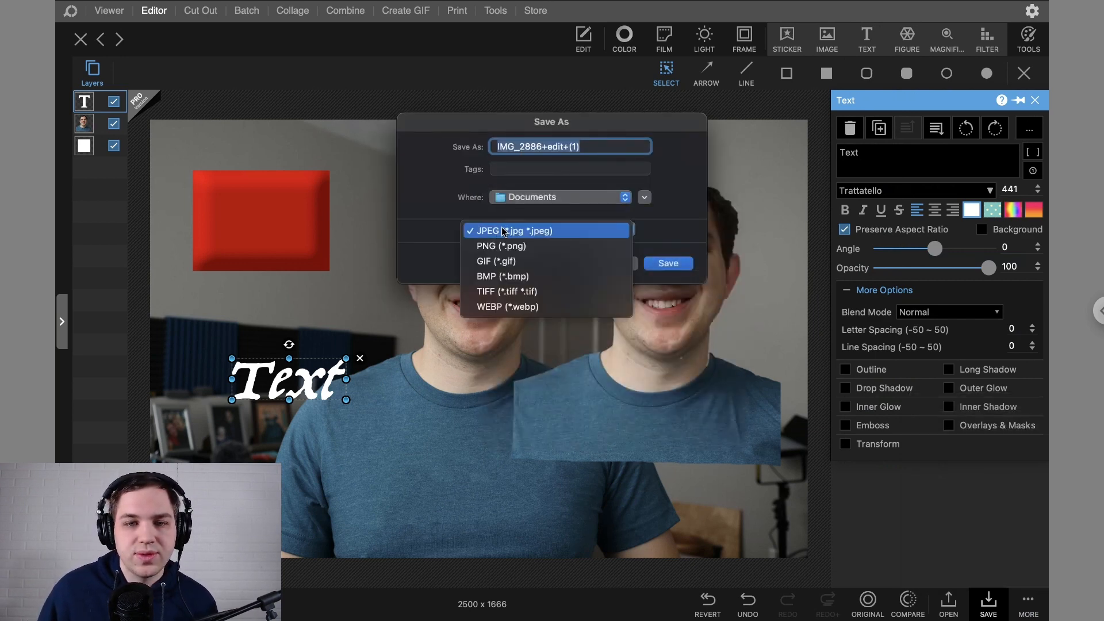
pyautogui.click(494, 309)
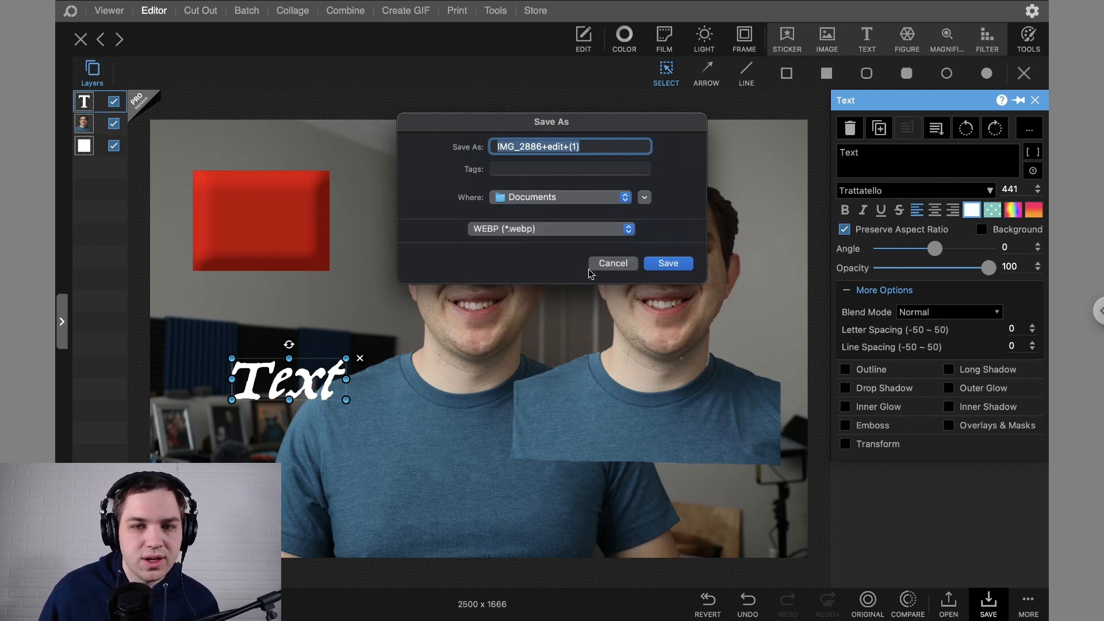
pyautogui.click(604, 265)
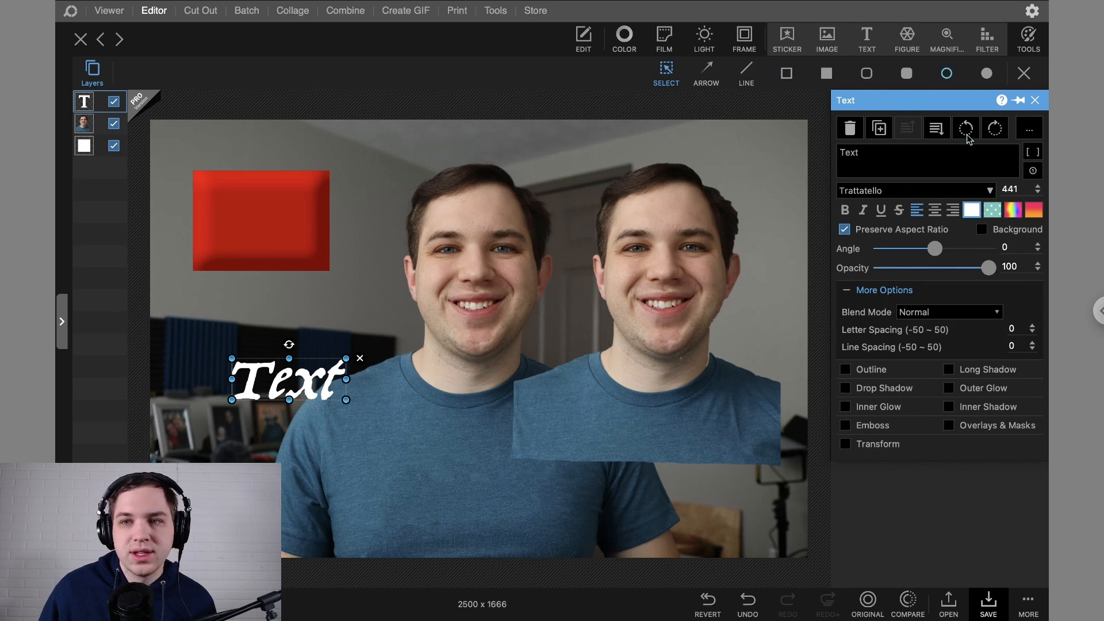
# Give the text the teal polka-dot pattern, and fill the enlarged rectangle with a black, green and yellow camouflage pattern.
pyautogui.click(992, 209)
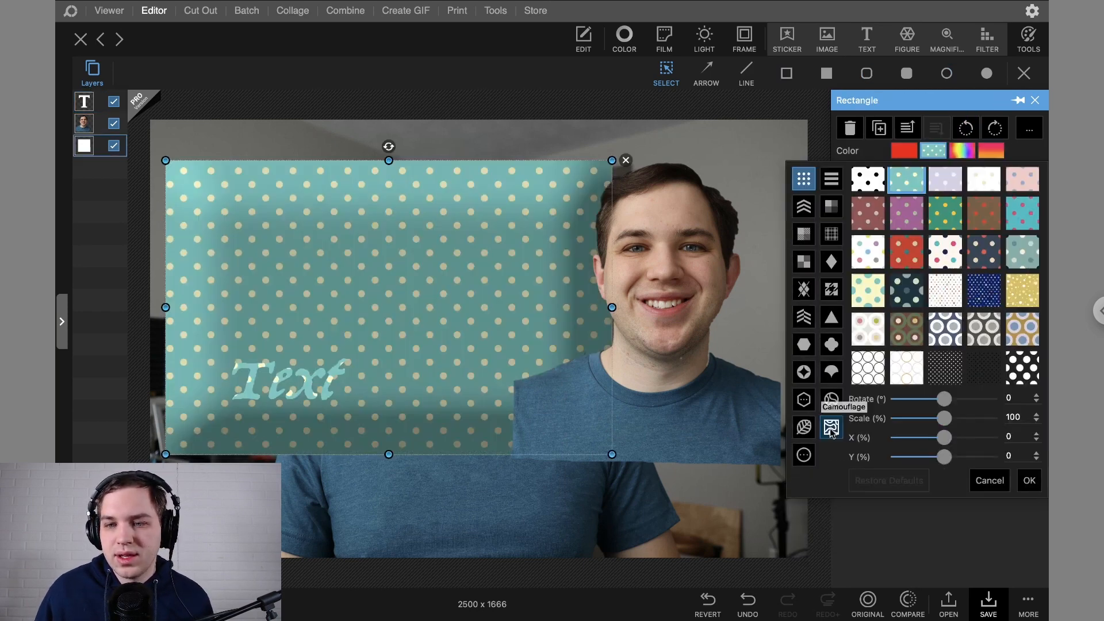
pyautogui.click(831, 427)
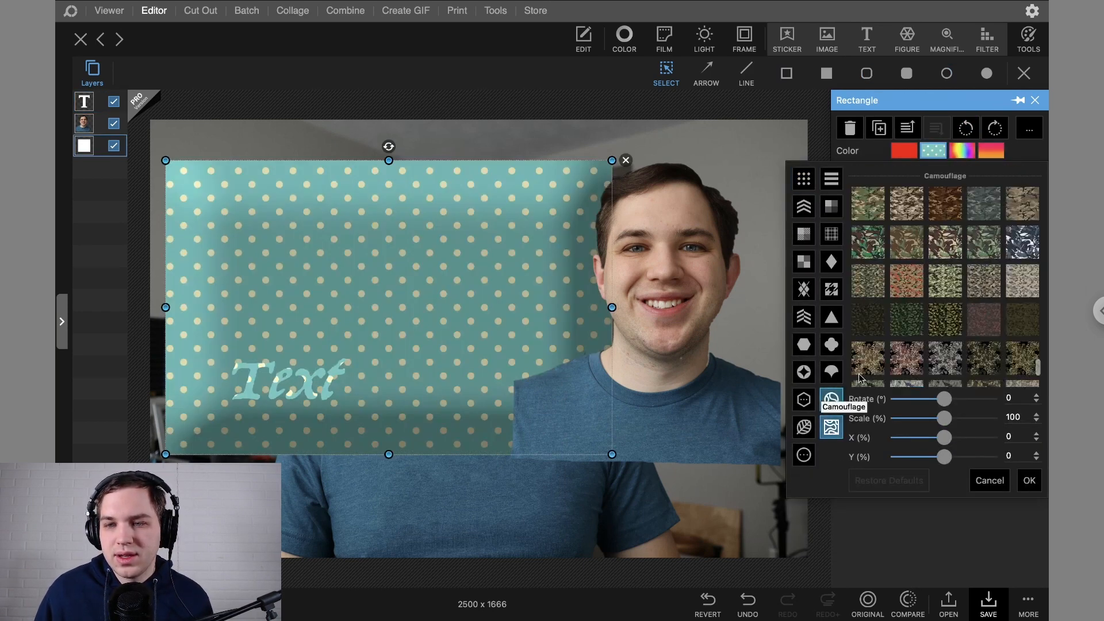
pyautogui.click(907, 281)
pyautogui.click(945, 282)
pyautogui.click(954, 311)
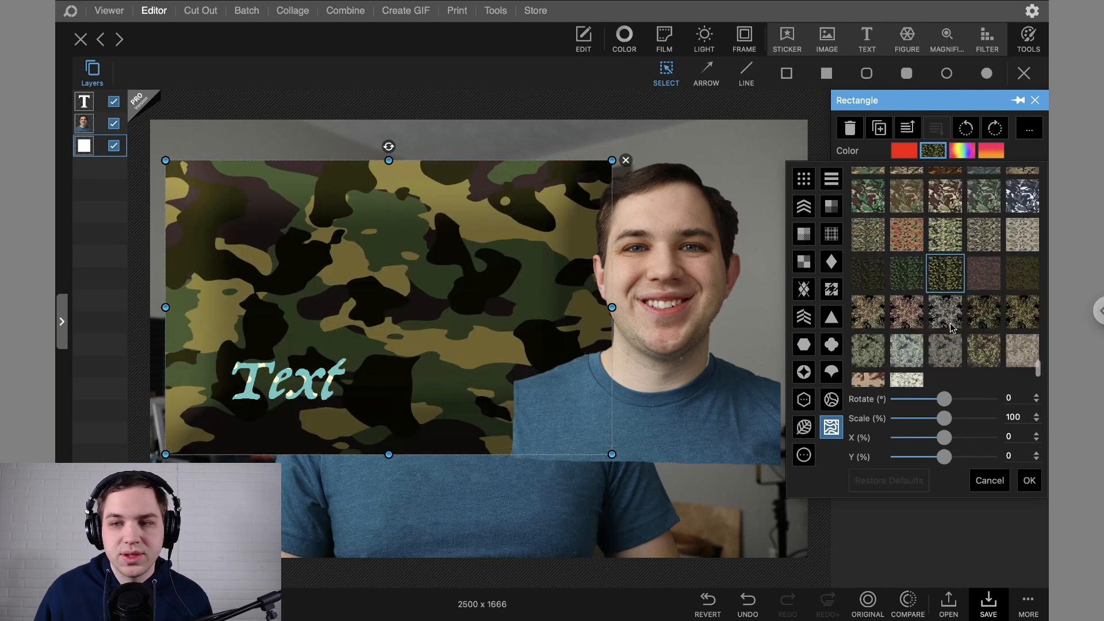
# Try several other brown and green camouflage patterns on the rectangle.
pyautogui.scroll(-3, 943, 287)
pyautogui.click(903, 300)
pyautogui.click(942, 267)
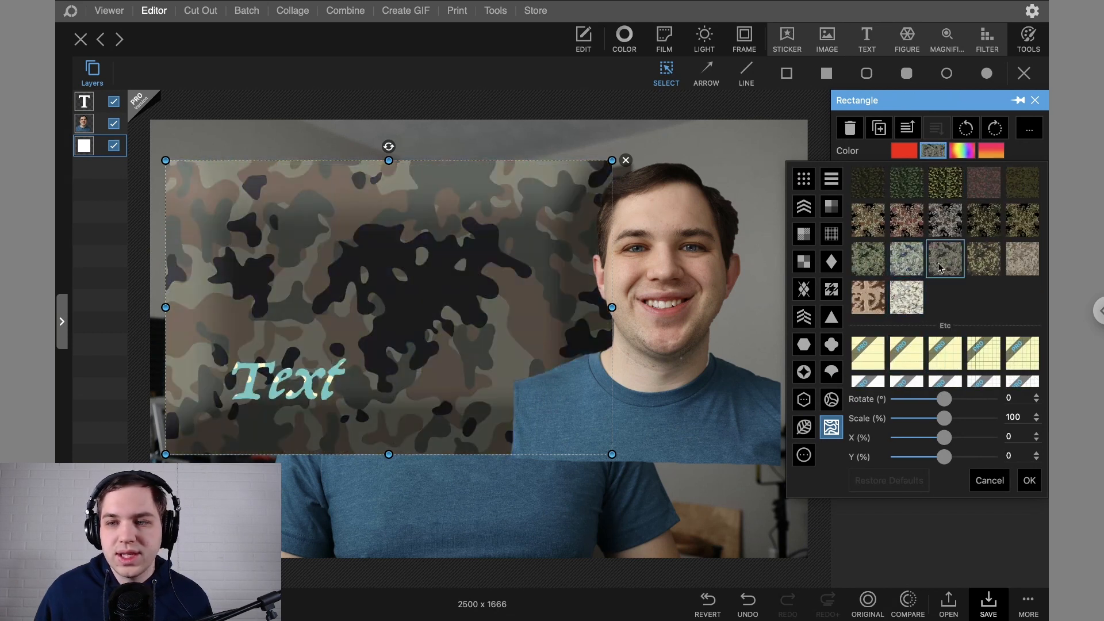
pyautogui.scroll(1, 943, 268)
pyautogui.click(986, 272)
pyautogui.scroll(1, 987, 273)
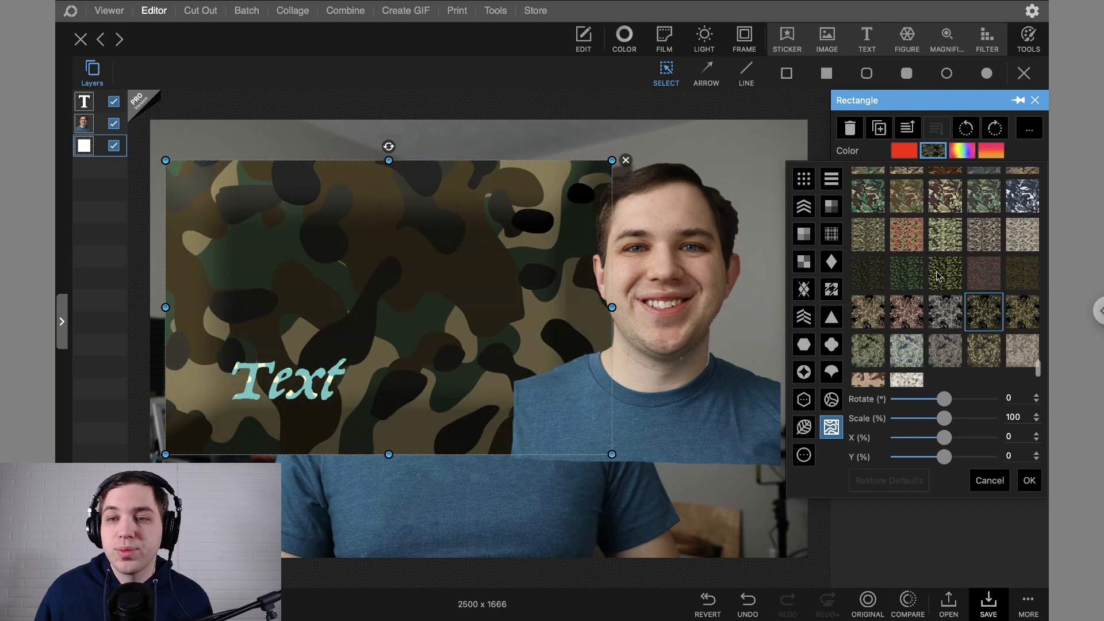
pyautogui.click(945, 274)
pyautogui.scroll(1, 880, 268)
pyautogui.click(880, 267)
pyautogui.click(881, 254)
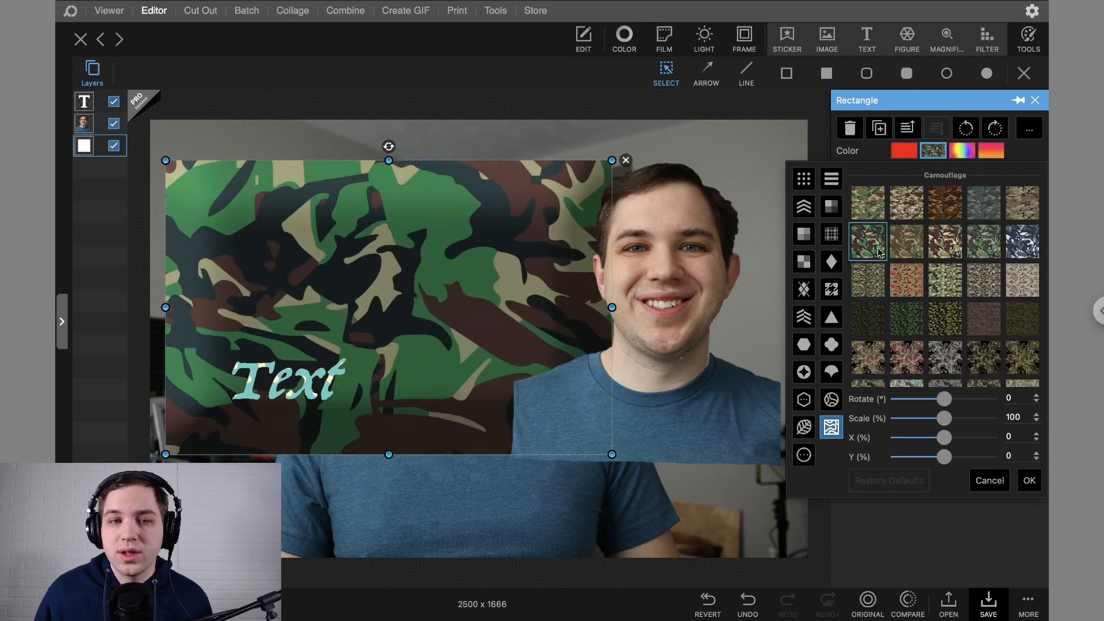
# Fill the rectangle with the blue-gray and white camouflage pattern and accept the choice.
pyautogui.click(945, 253)
pyautogui.click(976, 253)
pyautogui.click(1015, 252)
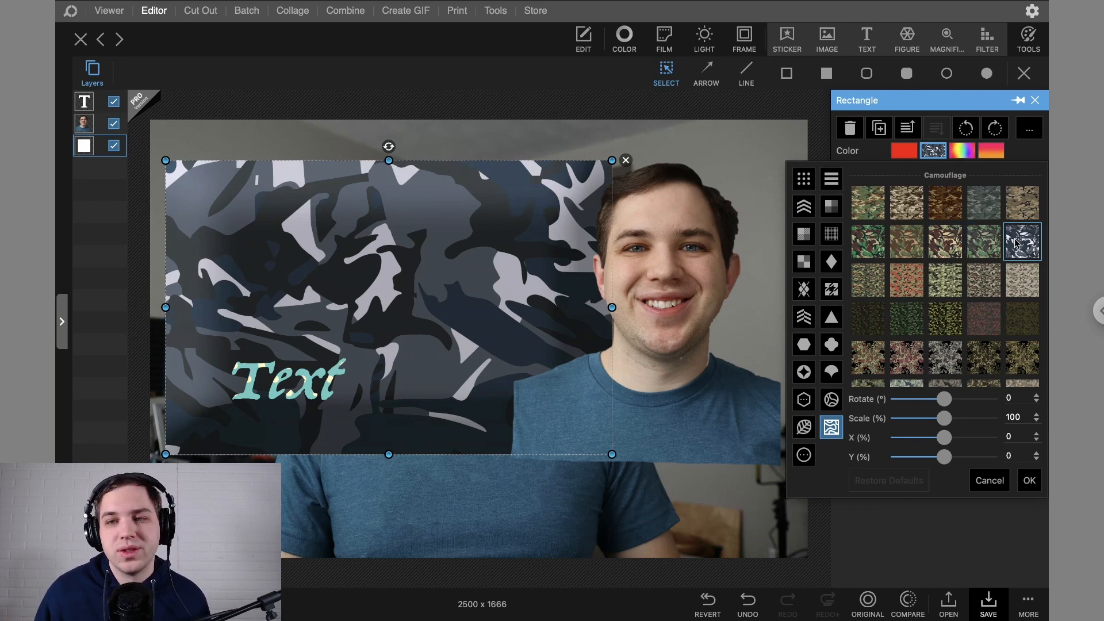
pyautogui.click(1029, 481)
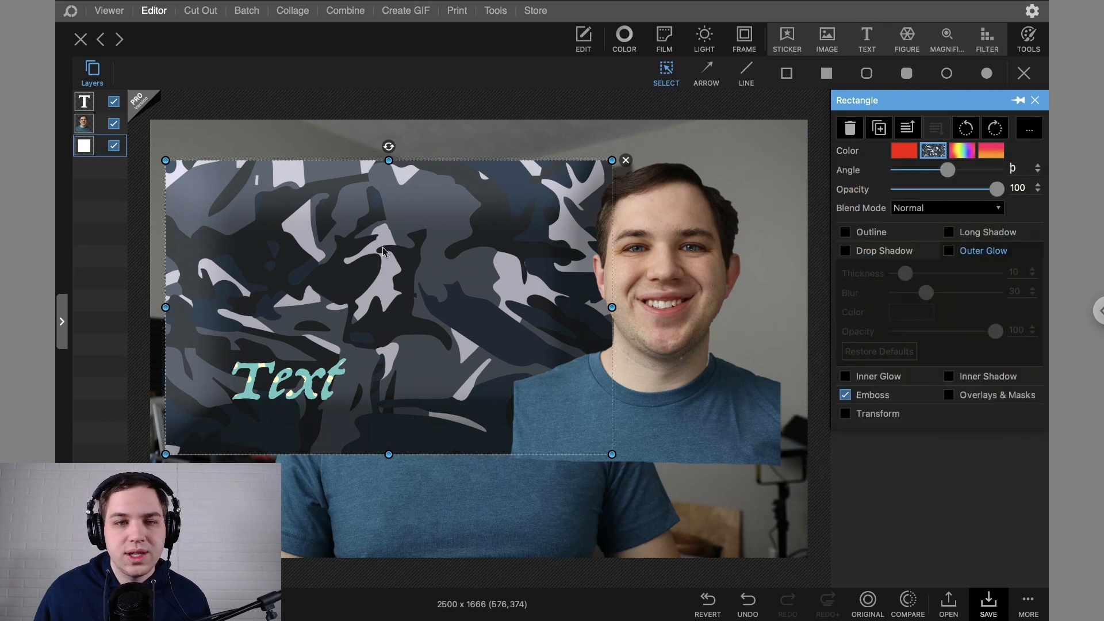
# Move the camouflage rectangle up and to the left on the photo, and turn its Emboss effect off and on again.
pyautogui.rightClick(401, 292)
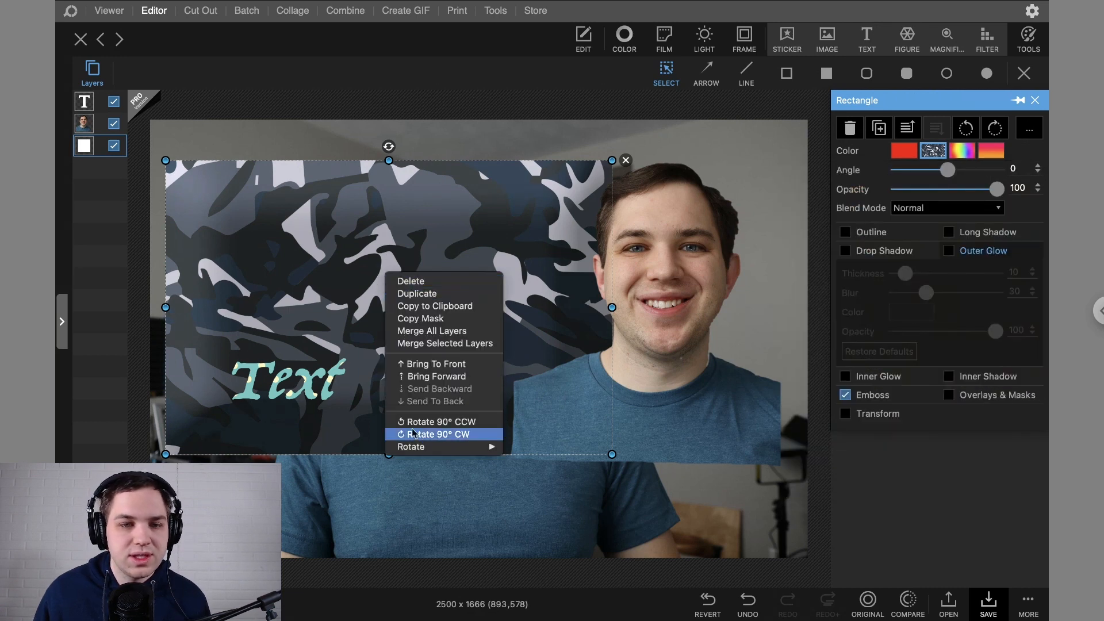
pyautogui.click(358, 275)
pyautogui.moveTo(357, 274); pyautogui.dragTo(286, 271)
pyautogui.click(846, 395)
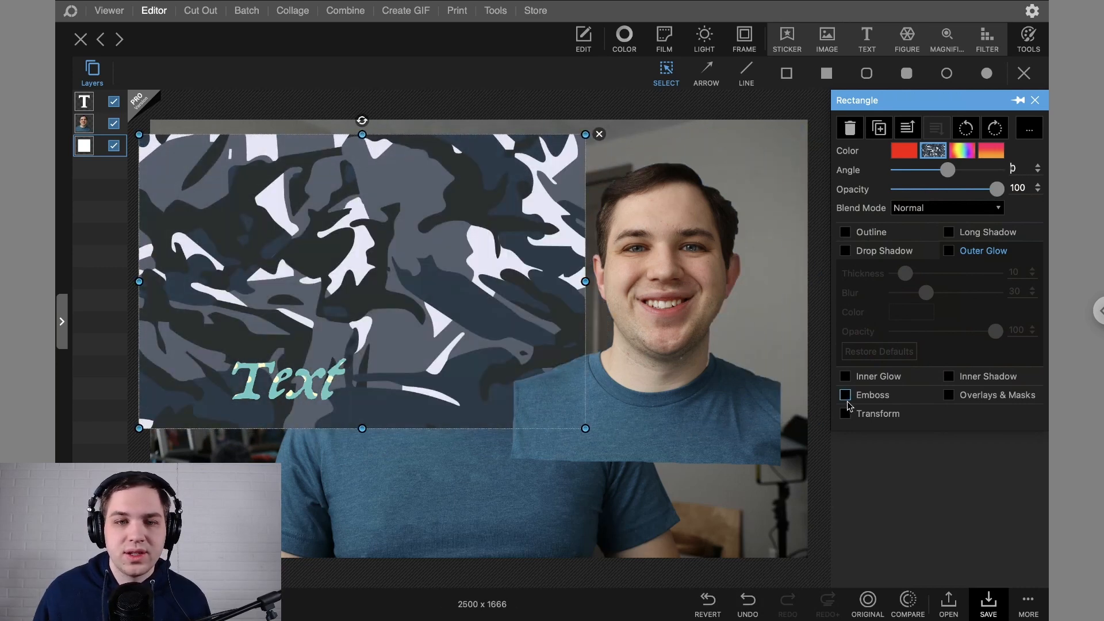
pyautogui.click(845, 395)
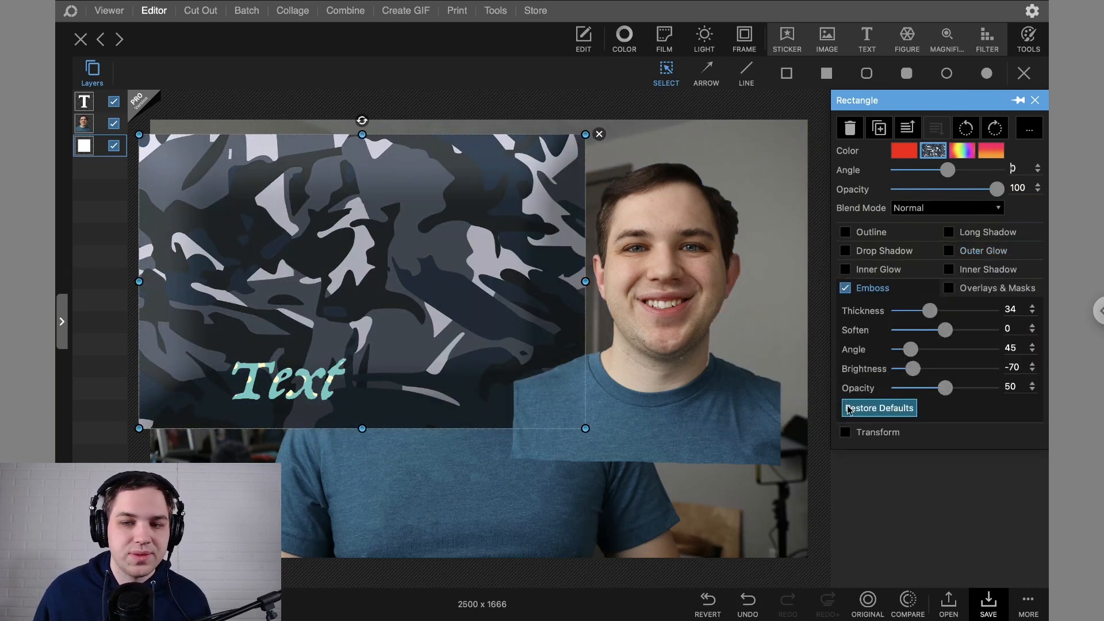
# Turn off the rectangle's Emboss effect and add the yellow Mums 003 flower sticker to the photo.
pyautogui.click(845, 288)
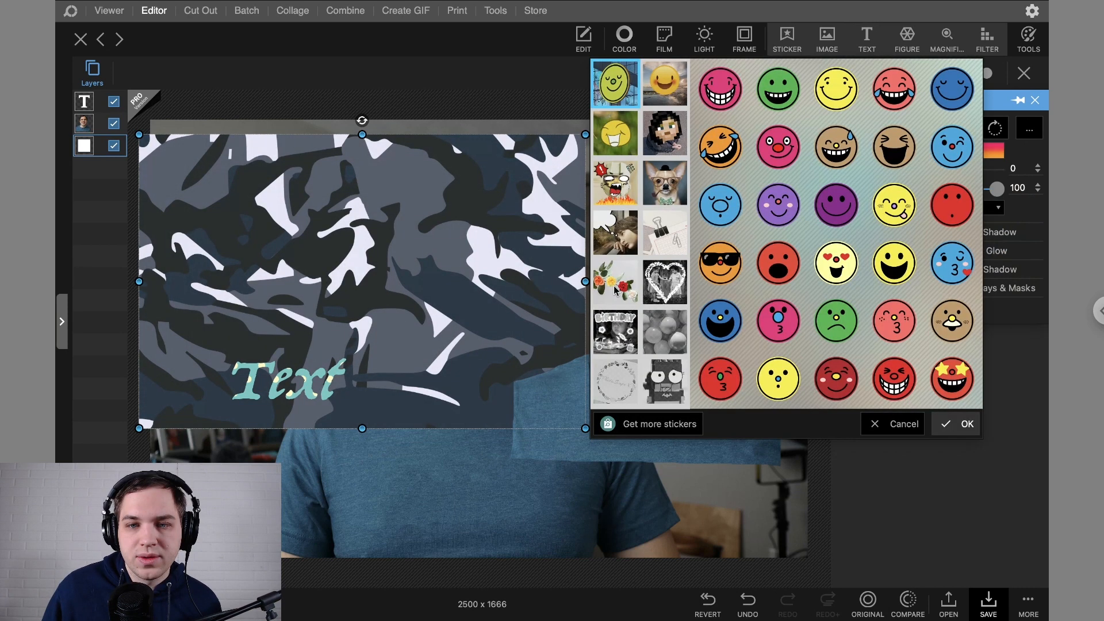
pyautogui.click(615, 283)
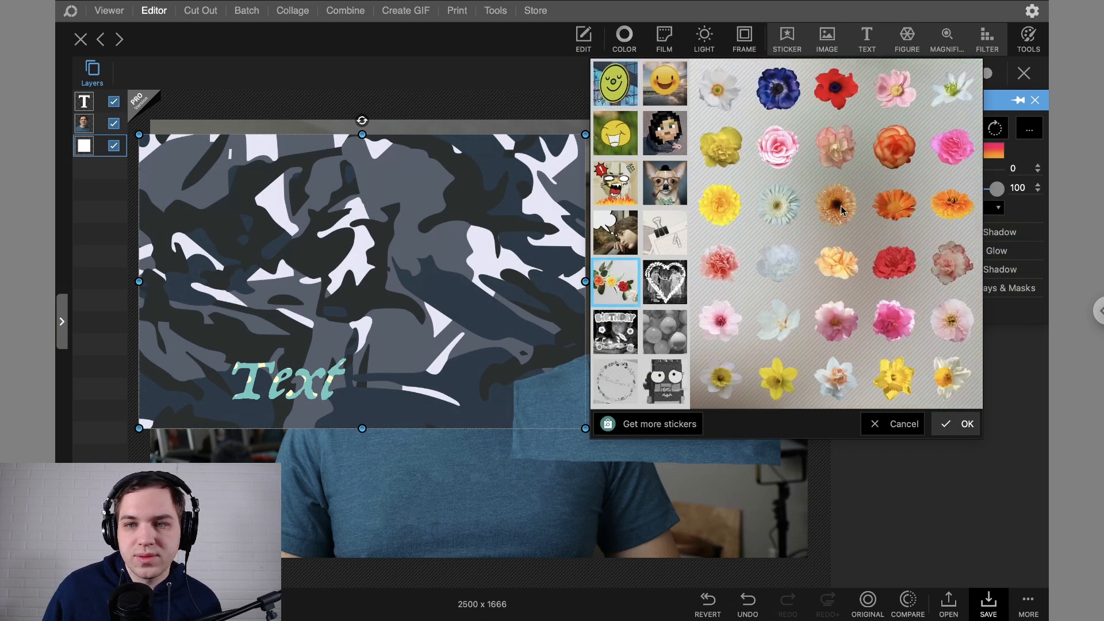
pyautogui.scroll(-10, 840, 204)
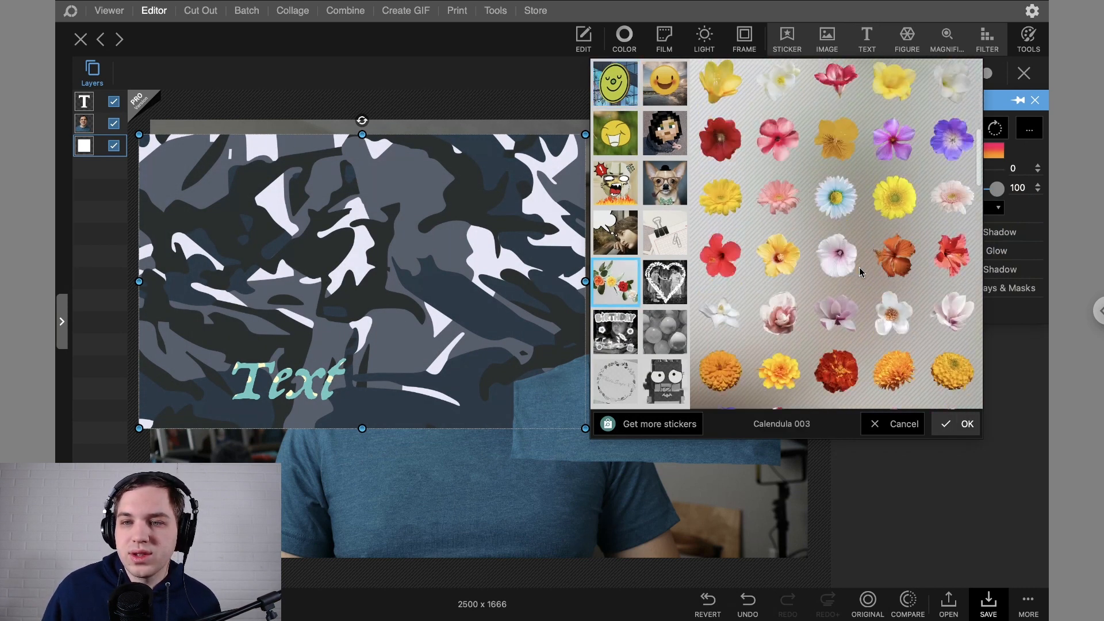
pyautogui.scroll(-5, 861, 271)
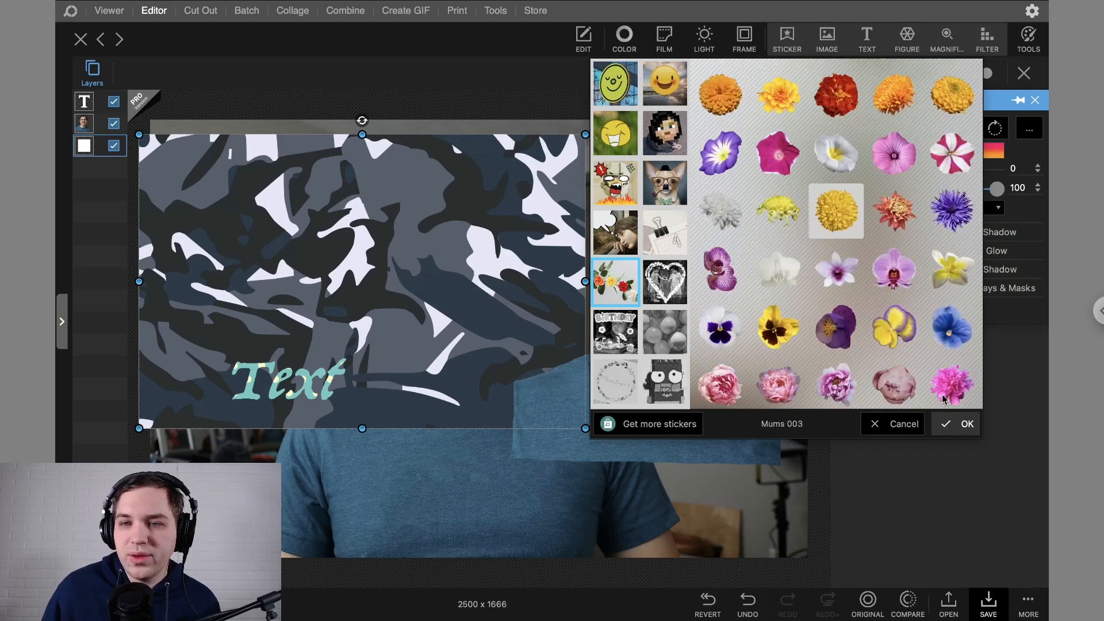
pyautogui.click(959, 424)
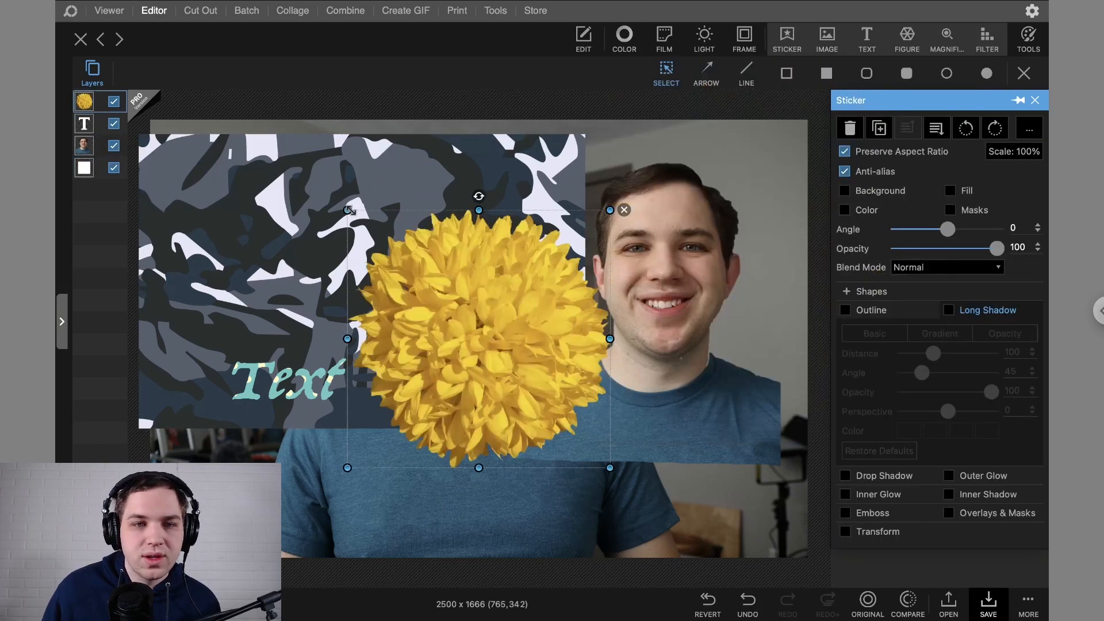
# Try the flower sticker at a larger size, scale it to about 102.2%, and place it over the camouflage rectangle.
pyautogui.moveTo(348, 210); pyautogui.dragTo(129, 115)
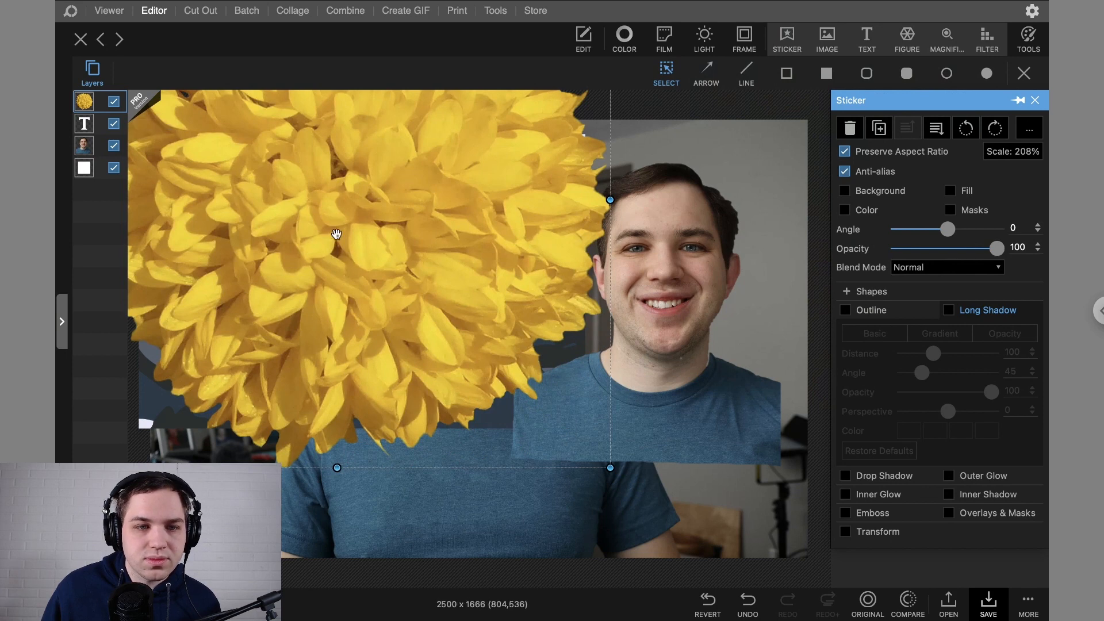
pyautogui.moveTo(337, 234); pyautogui.dragTo(517, 385)
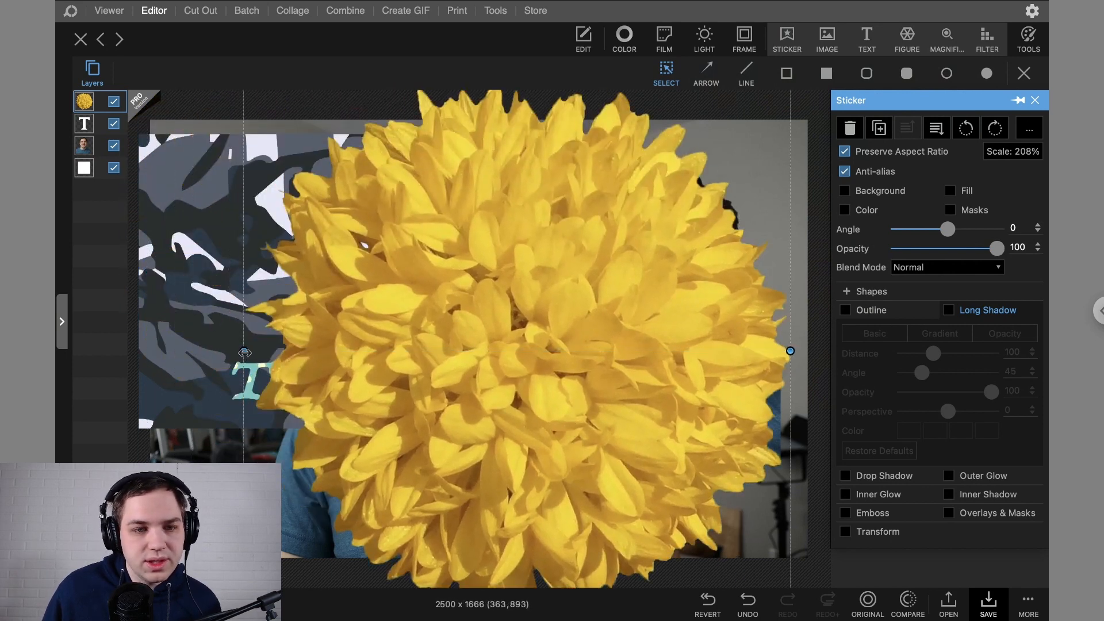
pyautogui.moveTo(244, 352); pyautogui.dragTo(523, 350)
pyautogui.moveTo(598, 341); pyautogui.dragTo(370, 284)
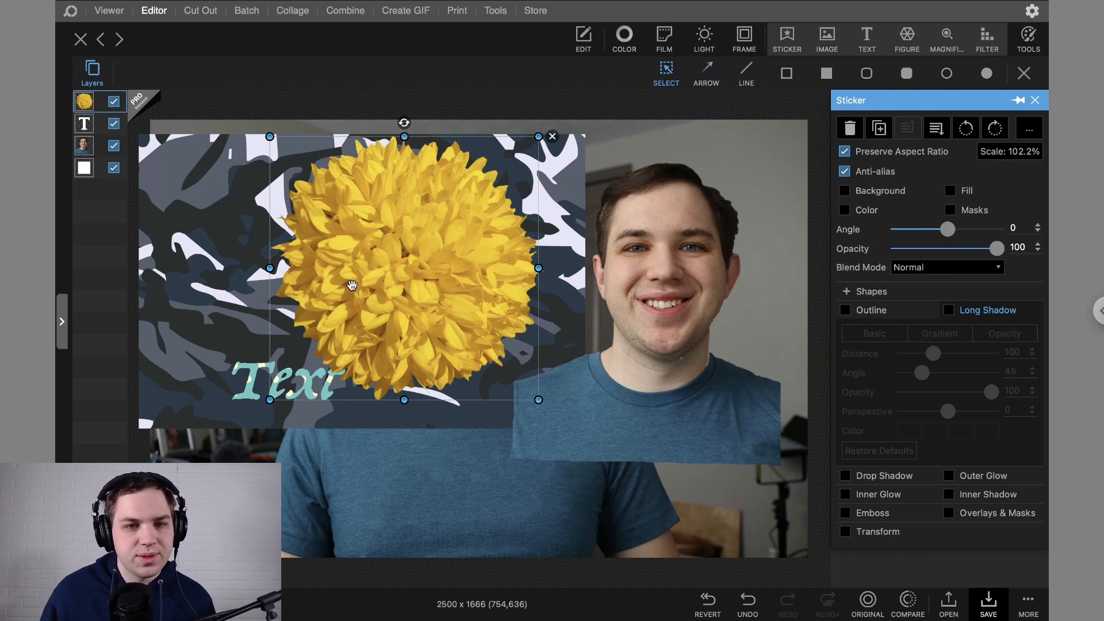
pyautogui.moveTo(349, 289)
pyautogui.mouseDown()
pyautogui.moveTo(322, 362)
pyautogui.moveTo(472, 324)
pyautogui.moveTo(374, 286)
pyautogui.moveTo(348, 295)
pyautogui.mouseUp()
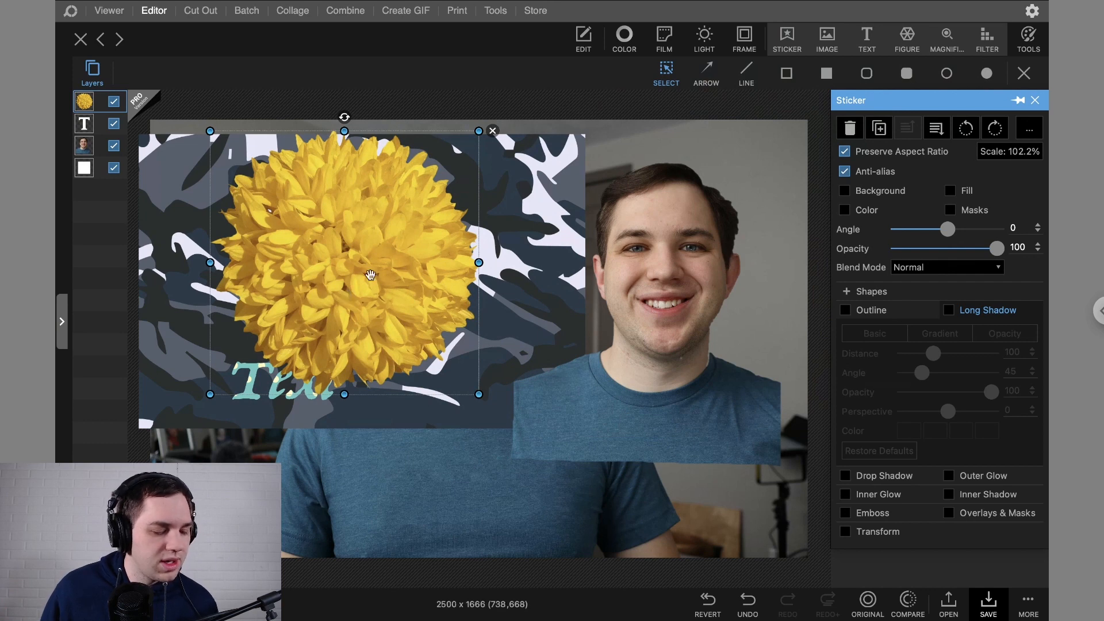
# Add the pixel-art SUBSCRIBE speech bubble sticker to the photo.
pyautogui.click(787, 37)
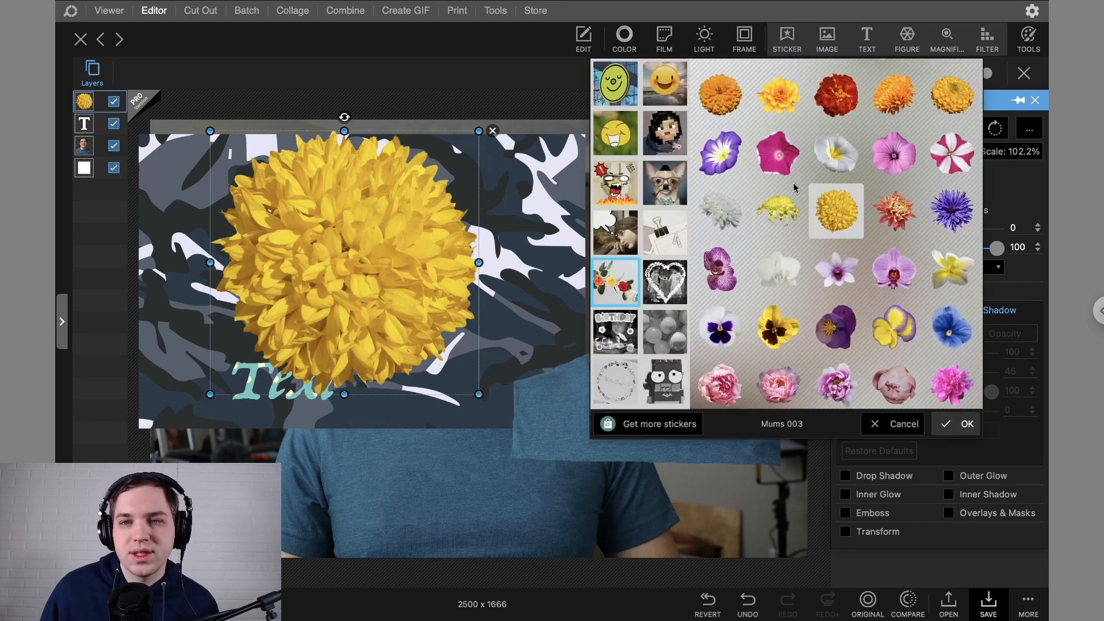
pyautogui.click(660, 143)
pyautogui.scroll(-3, 977, 86)
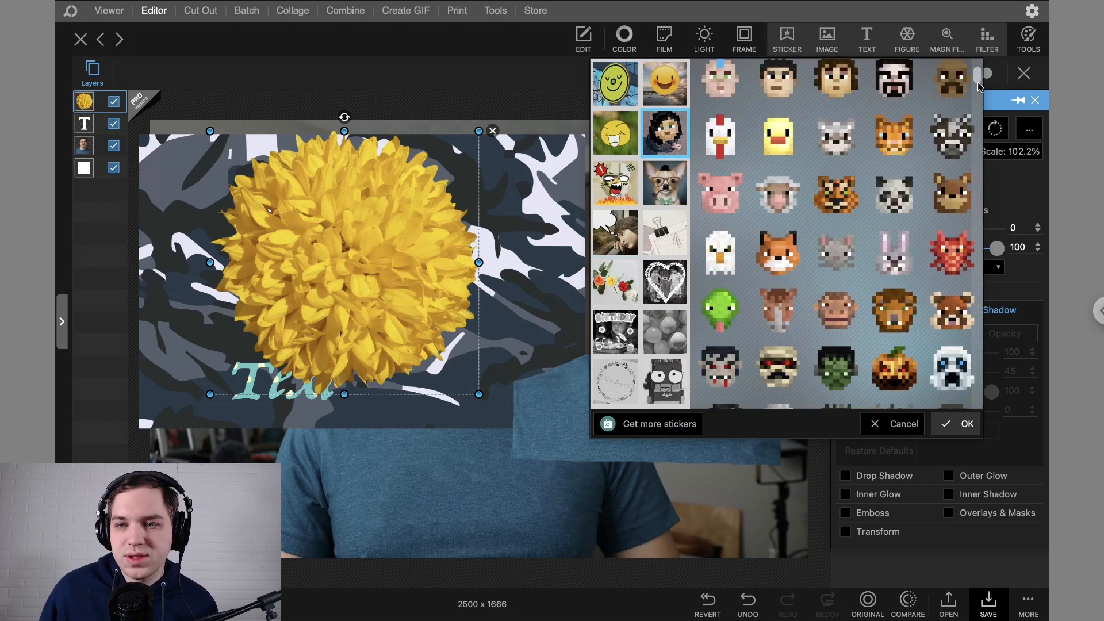
pyautogui.moveTo(979, 87); pyautogui.dragTo(970, 423)
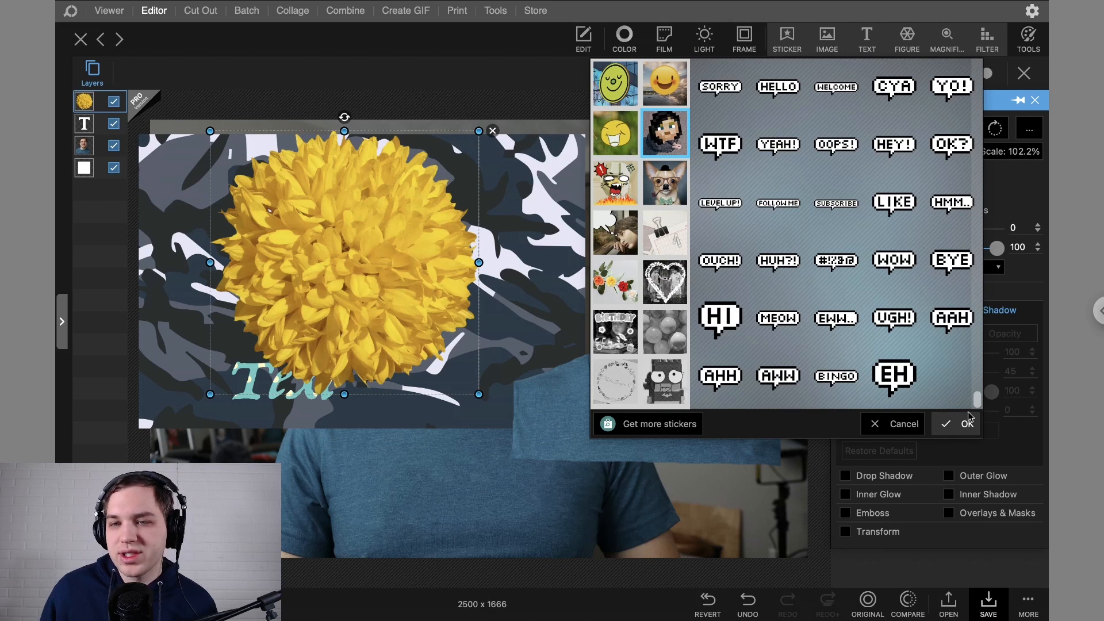
pyautogui.click(837, 198)
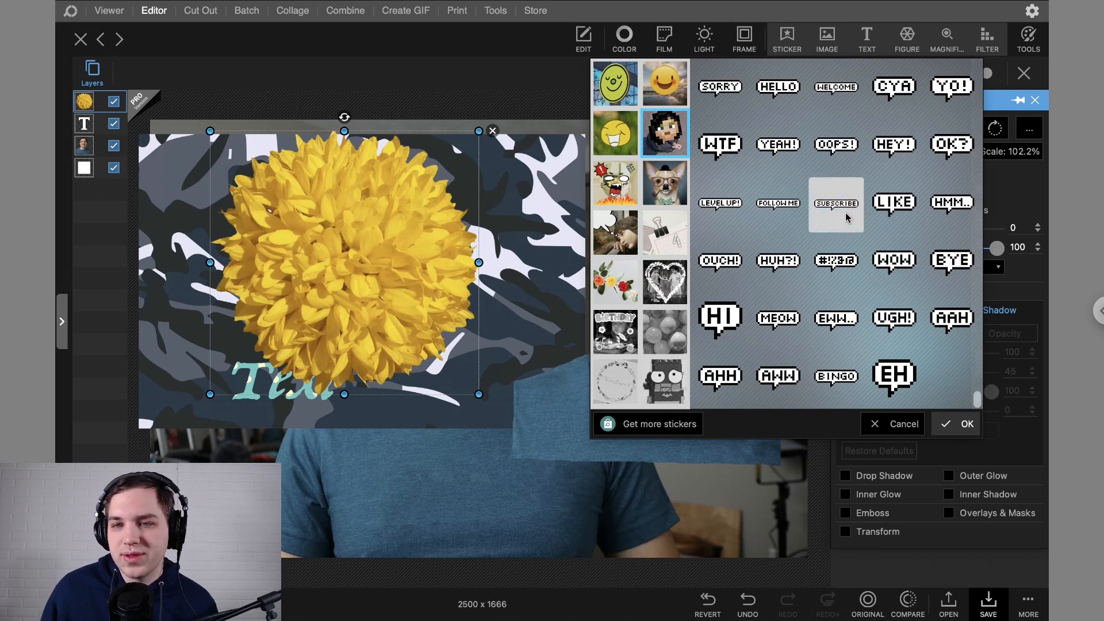
pyautogui.click(958, 424)
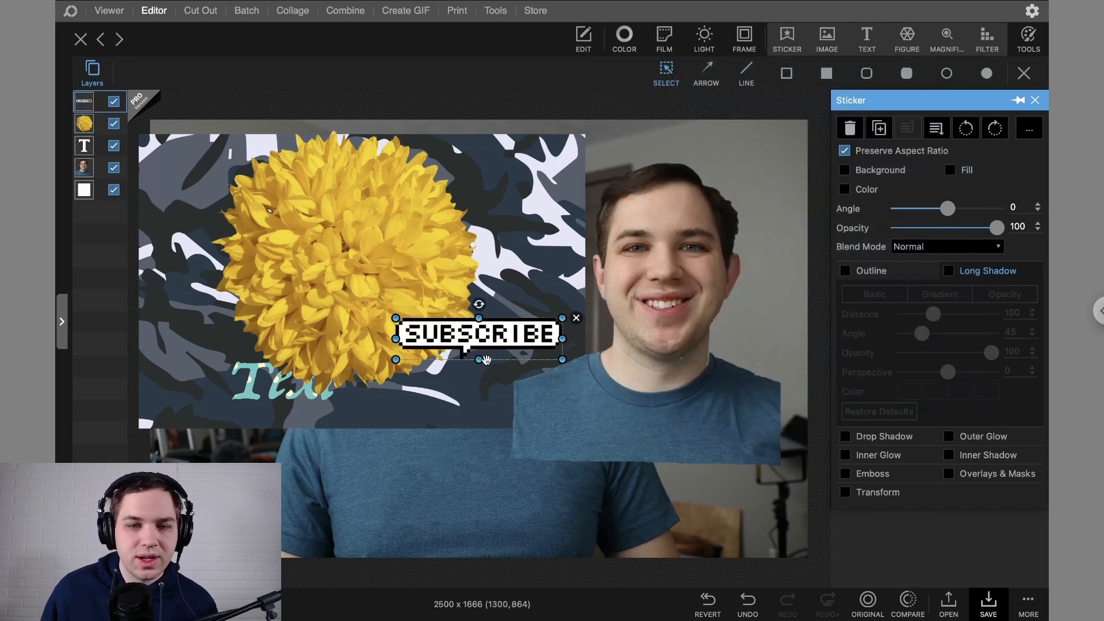
# Enlarge the SUBSCRIBE sticker to more than its inserted size and place it over the upper left of the camouflage rectangle.
pyautogui.moveTo(479, 360); pyautogui.dragTo(480, 457)
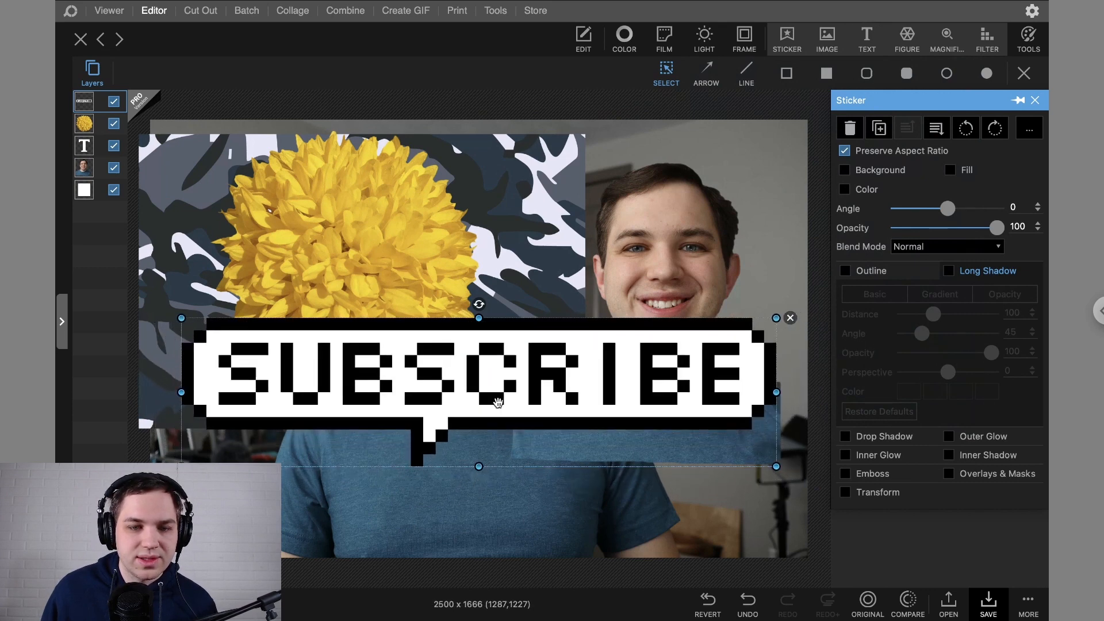
pyautogui.moveTo(500, 403); pyautogui.dragTo(477, 222)
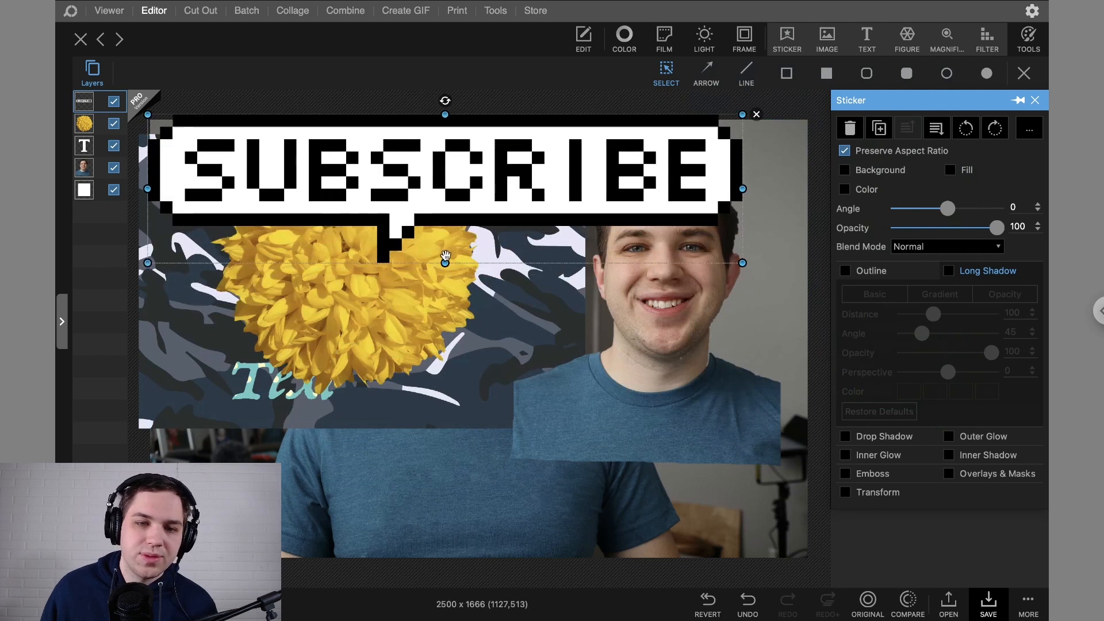
pyautogui.moveTo(445, 268); pyautogui.dragTo(304, 152)
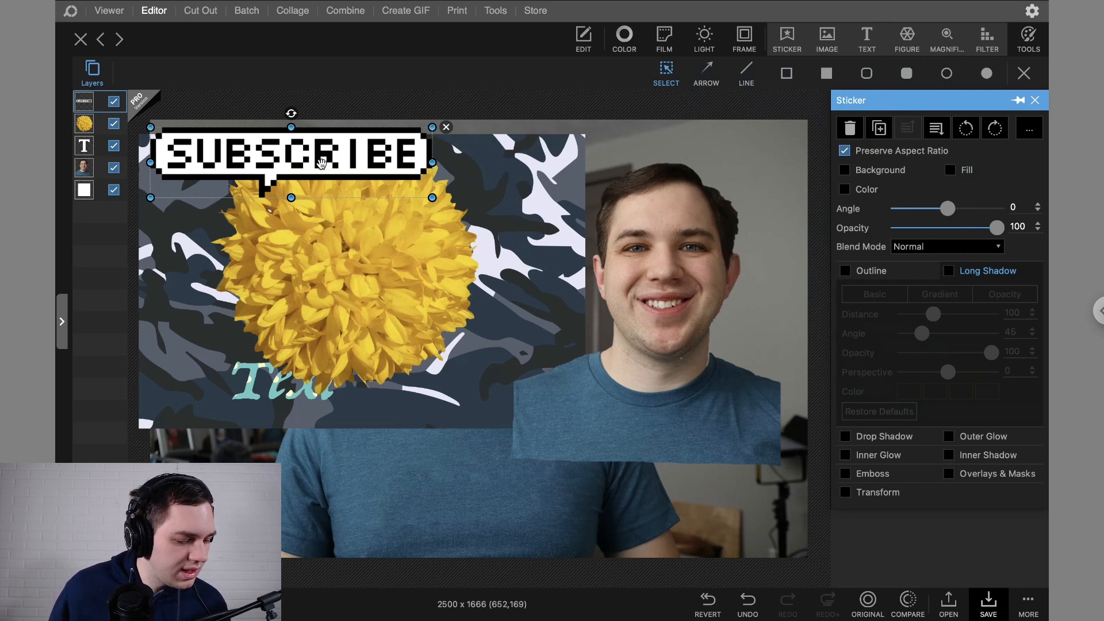
# Select the flower sticker and the man's cutout together, and move both down and slightly left.
pyautogui.click(348, 278)
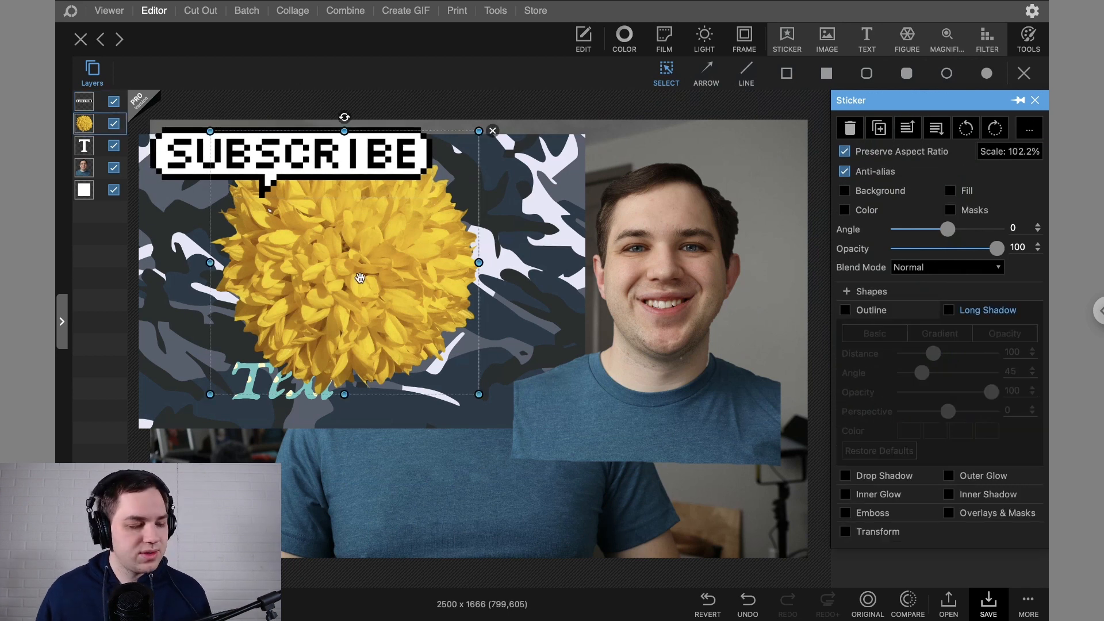
pyautogui.rightClick(666, 349)
pyautogui.click(424, 318)
pyautogui.rightClick(397, 307)
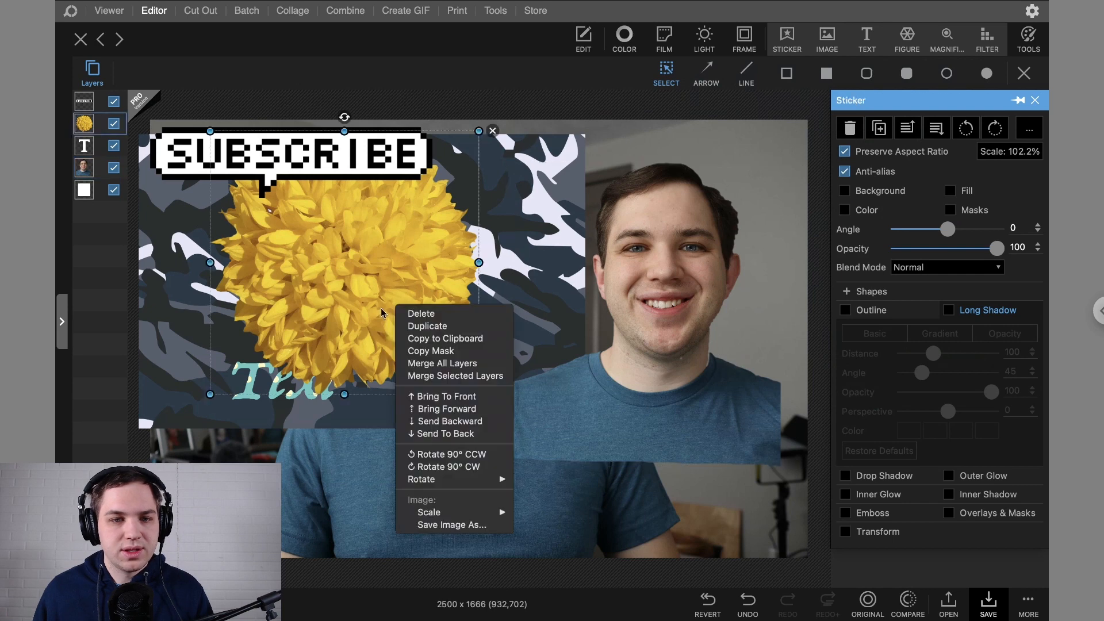
pyautogui.click(576, 330)
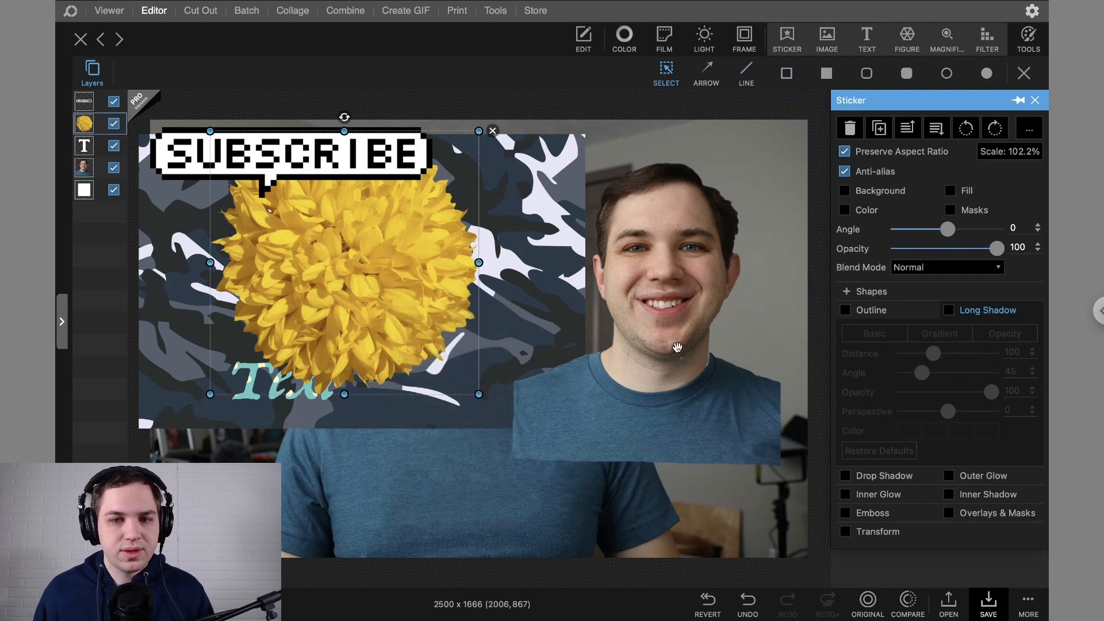
pyautogui.keyDown('shift'); pyautogui.click(678, 347); pyautogui.keyUp('shift')
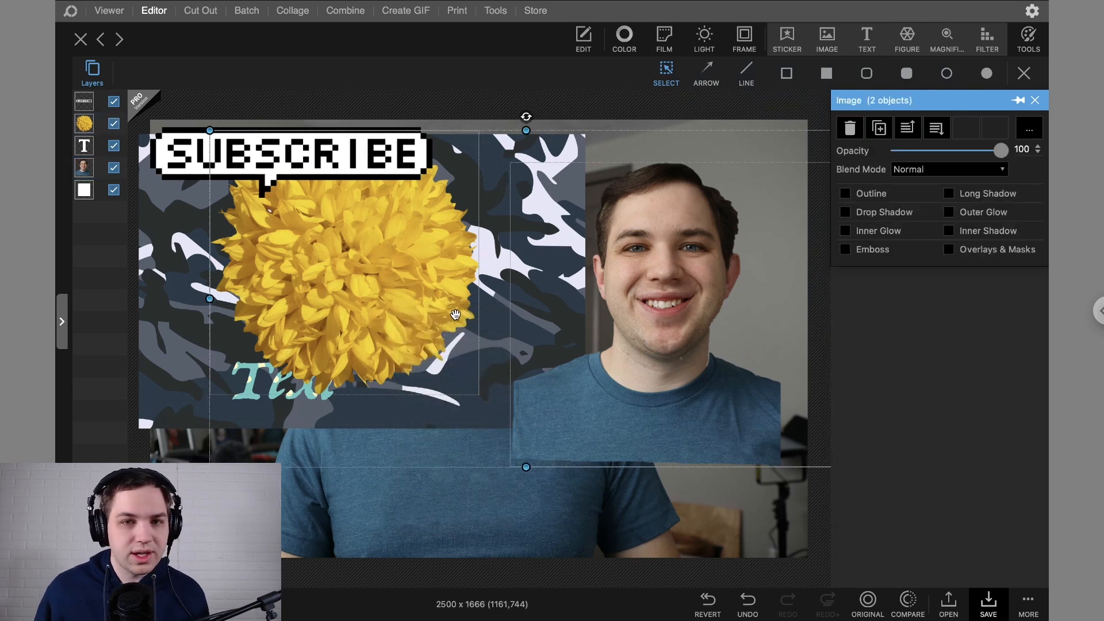
pyautogui.moveTo(610, 293); pyautogui.dragTo(576, 369)
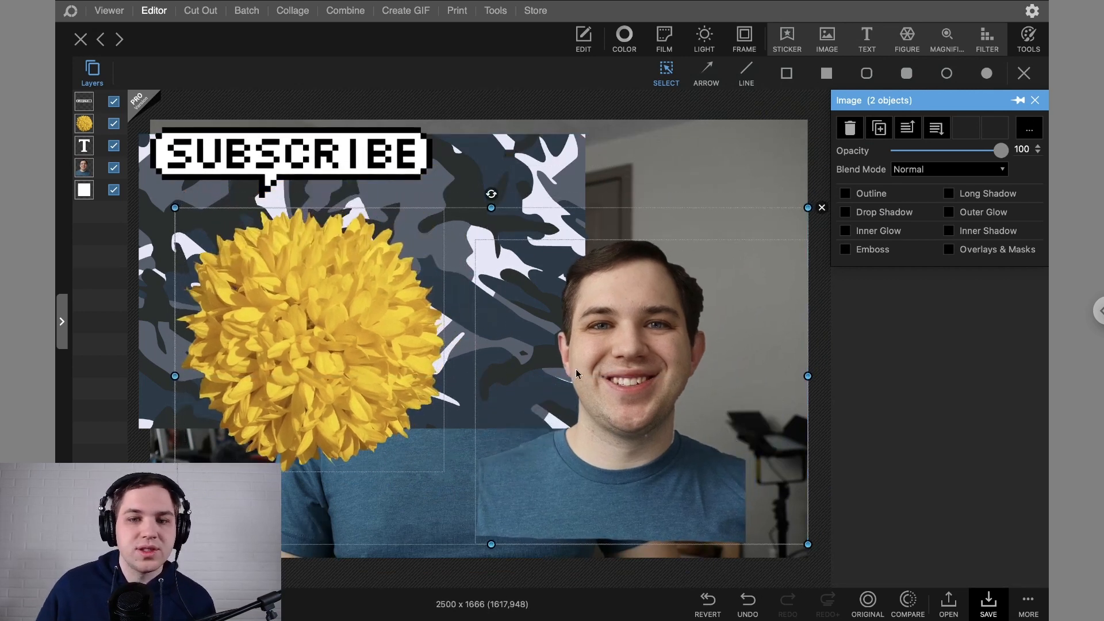
# Try a black outline with a thickness of 8 on the flower and the cutout, and turn it off.
pyautogui.click(846, 194)
pyautogui.moveTo(920, 236); pyautogui.dragTo(904, 241)
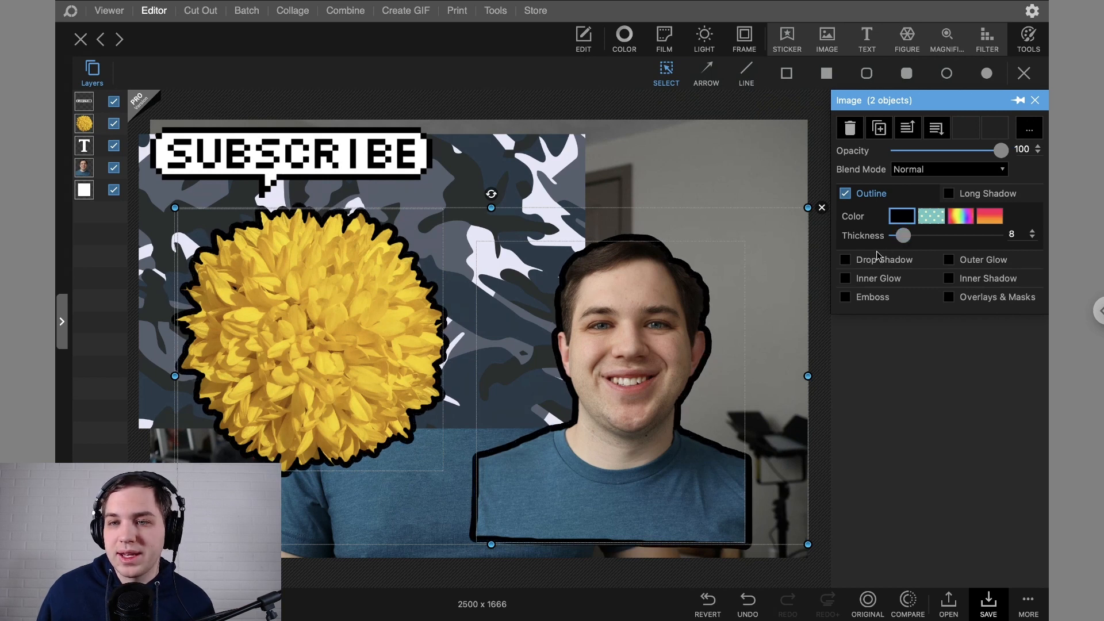
pyautogui.click(846, 194)
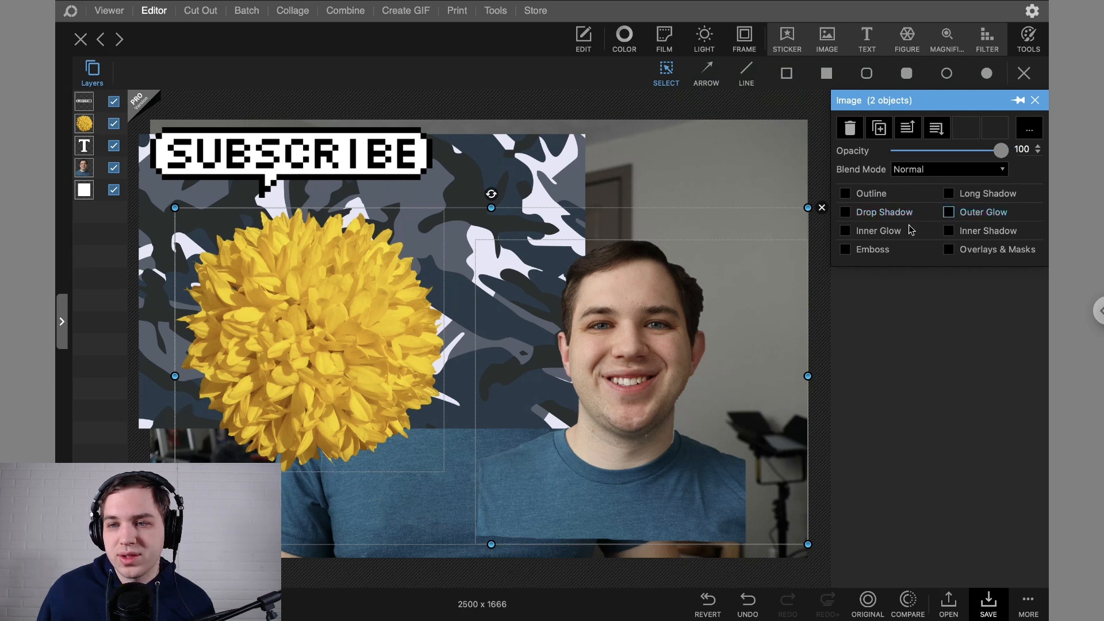
# Preview scratched grunge masks at amount 100 on the flower and the cutout, and cancel the mask selection.
pyautogui.click(966, 251)
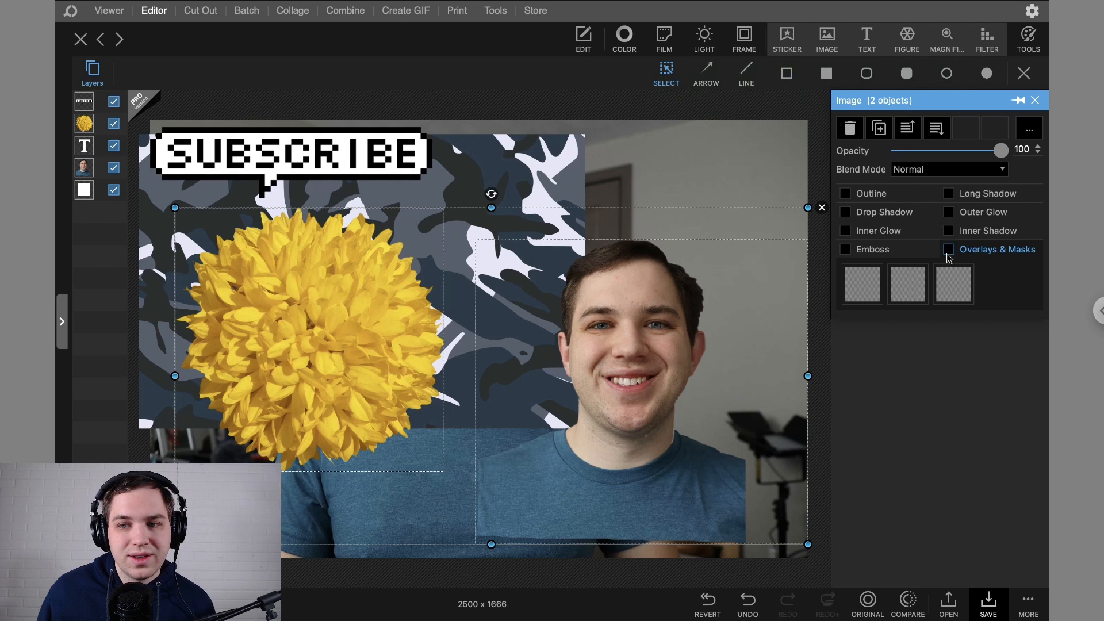
pyautogui.click(862, 286)
pyautogui.click(829, 128)
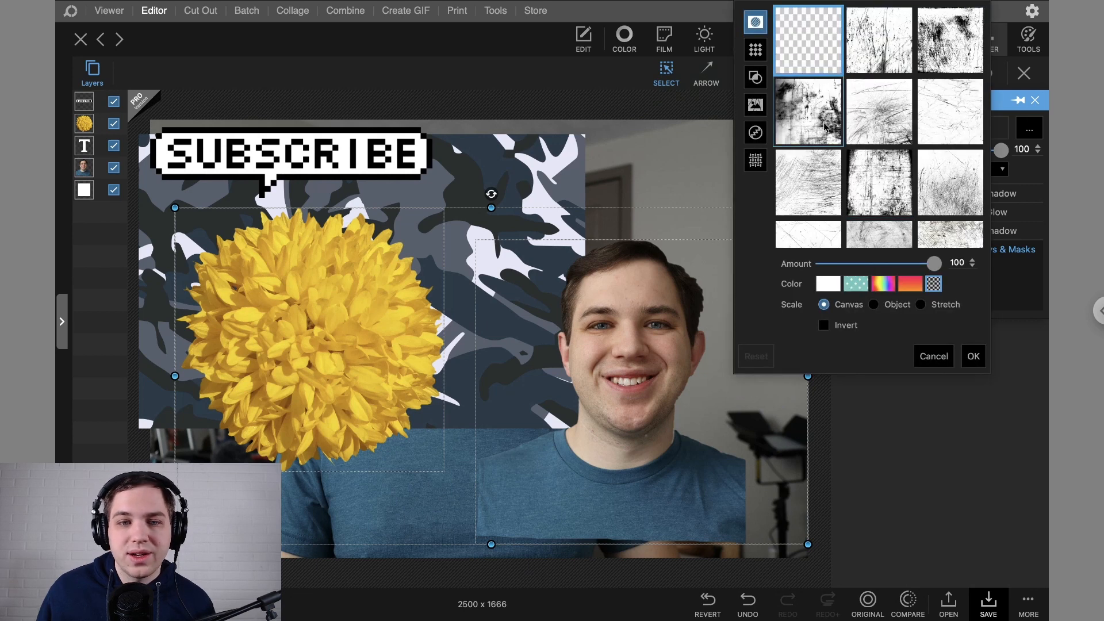
pyautogui.click(890, 132)
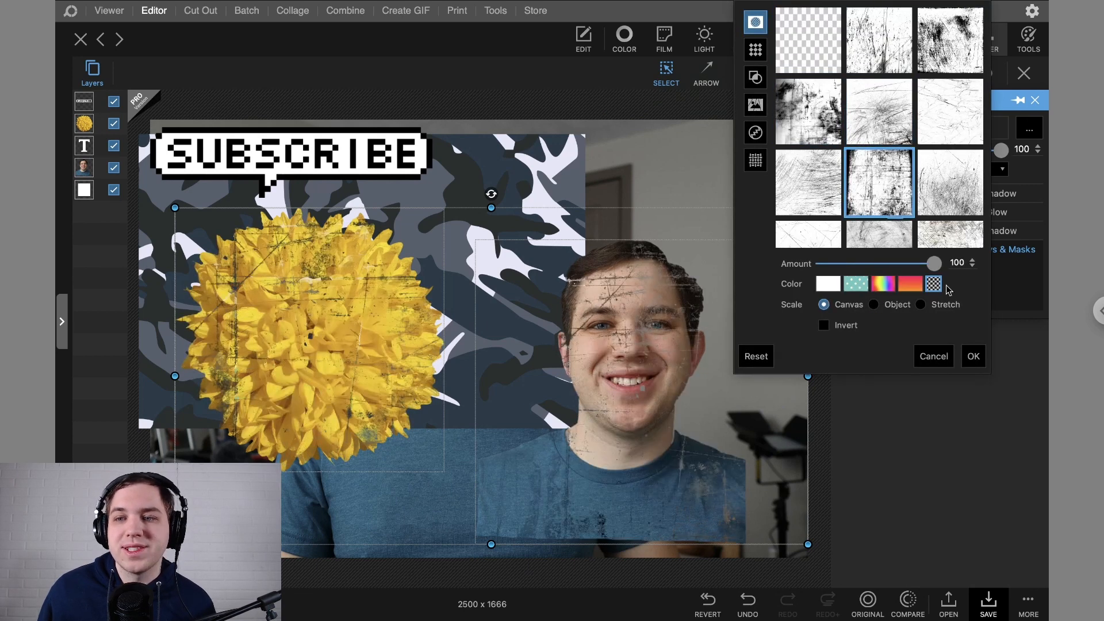
pyautogui.click(932, 355)
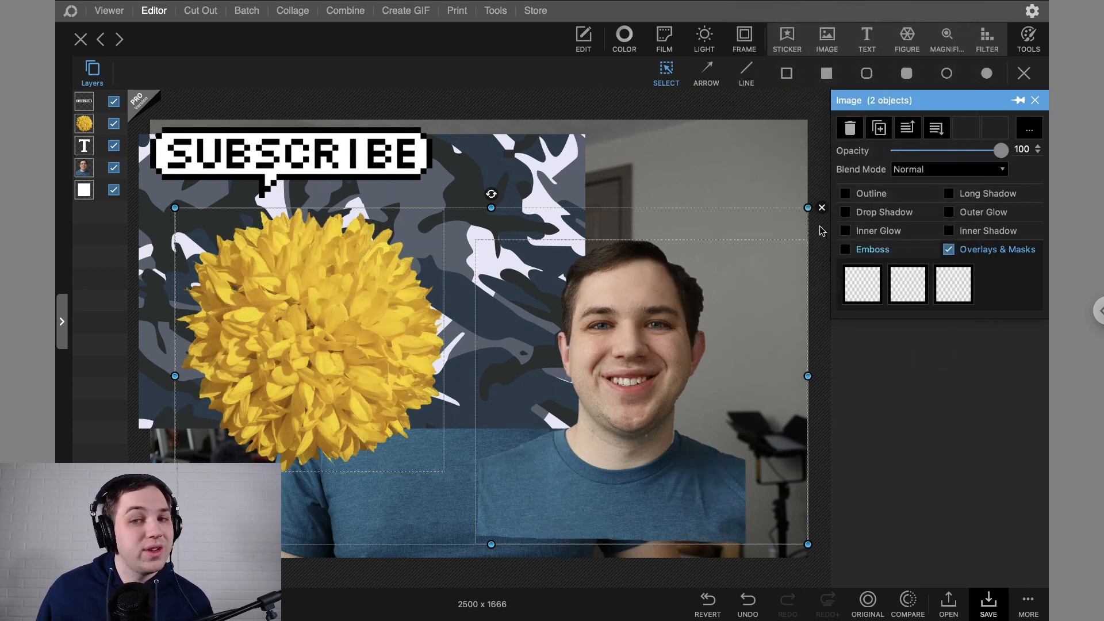
# Deselect the objects and revert the photo to its original state without any added layers.
pyautogui.click(747, 193)
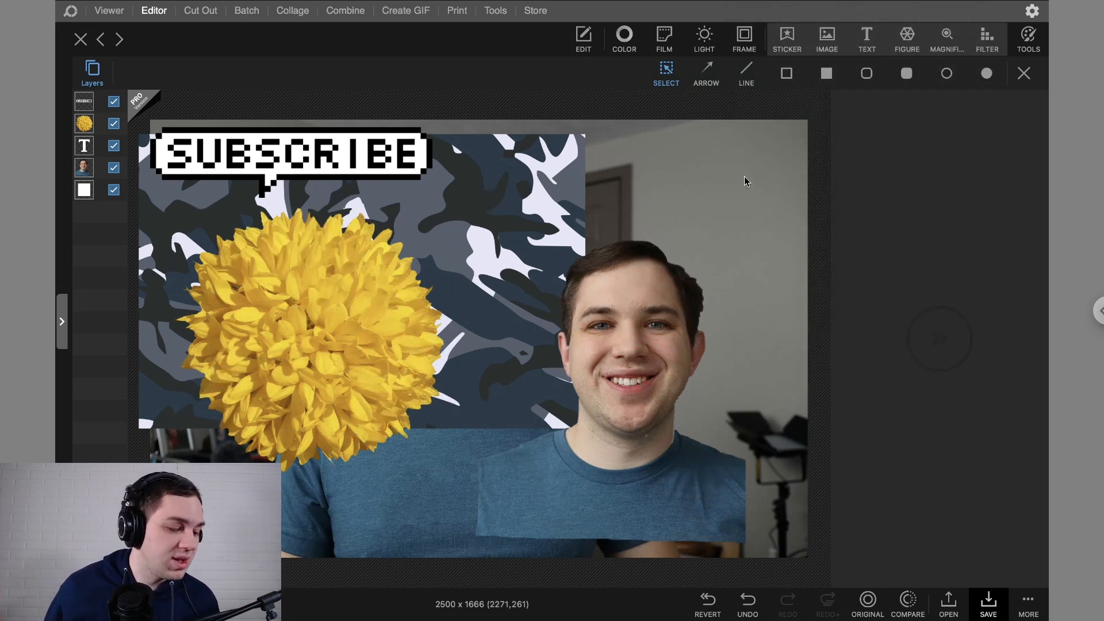
pyautogui.click(709, 602)
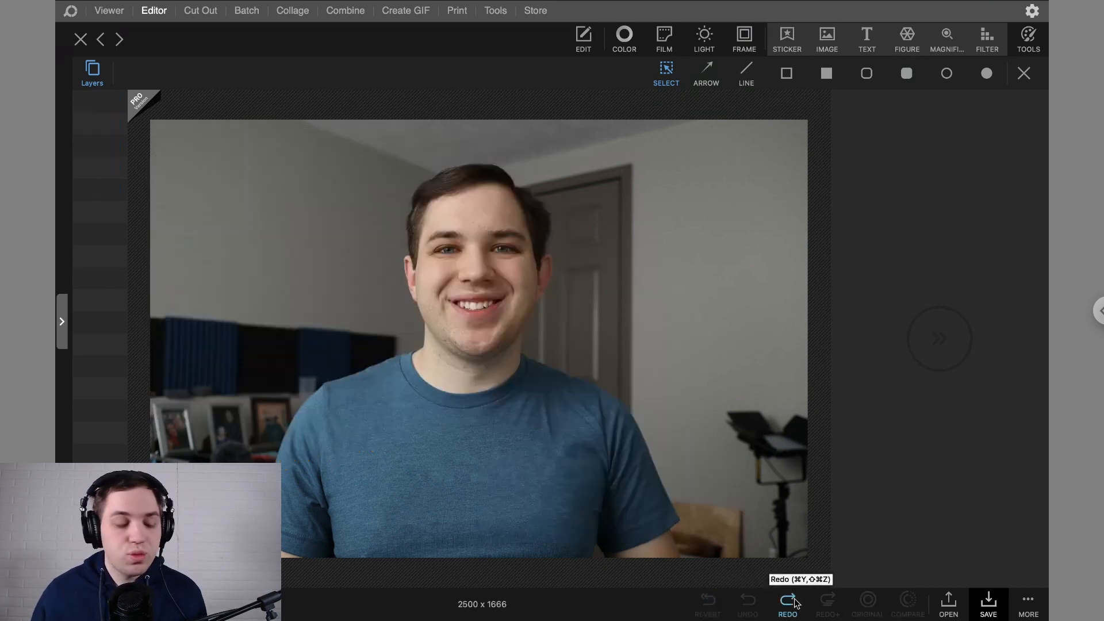